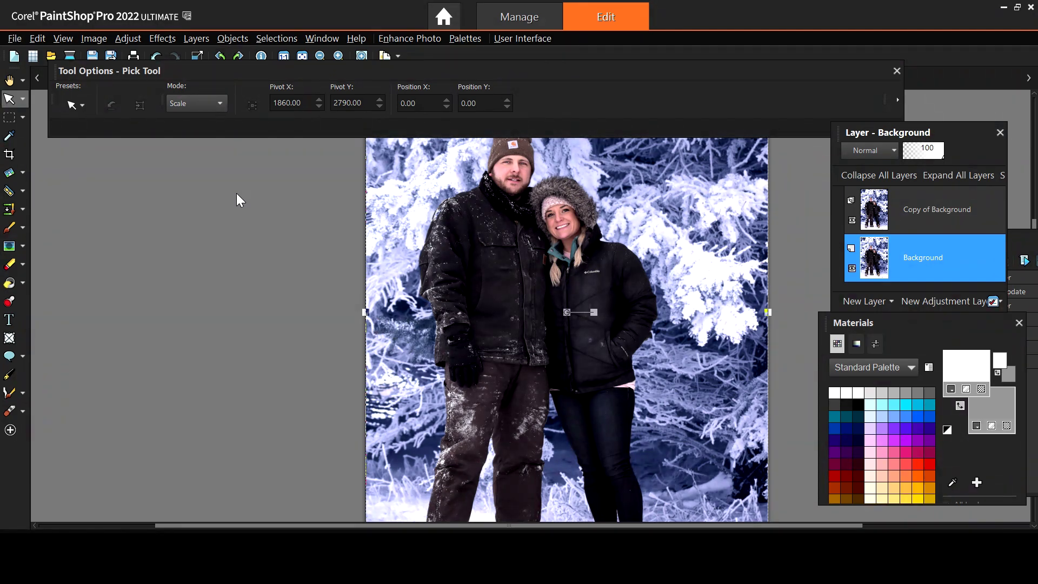
Undo and redo the photo stretch to compare proportions, moving the Tool Options palette aside.
{"action": "key", "text": "ctrl+z"}
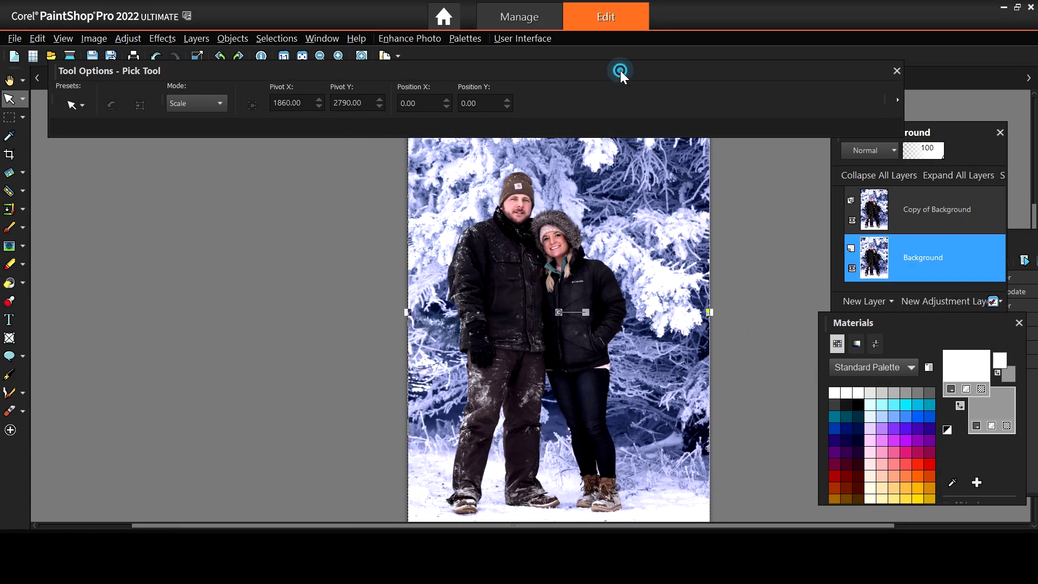
{"action": "left_click_drag", "start_coordinate": [621, 70], "coordinate": [761, 21]}
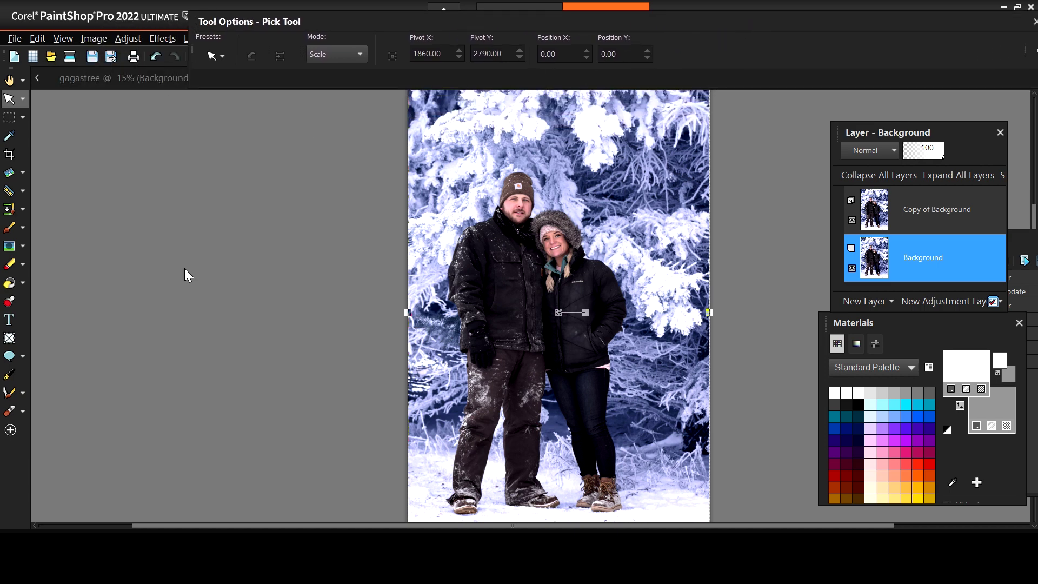
{"action": "key", "text": "ctrl+alt+z"}
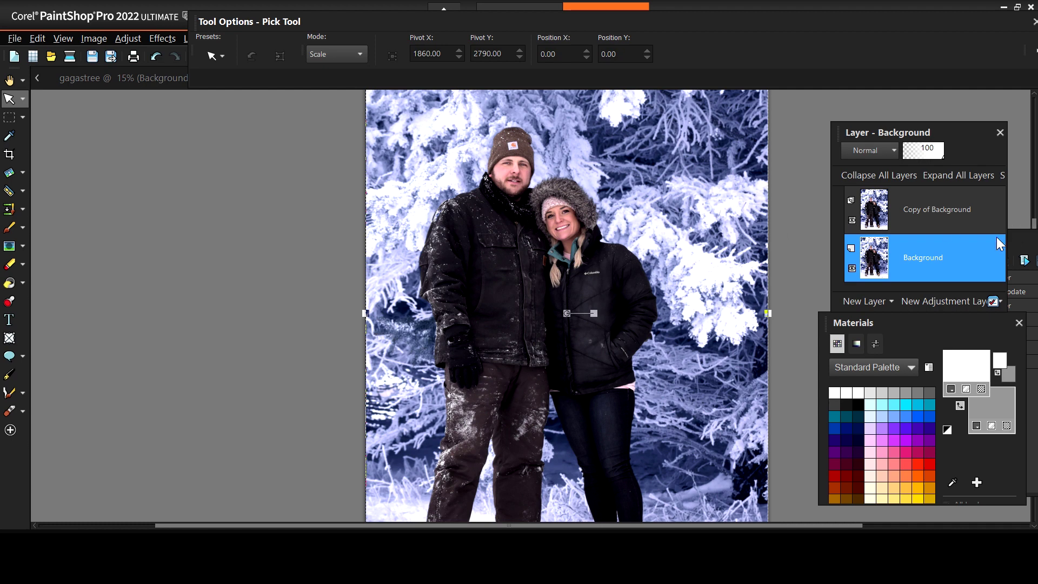
{"action": "left_click_drag", "start_coordinate": [988, 249], "coordinate": [921, 254]}
Make Copy of Background the active layer and bring up the BenandJamsnow document.
{"action": "right_click", "coordinate": [920, 254]}
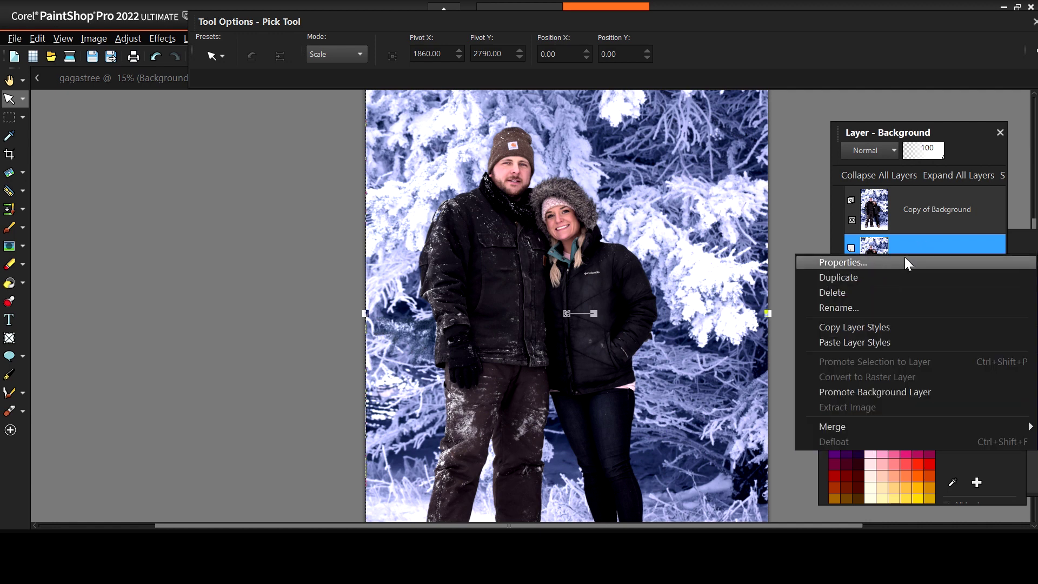
{"action": "left_click", "coordinate": [934, 200]}
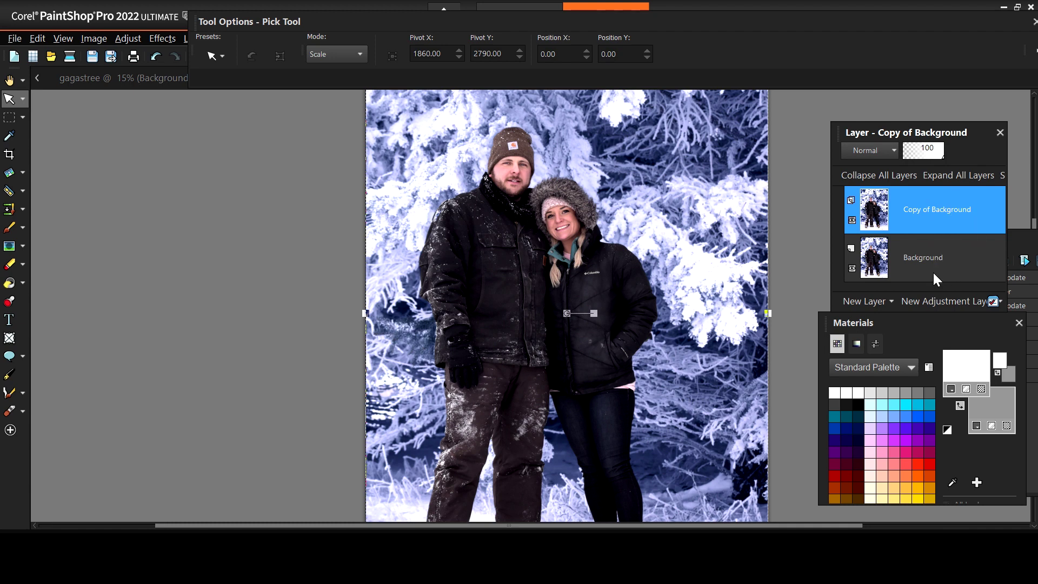
{"action": "mouse_move", "coordinate": [938, 272]}
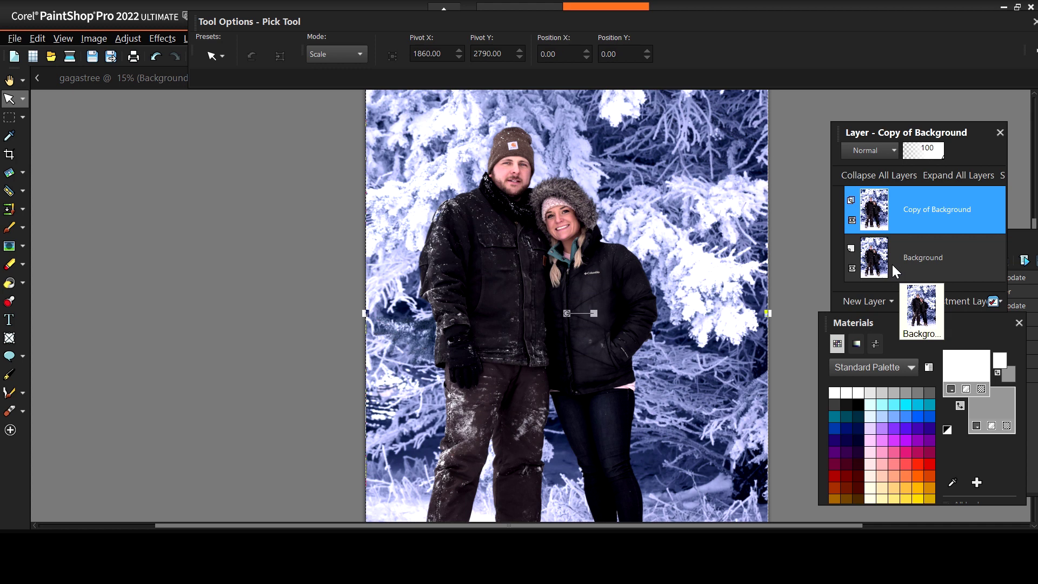
{"action": "left_click", "coordinate": [549, 18]}
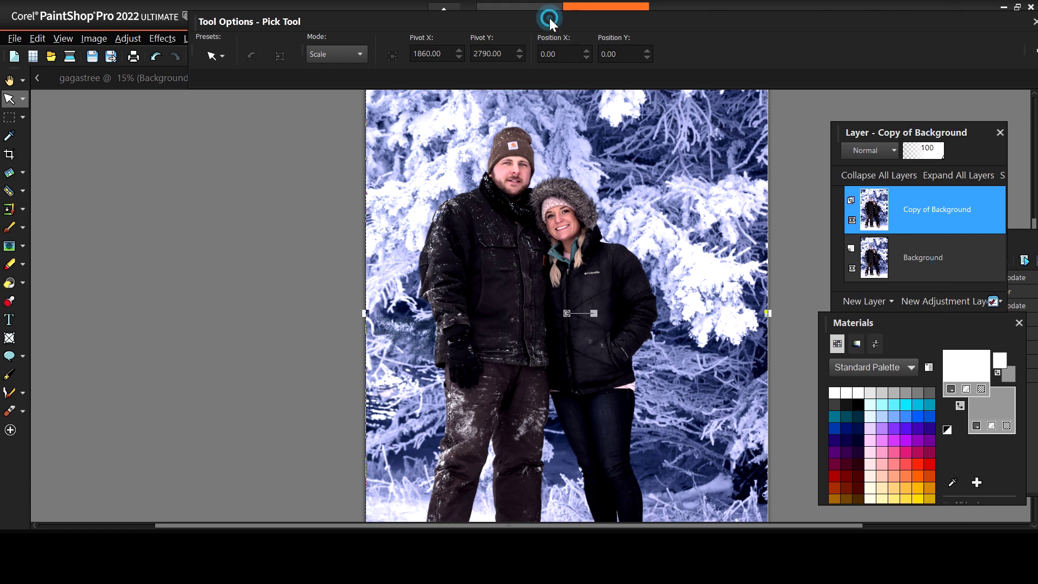
Launch AI Background Replacement from Adjust > Artificial Intelligence on the couple photo.
{"action": "left_click", "coordinate": [128, 39]}
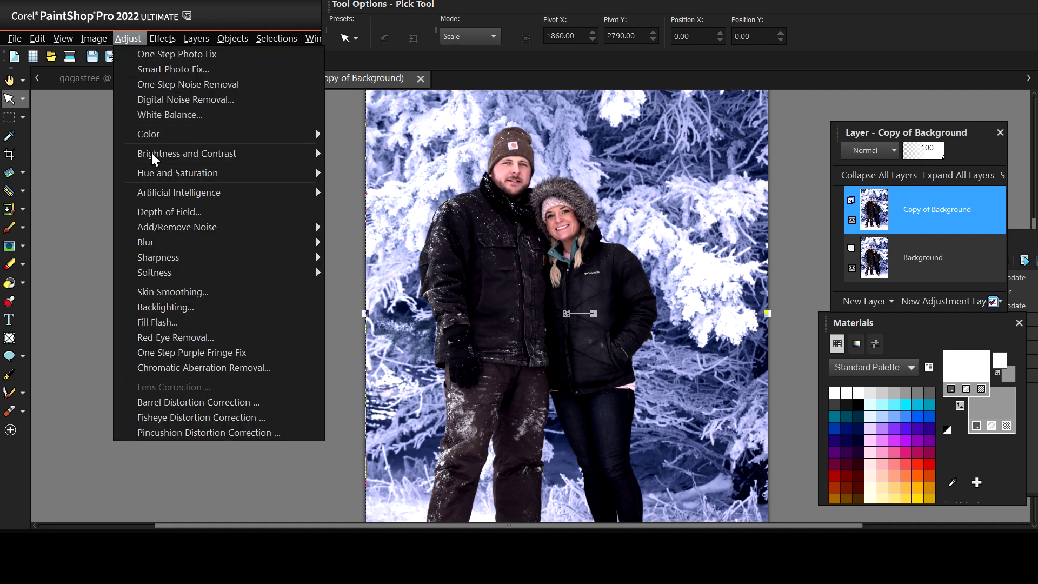
{"action": "mouse_move", "coordinate": [166, 191]}
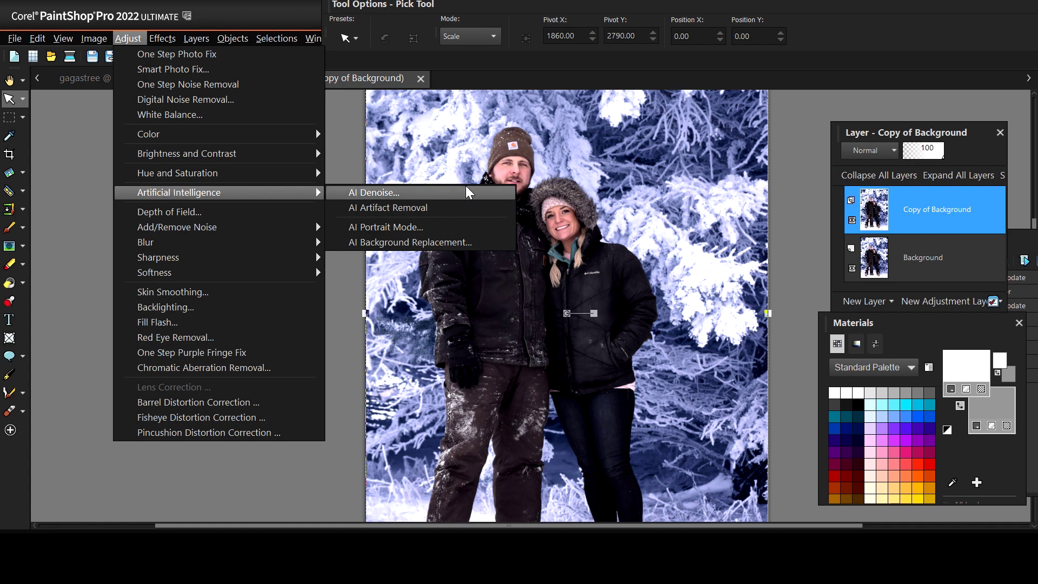
{"action": "left_click", "coordinate": [460, 242]}
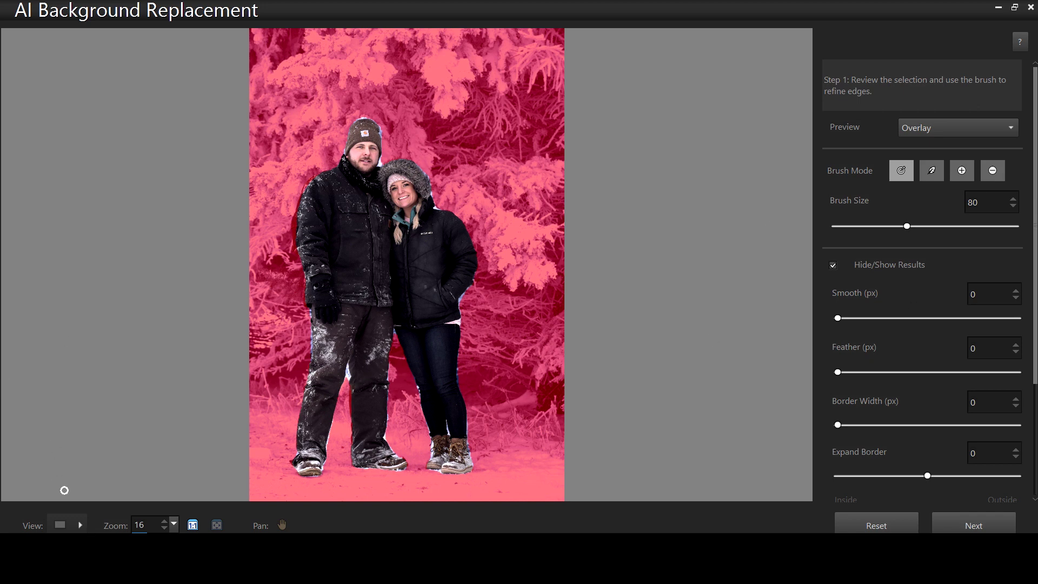
Zoom the preview from 1:1 to 14% then 29%, and pan up to the couple's heads.
{"action": "left_click", "coordinate": [174, 524]}
{"action": "left_click", "coordinate": [192, 525]}
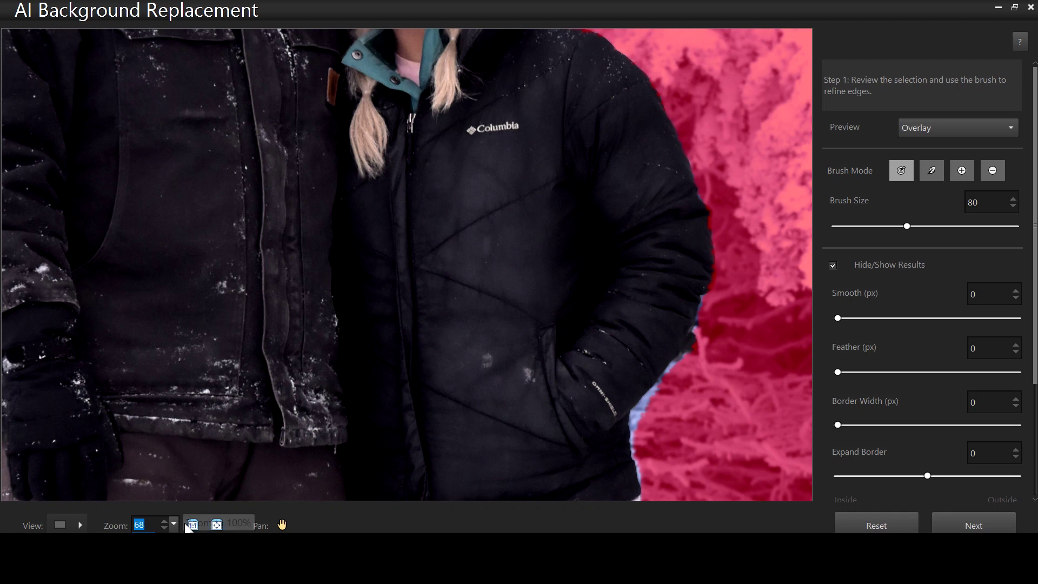
{"action": "scroll", "coordinate": [164, 530], "scroll_direction": "down", "scroll_amount": 4}
{"action": "key", "text": "Return"}
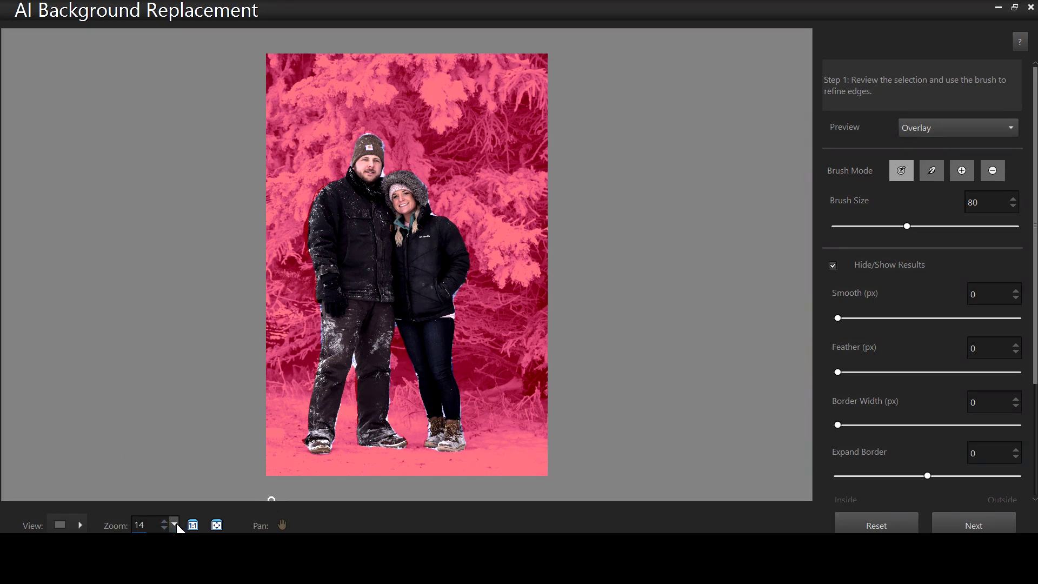
{"action": "scroll", "coordinate": [164, 524], "scroll_direction": "up", "scroll_amount": 2}
{"action": "key", "text": "Return"}
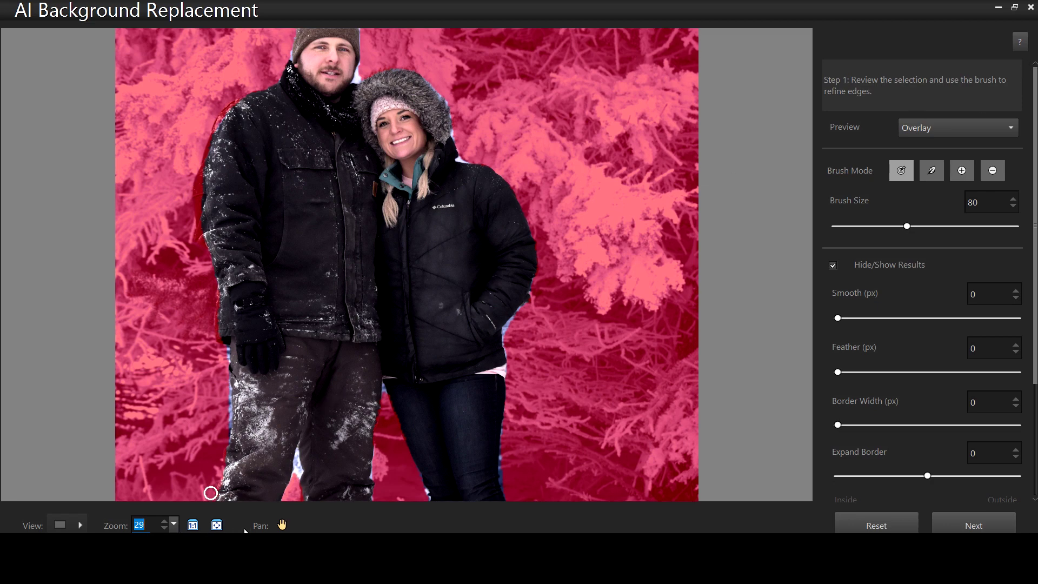
{"action": "mouse_move", "coordinate": [282, 525]}
{"action": "left_mouse_down"}
{"action": "mouse_move", "coordinate": [415, 356]}
{"action": "mouse_move", "coordinate": [413, 324]}
{"action": "mouse_move", "coordinate": [399, 498]}
{"action": "mouse_move", "coordinate": [391, 323]}
{"action": "mouse_move", "coordinate": [389, 422]}
{"action": "mouse_move", "coordinate": [388, 333]}
{"action": "left_mouse_up"}
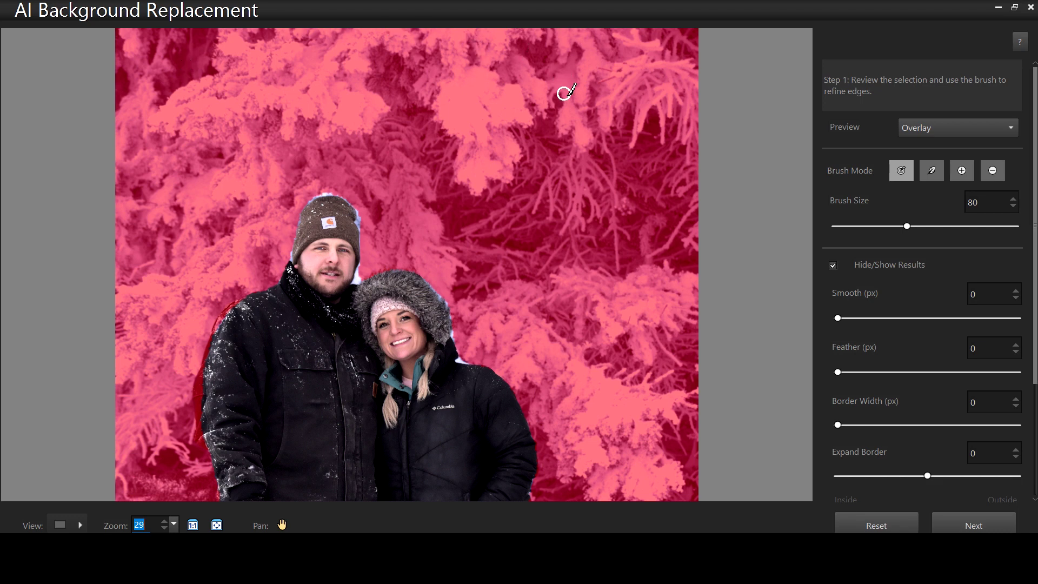
With the Refine brush, clean the mask along the man's hat, the hat-hood gap and the woman's shoulder.
{"action": "left_click", "coordinate": [903, 180]}
{"action": "left_click", "coordinate": [910, 170]}
{"action": "mouse_move", "coordinate": [308, 205]}
{"action": "left_mouse_down"}
{"action": "mouse_move", "coordinate": [320, 194]}
{"action": "mouse_move", "coordinate": [352, 205]}
{"action": "mouse_move", "coordinate": [365, 244]}
{"action": "mouse_move", "coordinate": [358, 281]}
{"action": "left_mouse_up"}
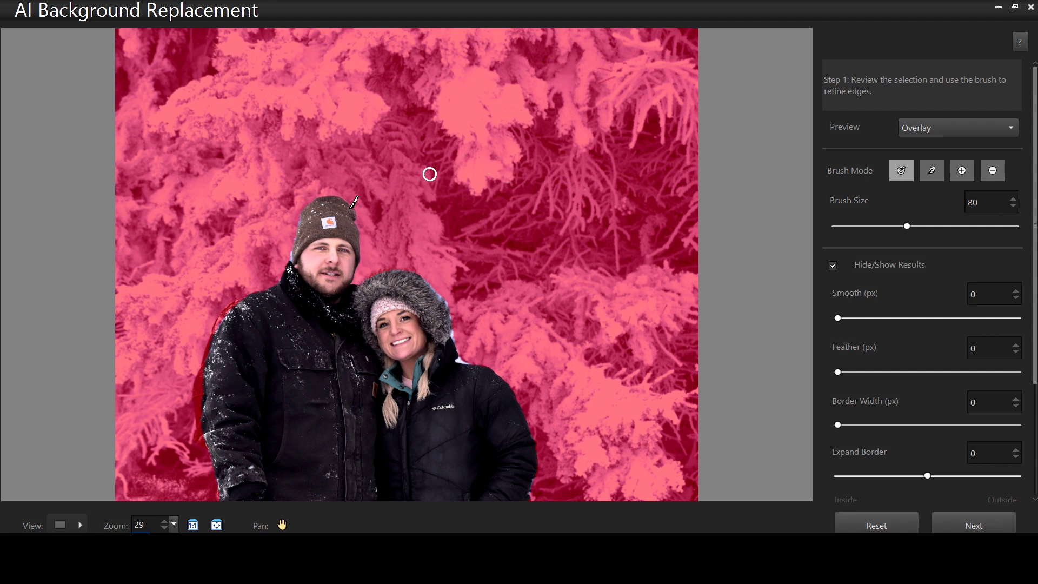
{"action": "left_click_drag", "start_coordinate": [292, 234], "coordinate": [290, 260]}
{"action": "mouse_move", "coordinate": [371, 270]}
{"action": "left_mouse_down"}
{"action": "mouse_move", "coordinate": [364, 276]}
{"action": "mouse_move", "coordinate": [406, 269]}
{"action": "mouse_move", "coordinate": [433, 281]}
{"action": "mouse_move", "coordinate": [453, 338]}
{"action": "left_mouse_up"}
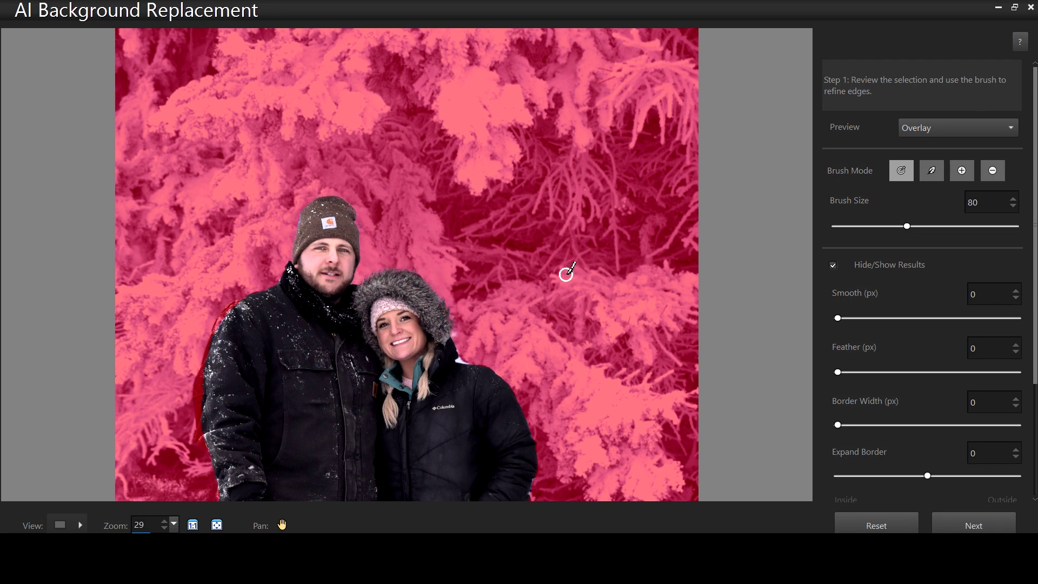
{"action": "left_click_drag", "start_coordinate": [464, 366], "coordinate": [480, 361]}
Set the Add to Subject brush to size 87, Smooth 7 and Feather 6.
{"action": "left_click", "coordinate": [963, 172]}
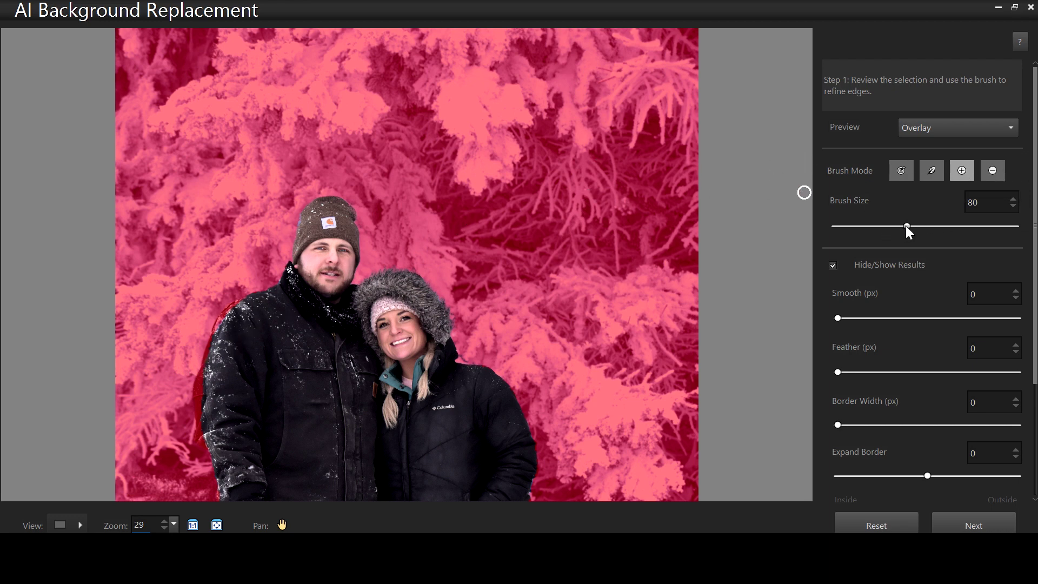
{"action": "mouse_move", "coordinate": [907, 225]}
{"action": "left_mouse_down"}
{"action": "mouse_move", "coordinate": [884, 226]}
{"action": "mouse_move", "coordinate": [913, 233]}
{"action": "left_mouse_up"}
{"action": "left_click_drag", "start_coordinate": [837, 318], "coordinate": [851, 320]}
{"action": "left_click", "coordinate": [858, 318]}
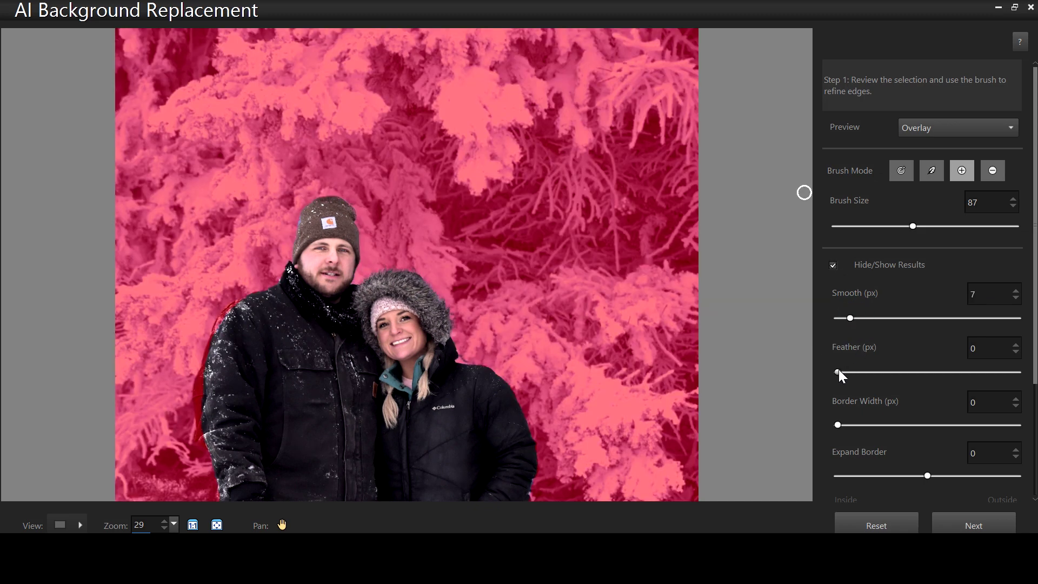
{"action": "left_click_drag", "start_coordinate": [838, 372], "coordinate": [849, 372]}
Paint the man's left shoulder and jacket edge into the kept subject.
{"action": "mouse_move", "coordinate": [225, 313]}
{"action": "left_mouse_down"}
{"action": "mouse_move", "coordinate": [207, 394]}
{"action": "mouse_move", "coordinate": [199, 384]}
{"action": "mouse_move", "coordinate": [217, 324]}
{"action": "mouse_move", "coordinate": [241, 318]}
{"action": "left_mouse_up"}
{"action": "left_click_drag", "start_coordinate": [211, 404], "coordinate": [202, 416]}
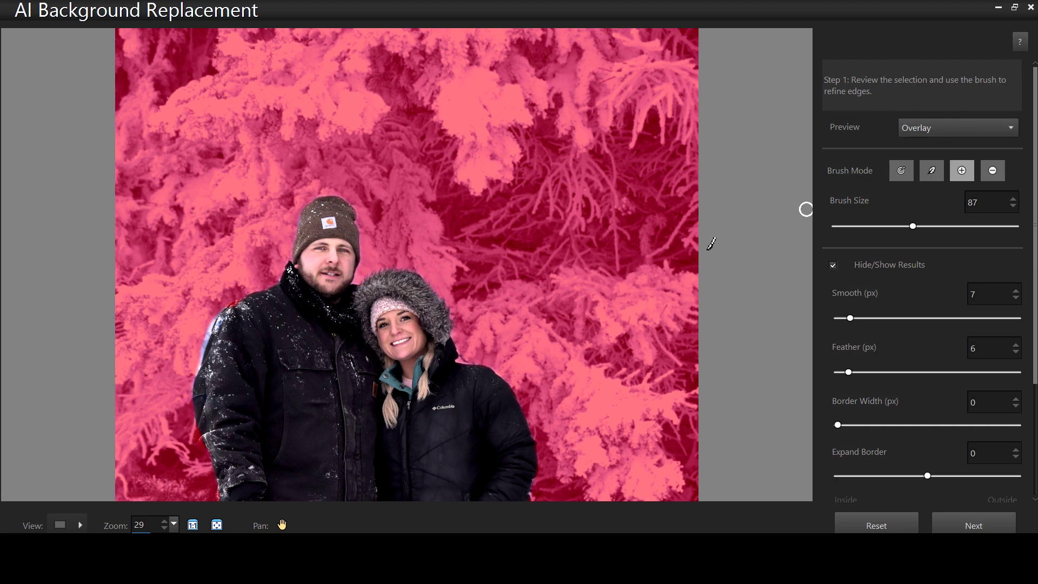
{"action": "left_click", "coordinate": [174, 526]}
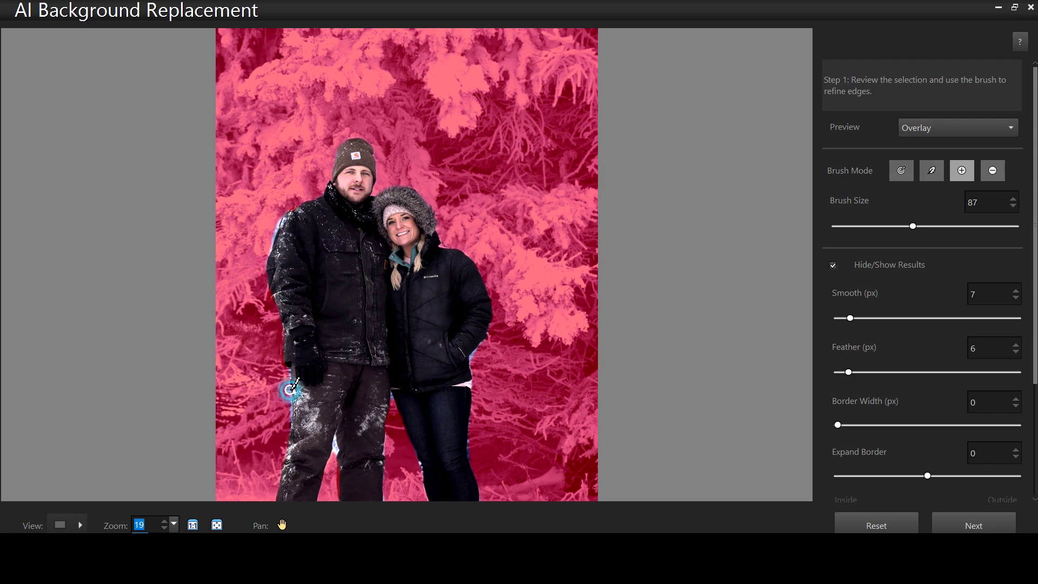
Refine the mask along the man's left leg and the gaps between the couple's legs.
{"action": "left_click", "coordinate": [312, 348]}
{"action": "left_click", "coordinate": [902, 170]}
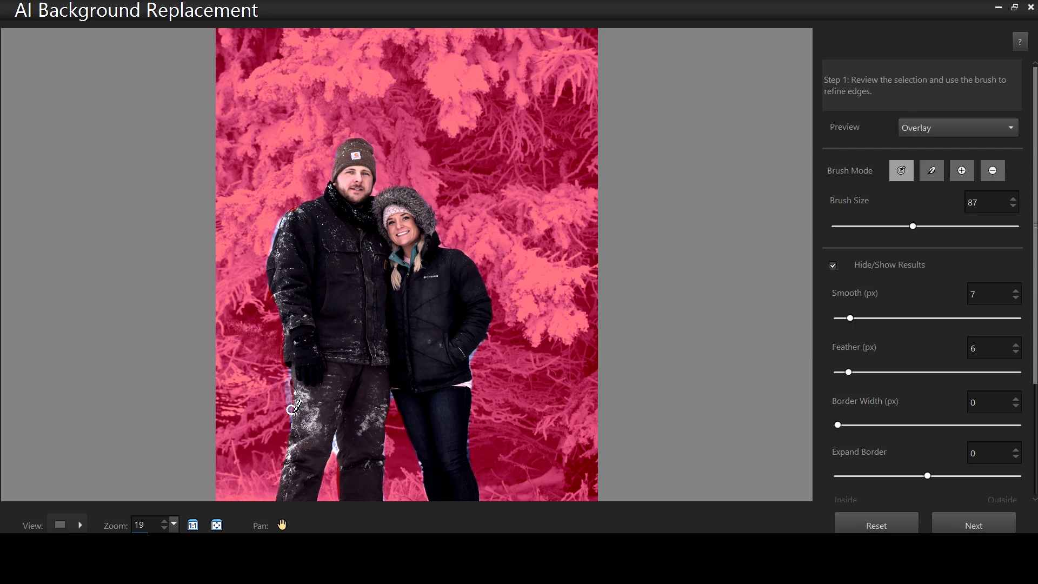
{"action": "left_click_drag", "start_coordinate": [285, 462], "coordinate": [292, 381]}
{"action": "left_click_drag", "start_coordinate": [282, 525], "coordinate": [350, 435]}
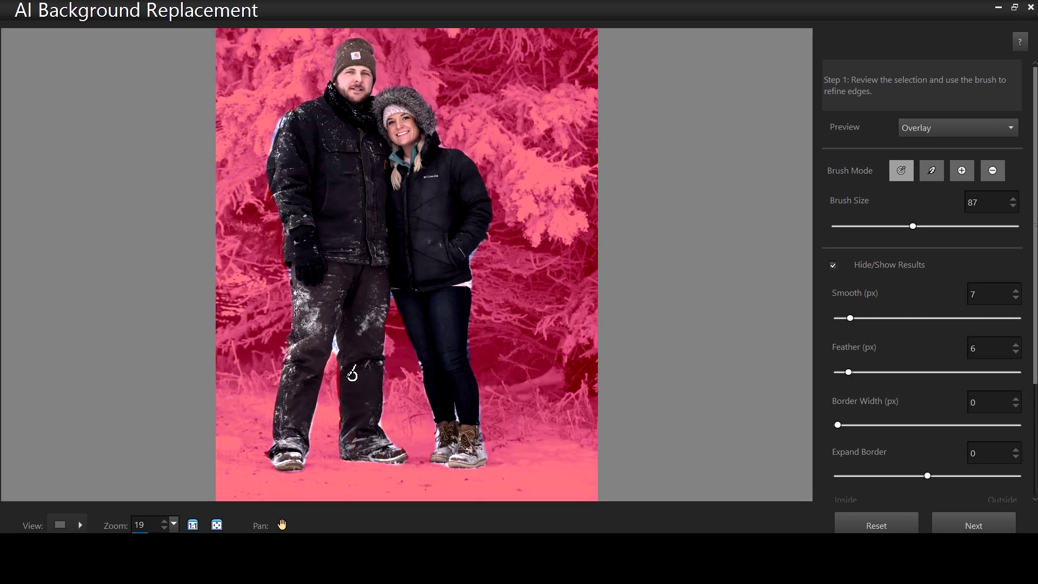
{"action": "mouse_move", "coordinate": [335, 339]}
{"action": "left_mouse_down"}
{"action": "mouse_move", "coordinate": [338, 432]}
{"action": "mouse_move", "coordinate": [407, 405]}
{"action": "mouse_move", "coordinate": [378, 421]}
{"action": "mouse_move", "coordinate": [409, 457]}
{"action": "mouse_move", "coordinate": [370, 460]}
{"action": "left_mouse_up"}
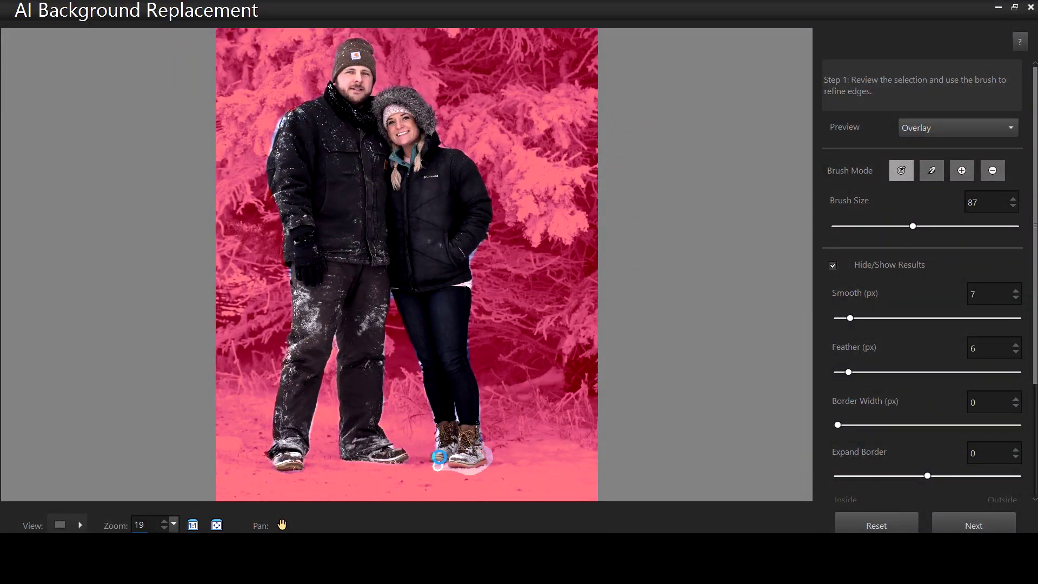
{"action": "left_click", "coordinate": [390, 290]}
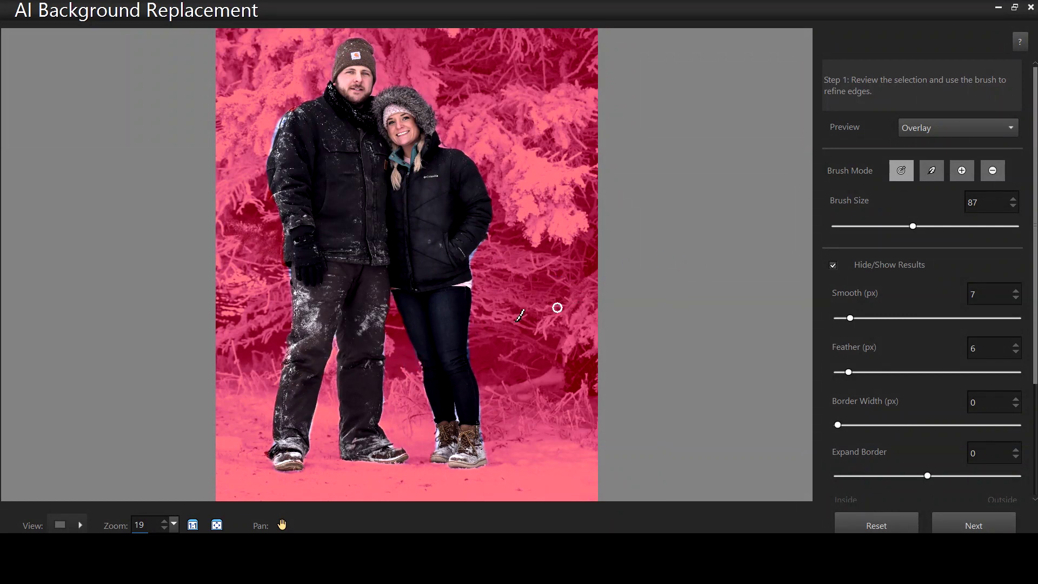
{"action": "left_click", "coordinate": [464, 344]}
At brush size 37, refine the edges beside the woman's leg and arm.
{"action": "left_click", "coordinate": [867, 227]}
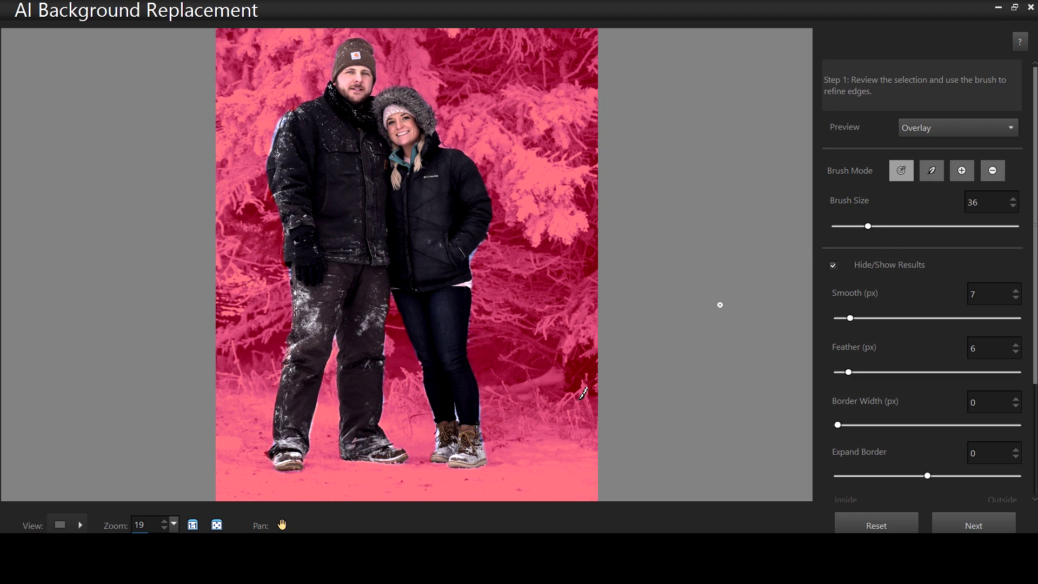
{"action": "left_click", "coordinate": [457, 412]}
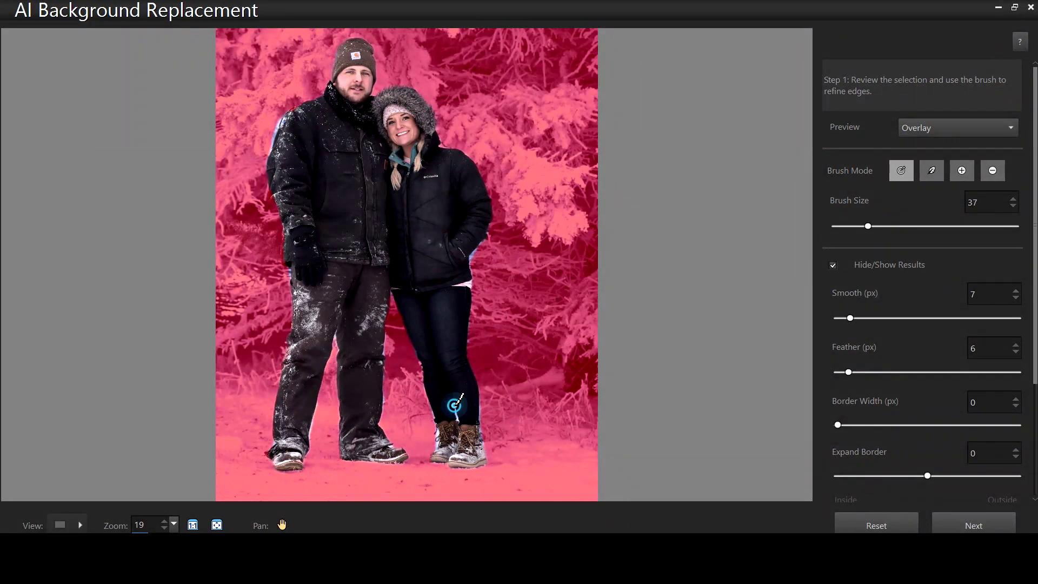
{"action": "left_click", "coordinate": [485, 399]}
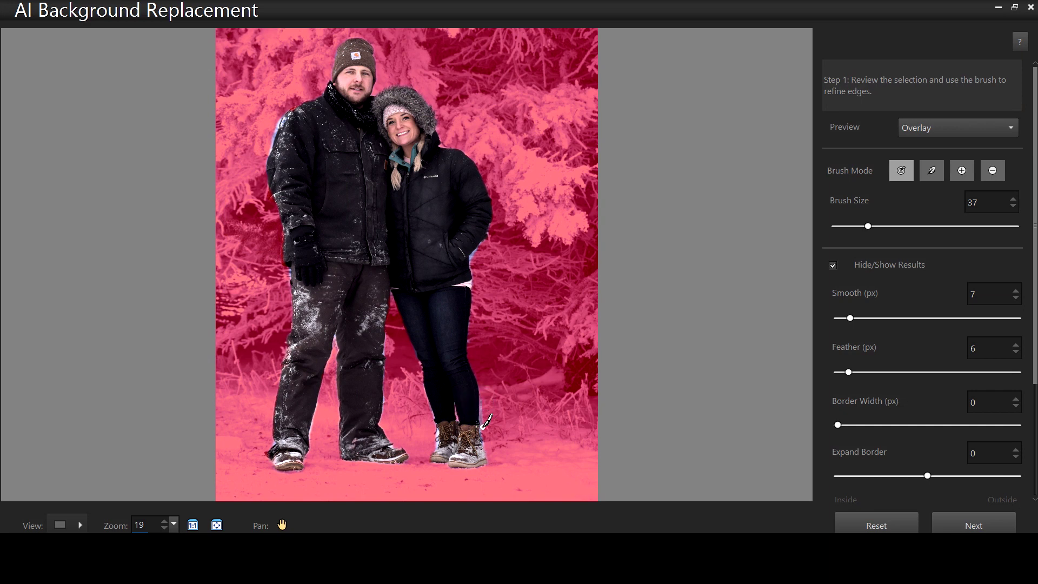
{"action": "left_click", "coordinate": [486, 235]}
{"action": "left_click", "coordinate": [172, 526]}
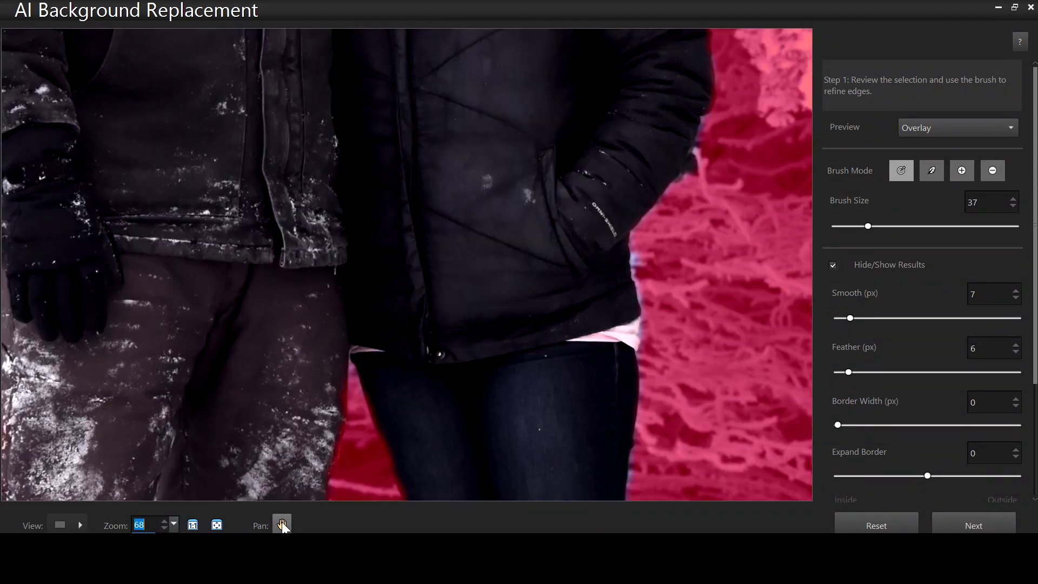
Refine the mask along the woman's shoulder beside her hood, then pan up to the man's head.
{"action": "left_click_drag", "start_coordinate": [282, 526], "coordinate": [354, 360]}
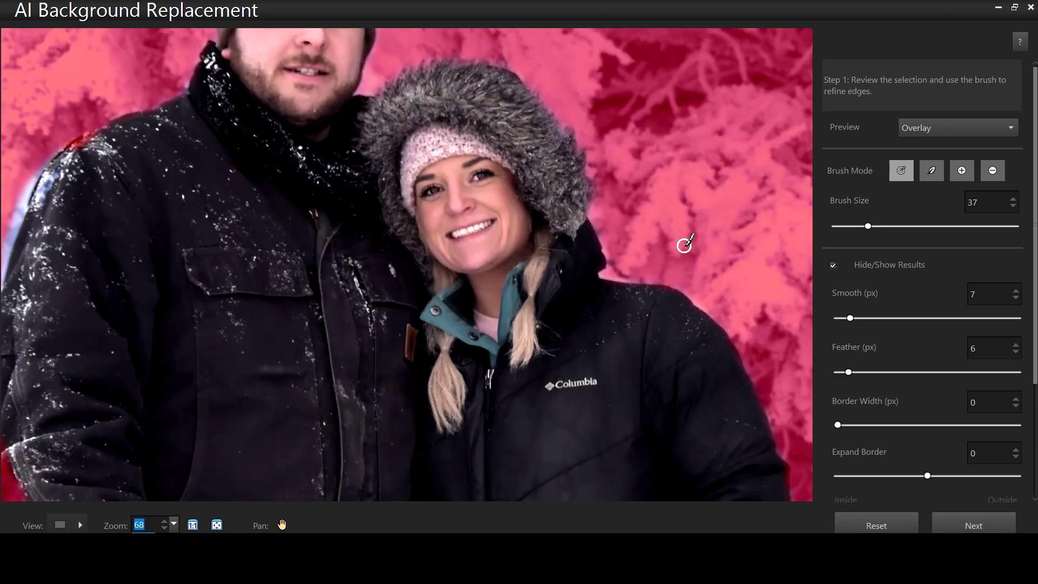
{"action": "left_click", "coordinate": [901, 170]}
{"action": "left_click_drag", "start_coordinate": [604, 268], "coordinate": [677, 300]}
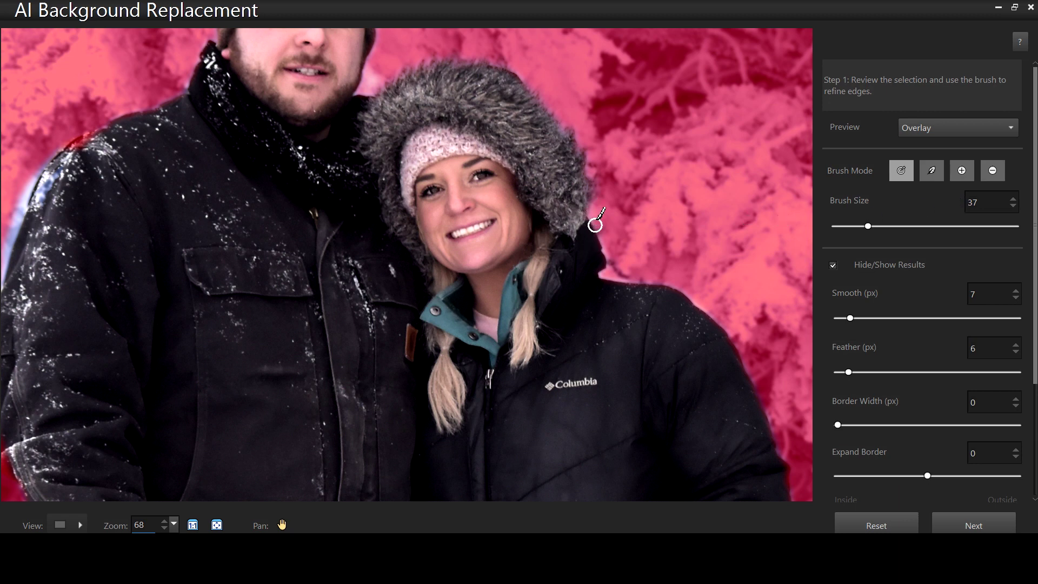
{"action": "left_click", "coordinate": [281, 525]}
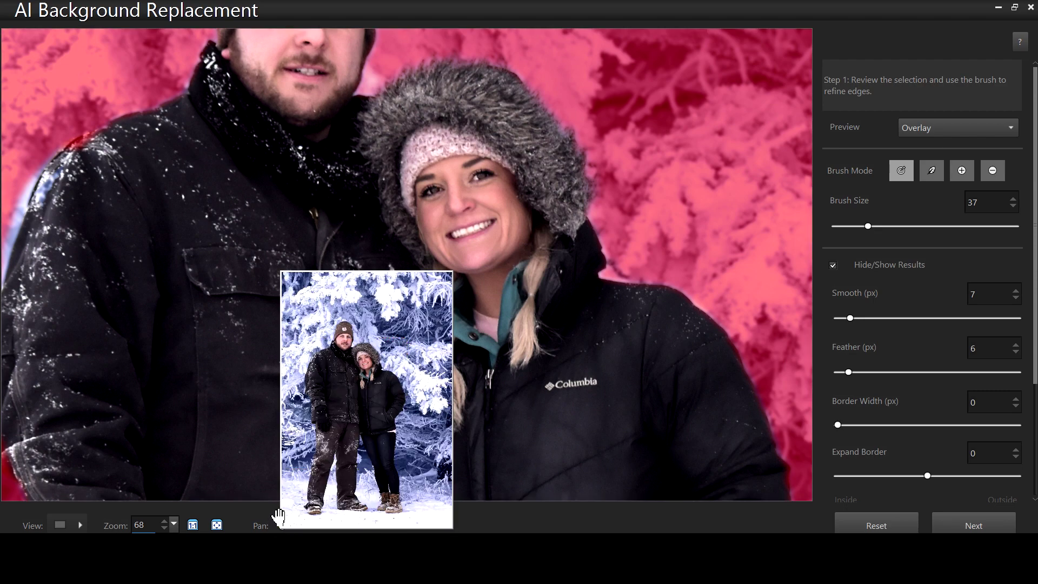
{"action": "left_click_drag", "start_coordinate": [314, 417], "coordinate": [308, 356]}
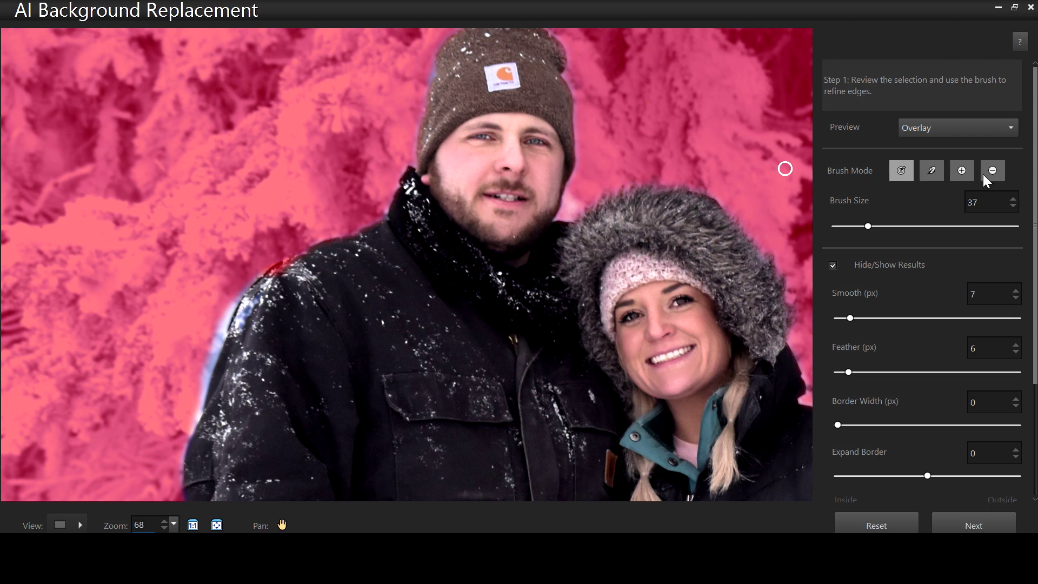
Add and remove mask areas to clean up the man's left shoulder edge.
{"action": "left_click", "coordinate": [965, 173]}
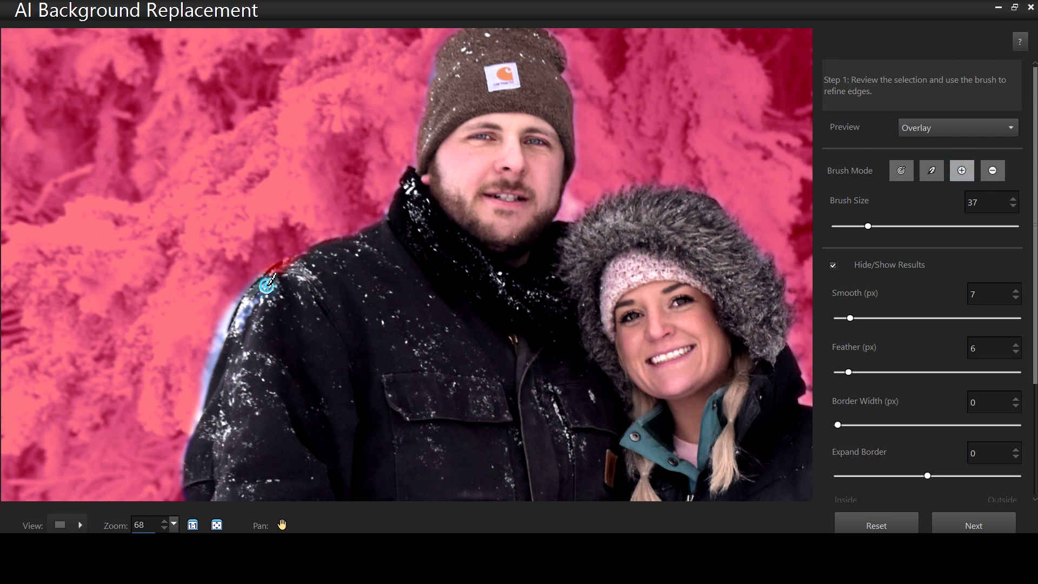
{"action": "mouse_move", "coordinate": [268, 278]}
{"action": "left_mouse_down"}
{"action": "mouse_move", "coordinate": [333, 245]}
{"action": "mouse_move", "coordinate": [268, 274]}
{"action": "mouse_move", "coordinate": [276, 270]}
{"action": "left_mouse_up"}
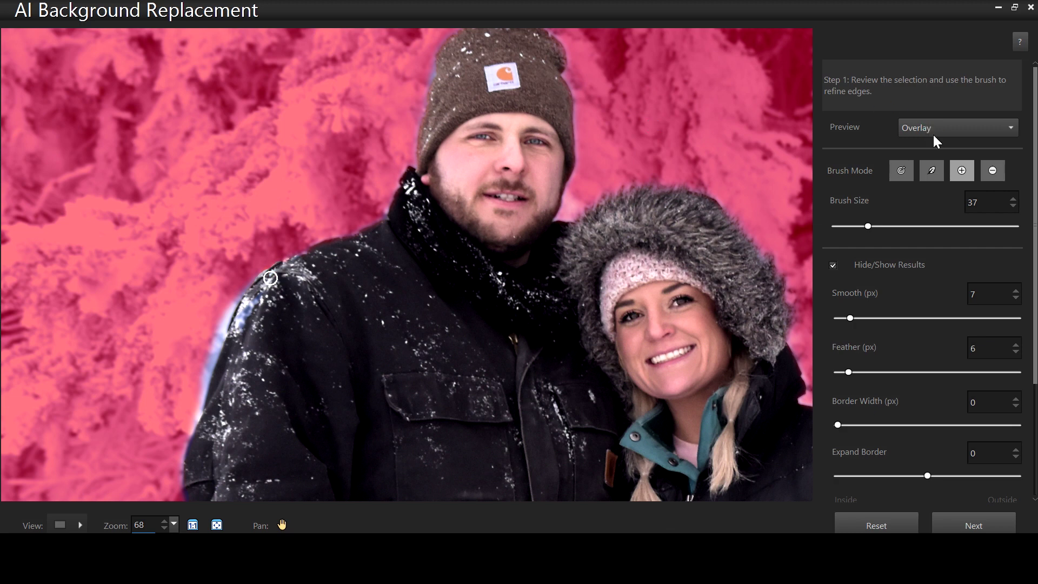
{"action": "left_click", "coordinate": [994, 170]}
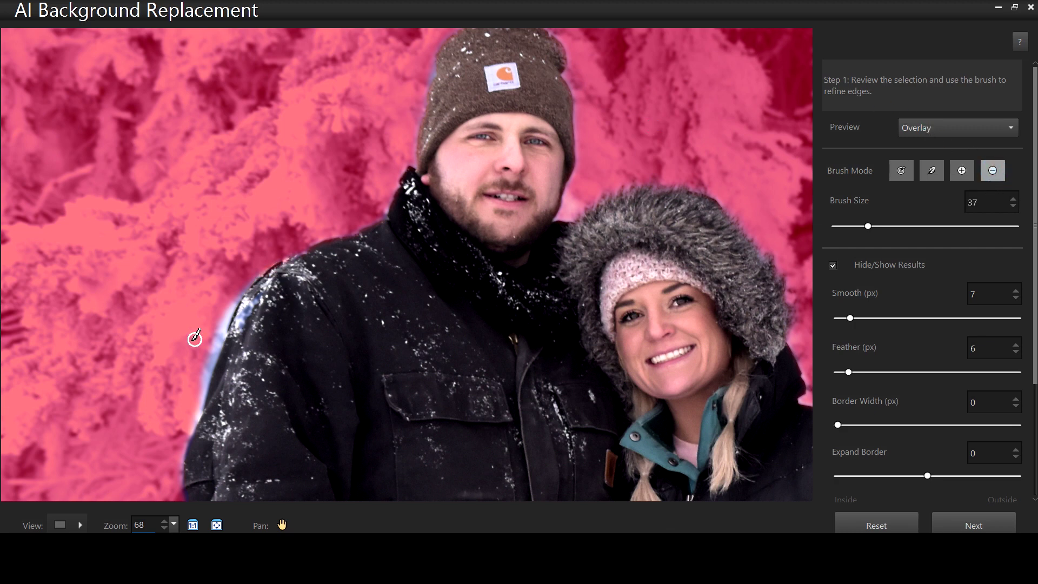
{"action": "left_click_drag", "start_coordinate": [227, 299], "coordinate": [226, 315]}
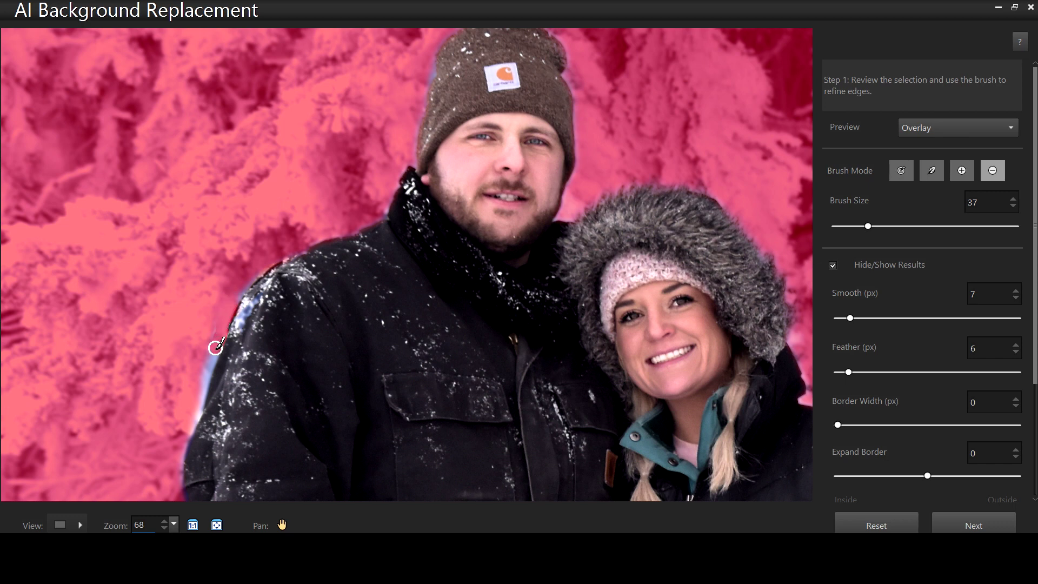
{"action": "left_click_drag", "start_coordinate": [209, 368], "coordinate": [186, 430]}
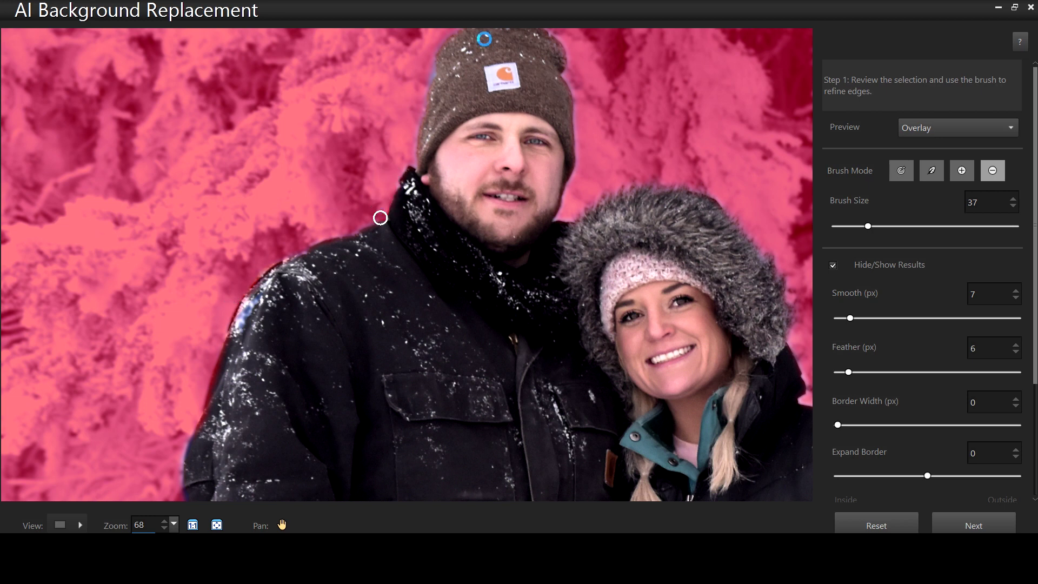
Clean the beanie's left and right edges using the add, remove and refine brushes.
{"action": "left_click", "coordinate": [965, 170]}
{"action": "mouse_move", "coordinate": [443, 61]}
{"action": "left_mouse_down"}
{"action": "mouse_move", "coordinate": [435, 86]}
{"action": "mouse_move", "coordinate": [442, 54]}
{"action": "left_mouse_up"}
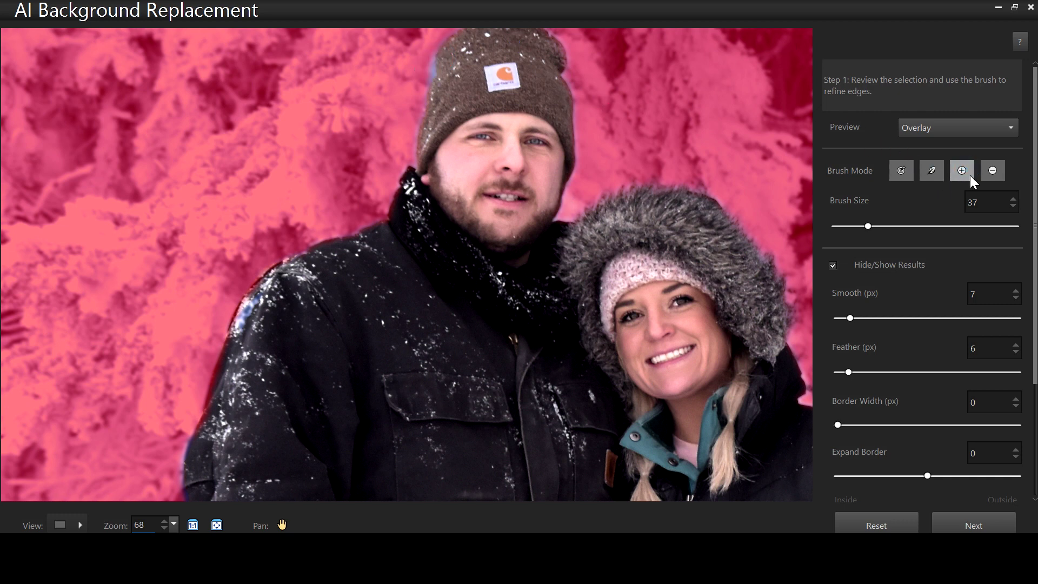
{"action": "left_click", "coordinate": [986, 173]}
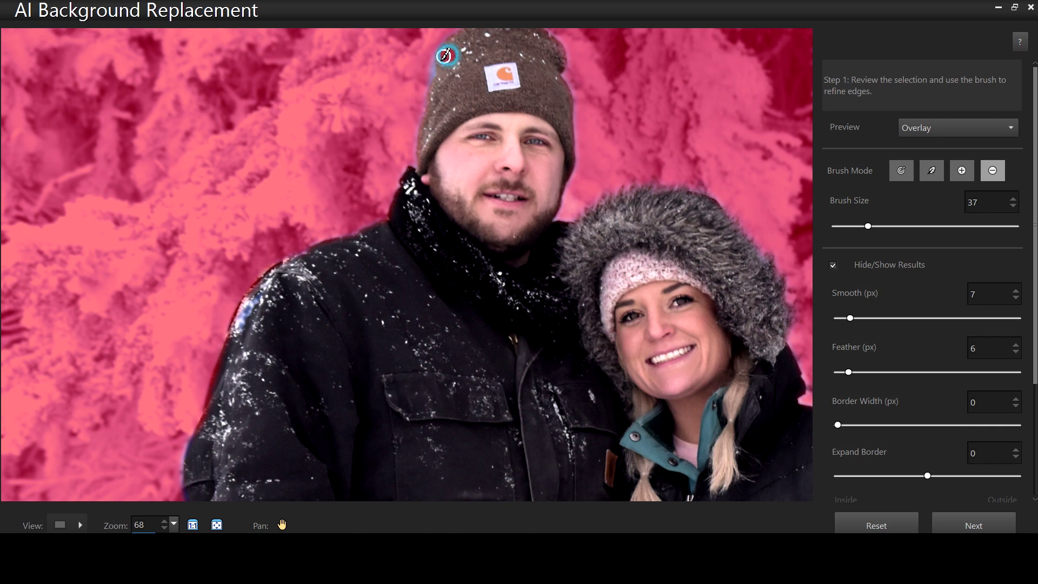
{"action": "left_click_drag", "start_coordinate": [453, 47], "coordinate": [438, 82]}
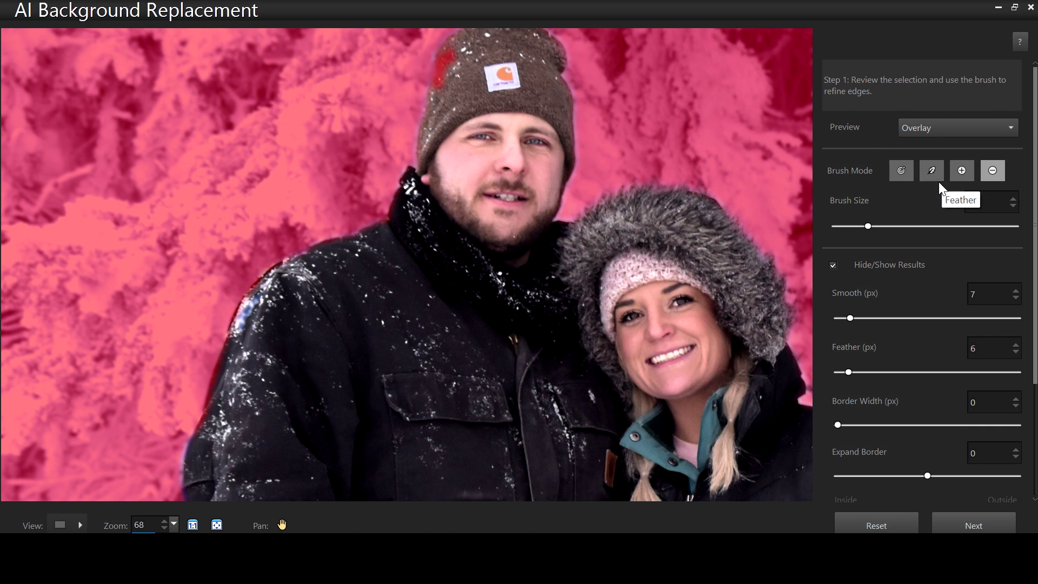
{"action": "left_click", "coordinate": [961, 174]}
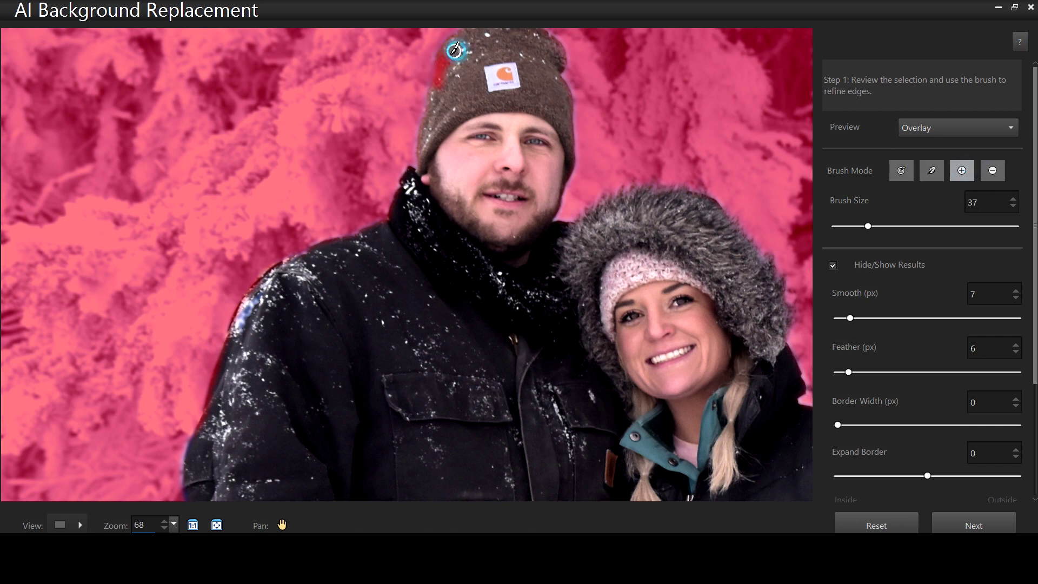
{"action": "mouse_move", "coordinate": [441, 89]}
{"action": "left_mouse_down"}
{"action": "mouse_move", "coordinate": [447, 47]}
{"action": "mouse_move", "coordinate": [431, 88]}
{"action": "mouse_move", "coordinate": [450, 44]}
{"action": "left_mouse_up"}
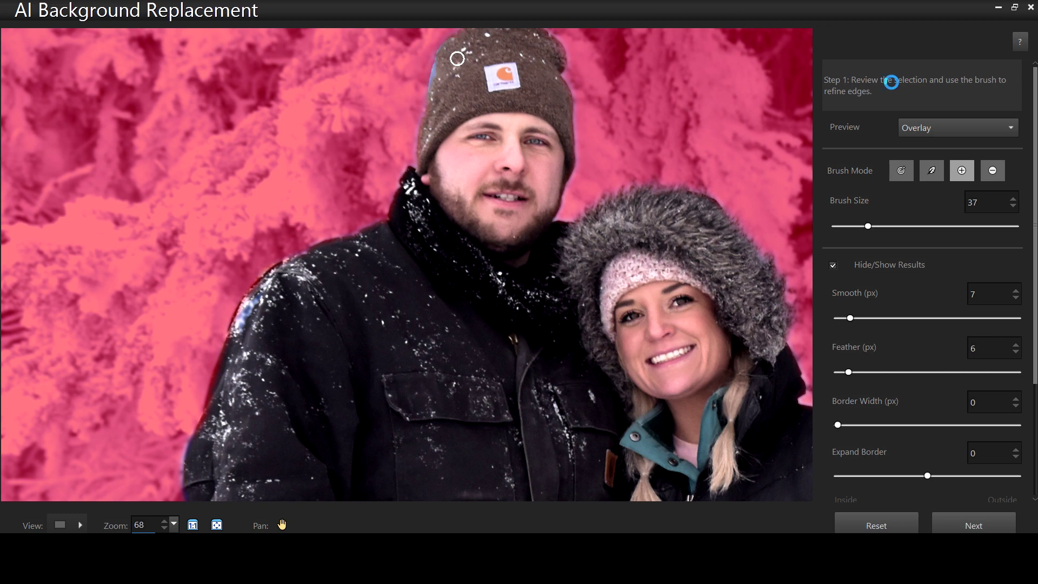
{"action": "left_click", "coordinate": [902, 171]}
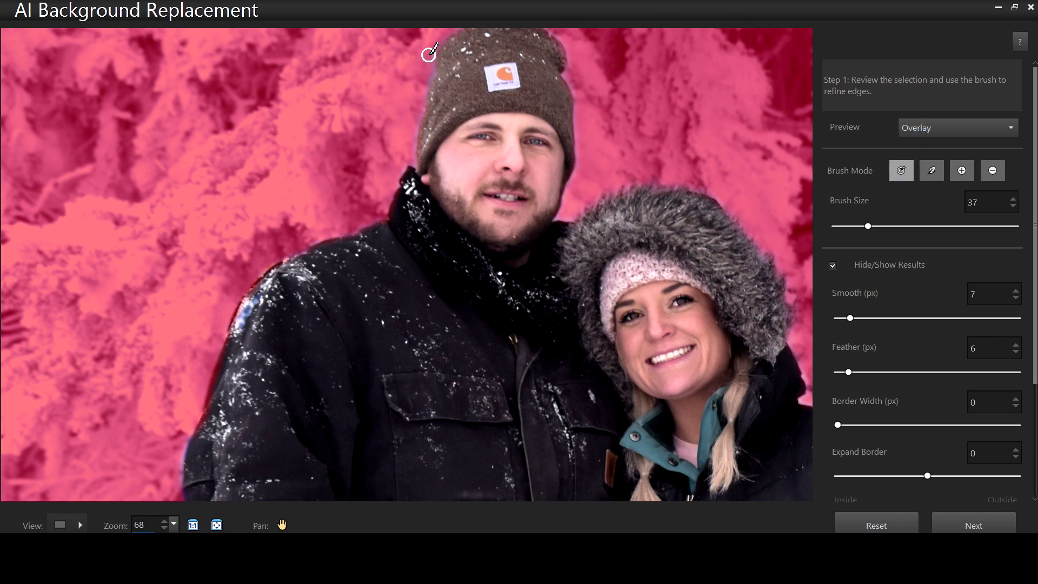
{"action": "left_click_drag", "start_coordinate": [431, 62], "coordinate": [429, 92]}
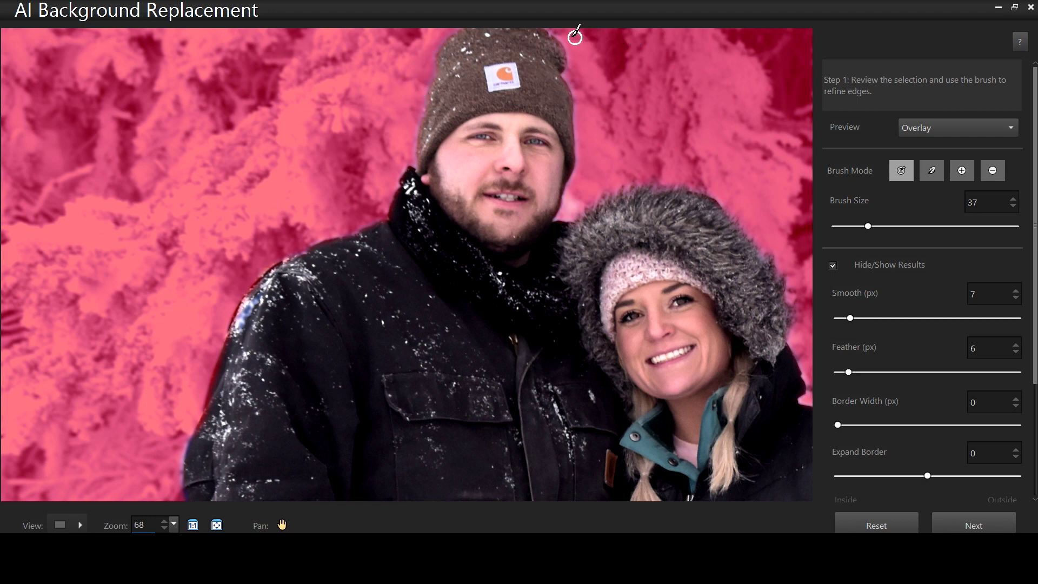
{"action": "left_click_drag", "start_coordinate": [560, 36], "coordinate": [579, 121]}
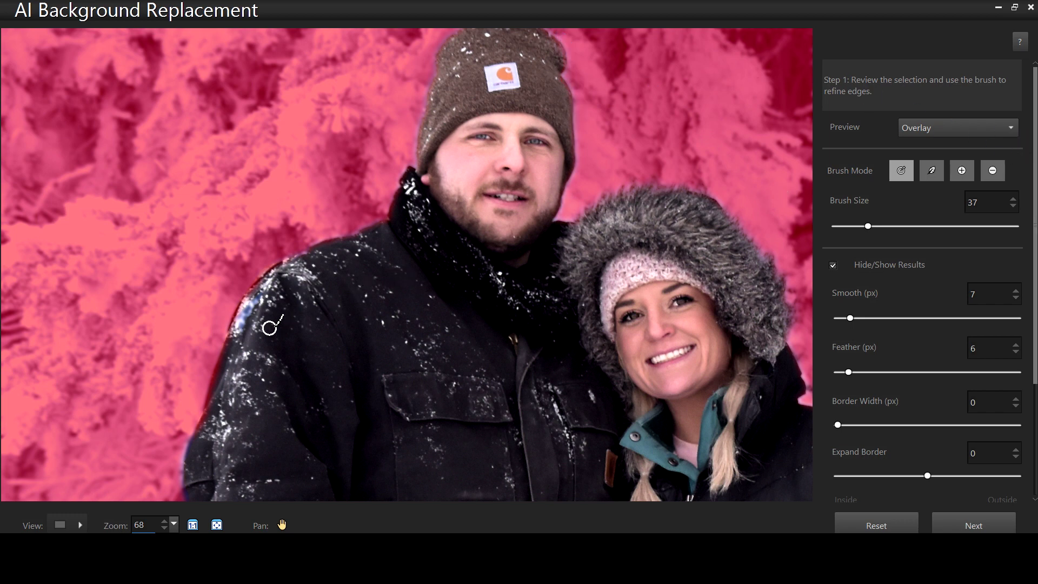
Add the man's left shoulder edge back to the subject and refine it.
{"action": "left_click", "coordinate": [962, 171]}
{"action": "mouse_move", "coordinate": [259, 293]}
{"action": "left_mouse_down"}
{"action": "mouse_move", "coordinate": [272, 276]}
{"action": "mouse_move", "coordinate": [240, 314]}
{"action": "mouse_move", "coordinate": [191, 451]}
{"action": "mouse_move", "coordinate": [274, 383]}
{"action": "mouse_move", "coordinate": [286, 357]}
{"action": "left_mouse_up"}
{"action": "mouse_move", "coordinate": [274, 259]}
{"action": "left_mouse_down"}
{"action": "mouse_move", "coordinate": [283, 266]}
{"action": "mouse_move", "coordinate": [251, 292]}
{"action": "mouse_move", "coordinate": [310, 246]}
{"action": "mouse_move", "coordinate": [364, 234]}
{"action": "left_mouse_up"}
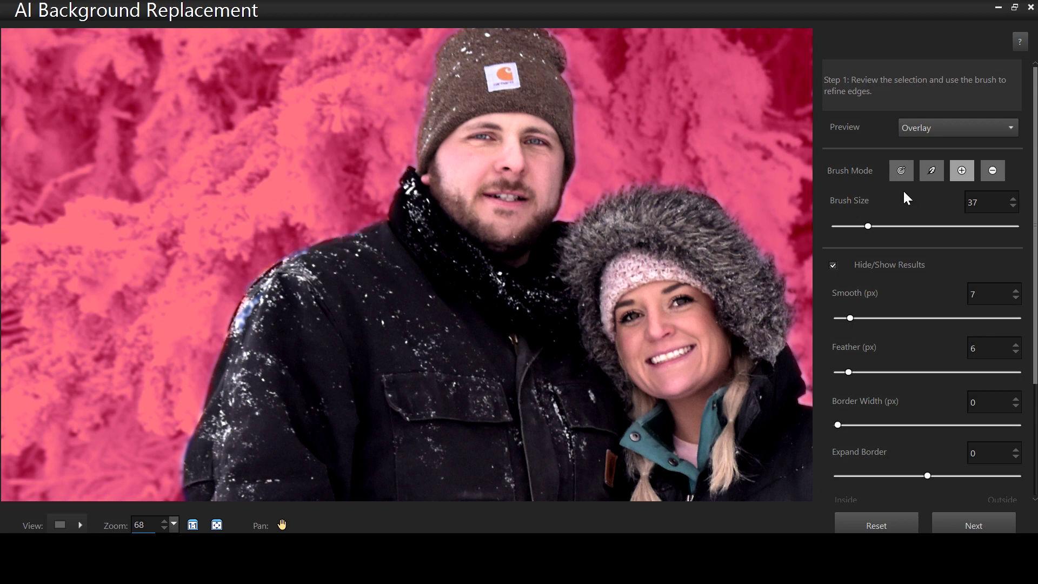
Zoom out to 25% and refine the coat's lower-right edge.
{"action": "left_click", "coordinate": [174, 525]}
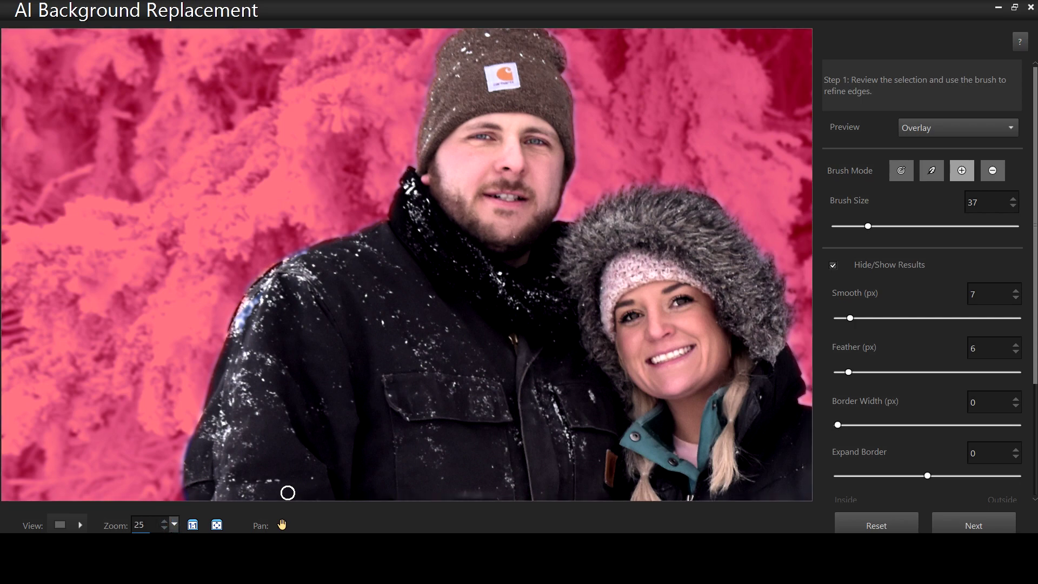
{"action": "key", "text": "Return"}
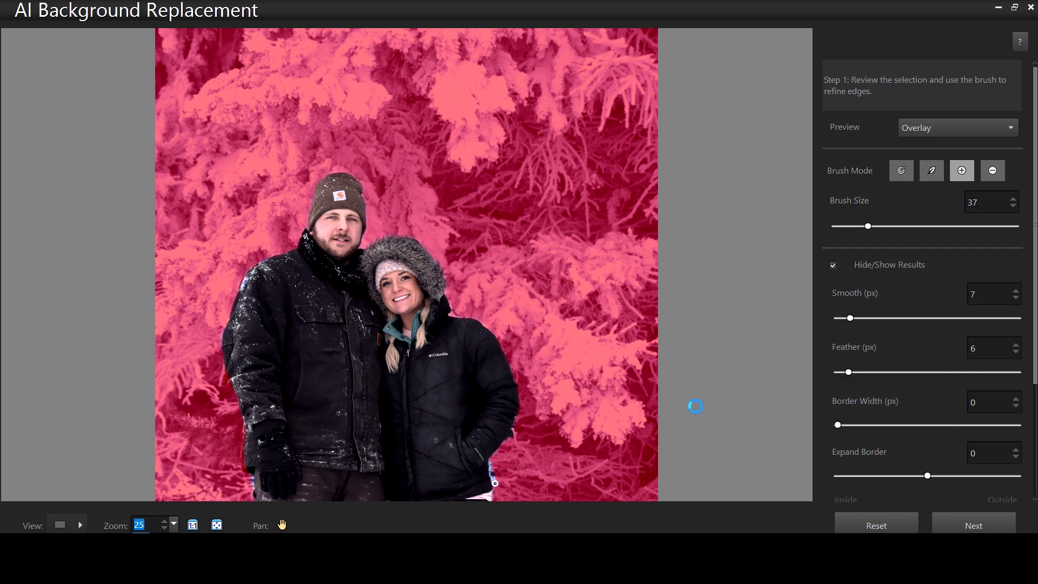
{"action": "left_click", "coordinate": [901, 172]}
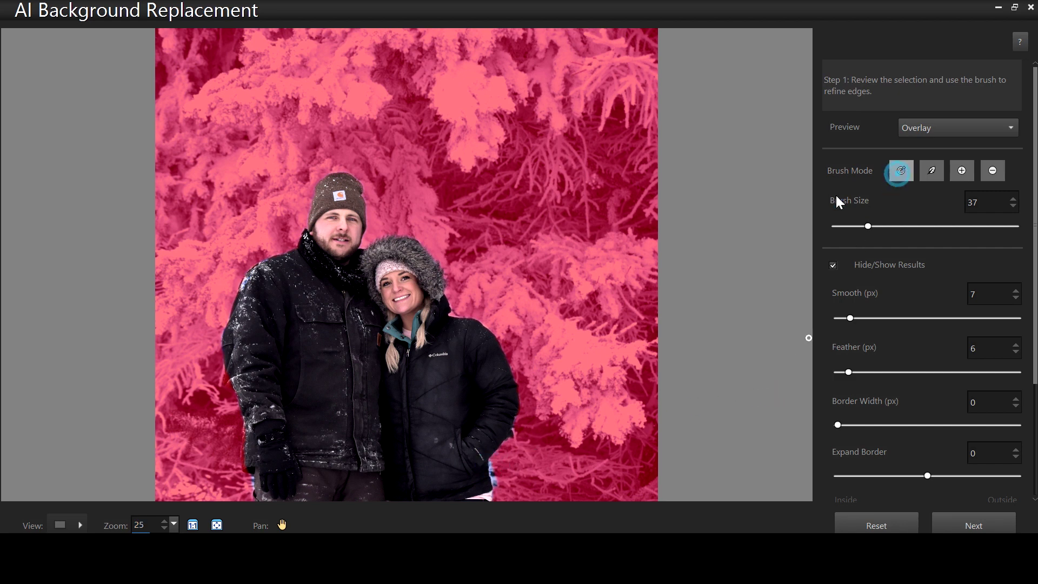
{"action": "left_click_drag", "start_coordinate": [495, 460], "coordinate": [497, 488]}
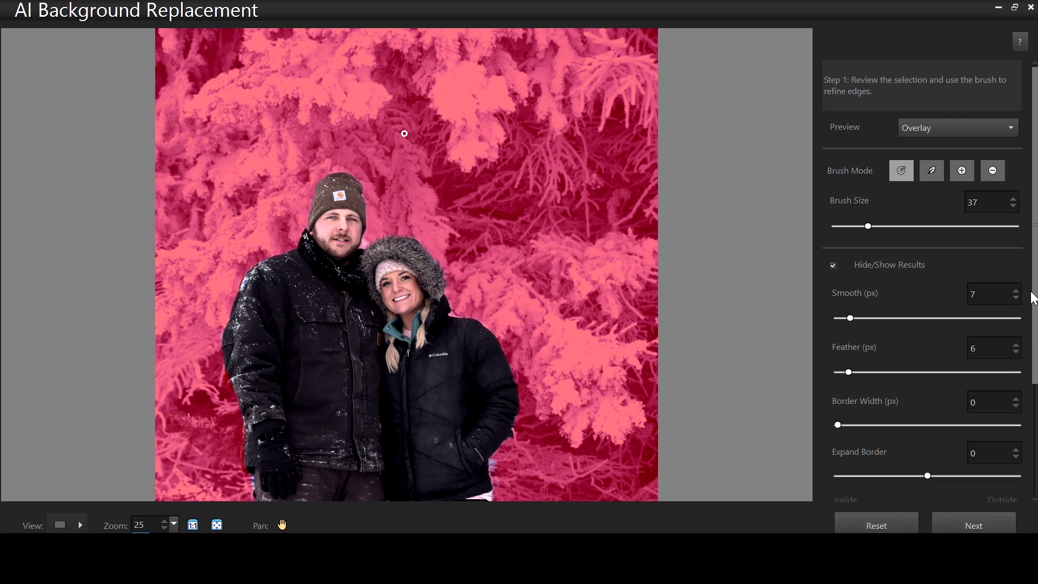
{"action": "scroll", "coordinate": [1032, 302], "scroll_direction": "down", "scroll_amount": 3}
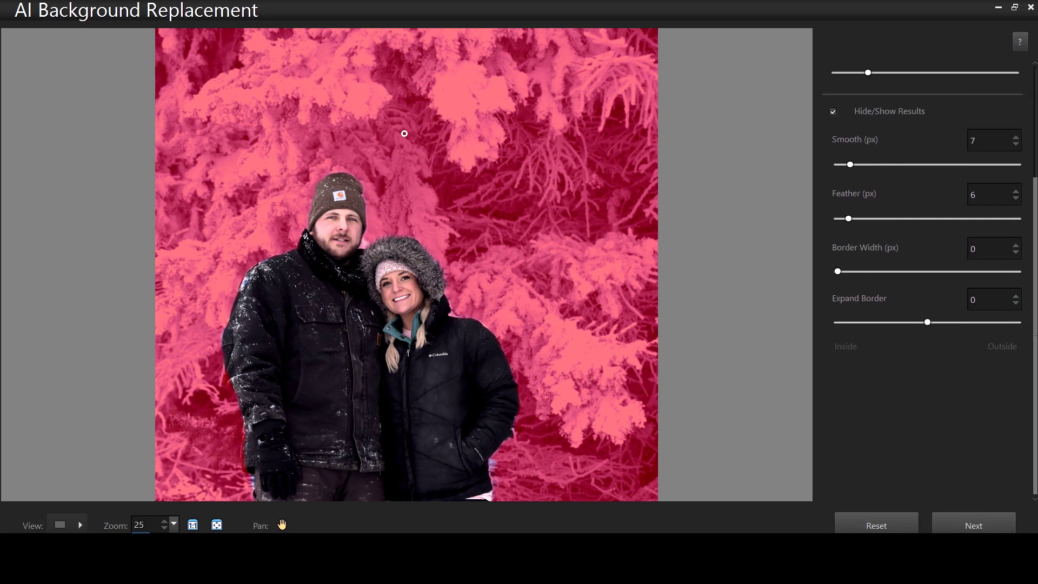
Pick the mountain1 background from the Mountain category and apply it to the photo.
{"action": "left_click", "coordinate": [973, 526]}
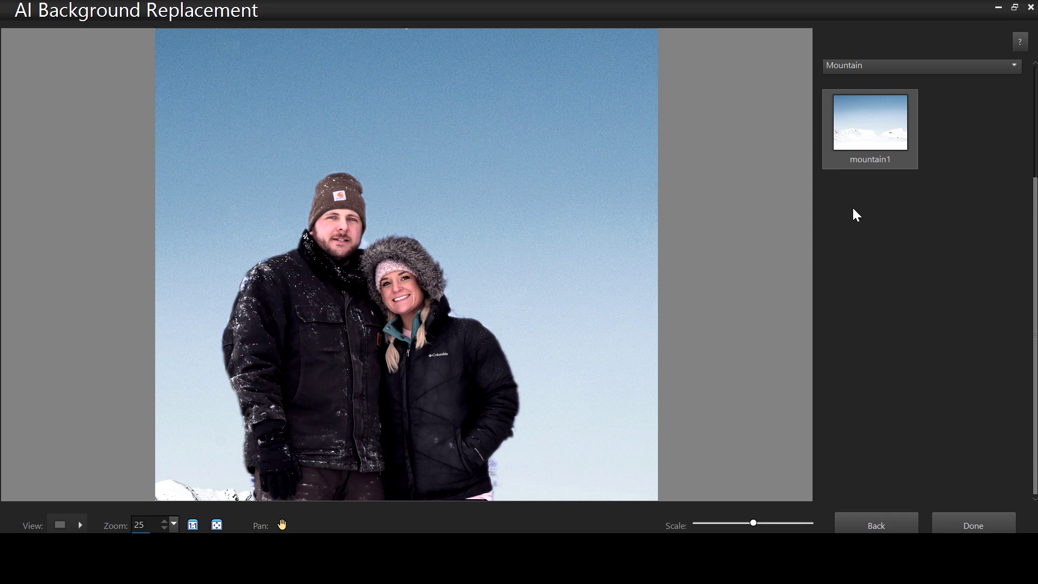
{"action": "left_click", "coordinate": [902, 67]}
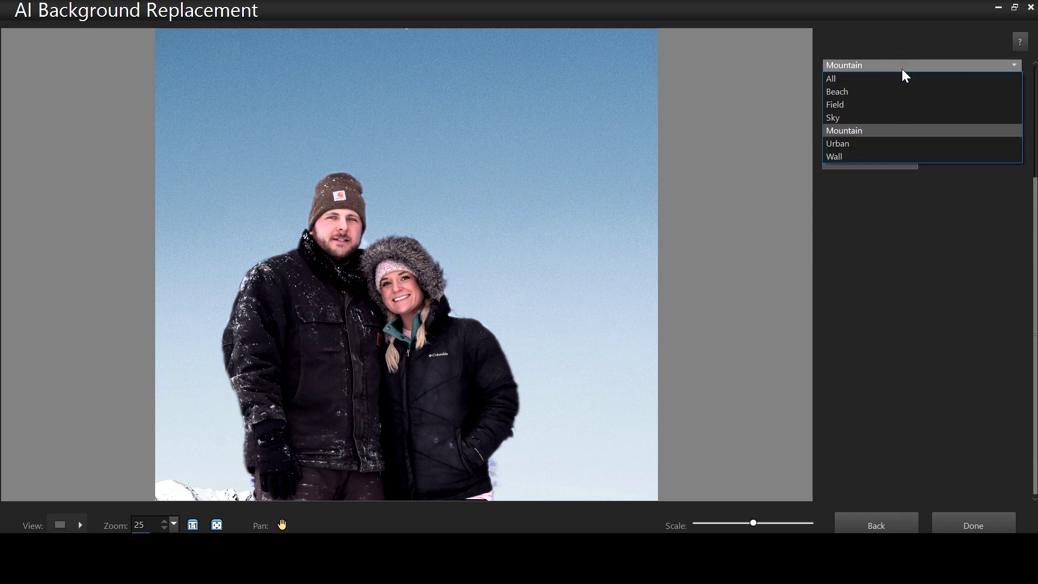
{"action": "left_click", "coordinate": [876, 79]}
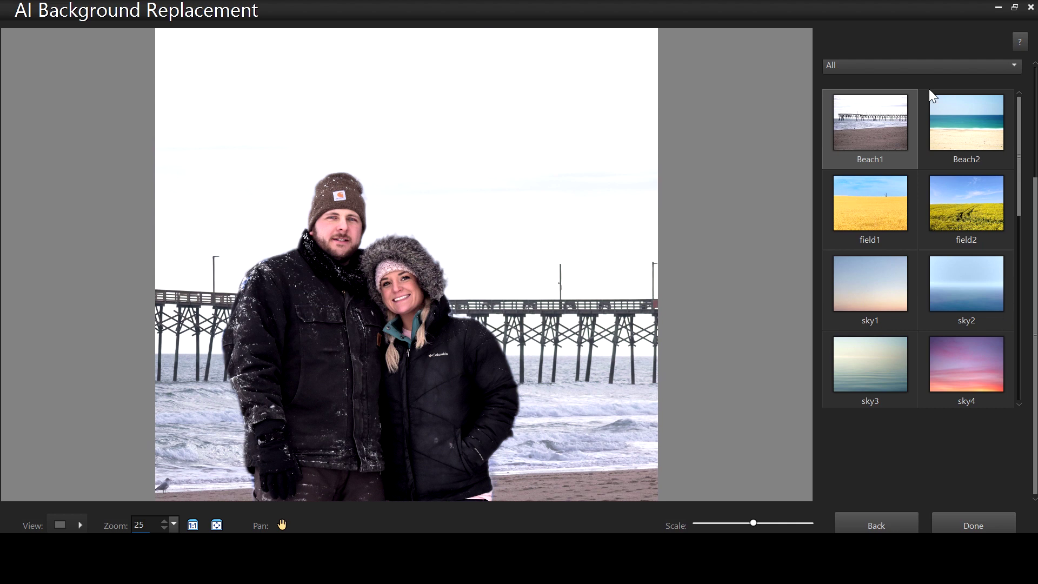
{"action": "left_click", "coordinate": [877, 67]}
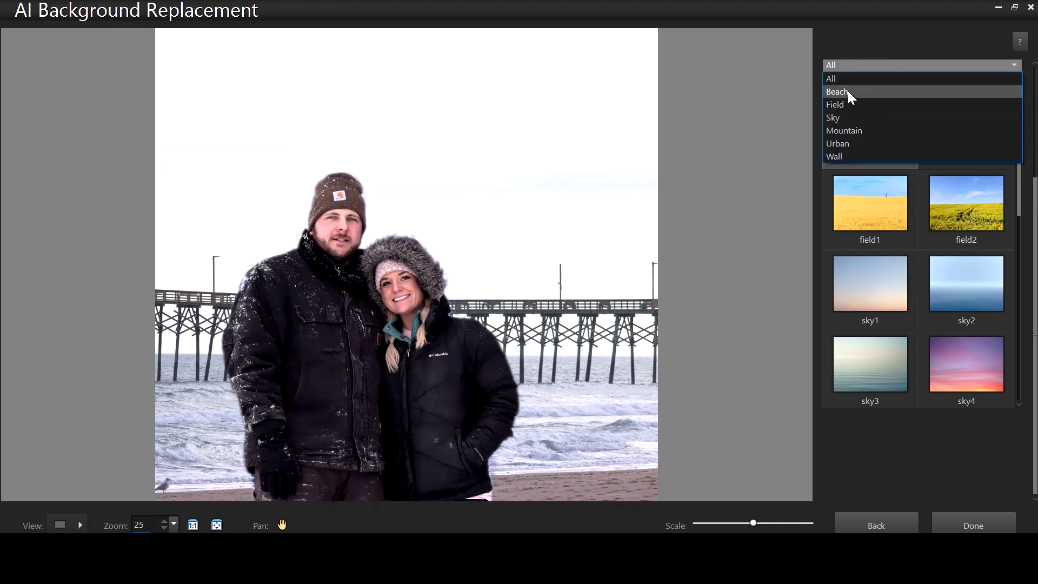
{"action": "left_click", "coordinate": [857, 133]}
{"action": "left_click", "coordinate": [856, 134]}
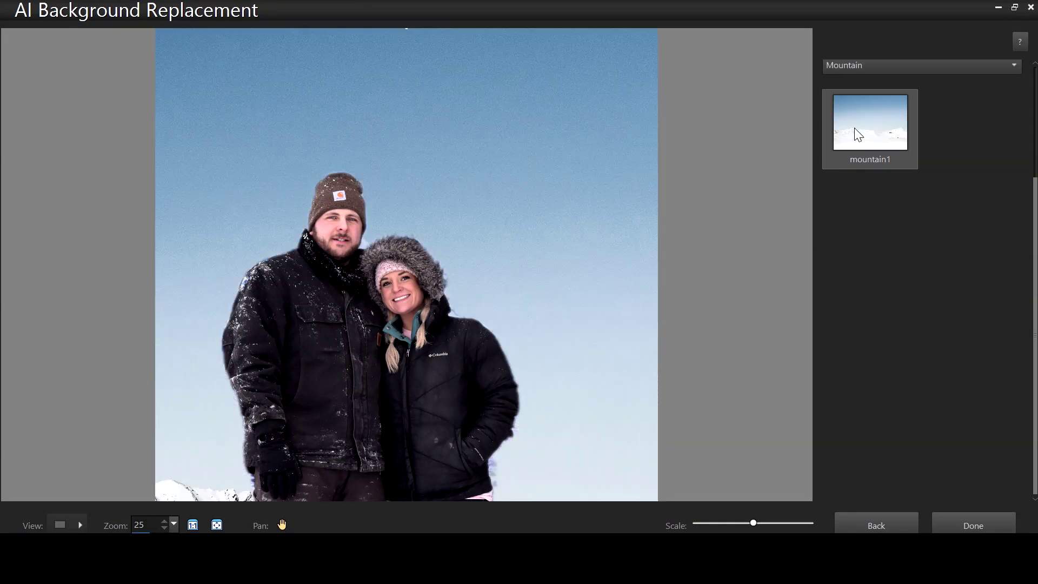
{"action": "left_click", "coordinate": [976, 526]}
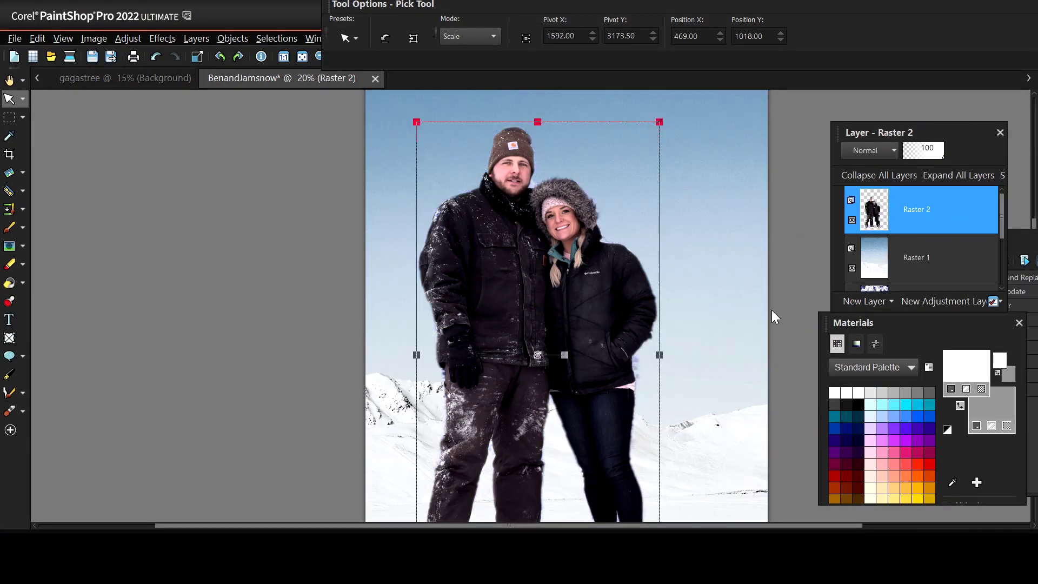
Keep Raster 2 active and set the Eraser tool to size 57.
{"action": "scroll", "coordinate": [772, 311], "scroll_direction": "up", "scroll_amount": 1}
{"action": "scroll", "coordinate": [763, 315], "scroll_direction": "up", "scroll_amount": 1}
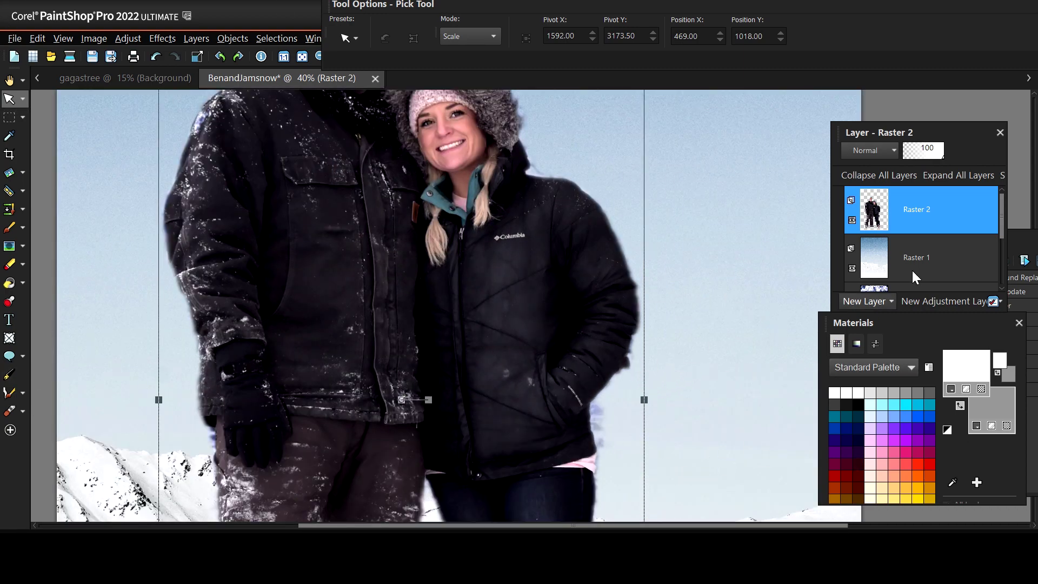
{"action": "mouse_move", "coordinate": [867, 206]}
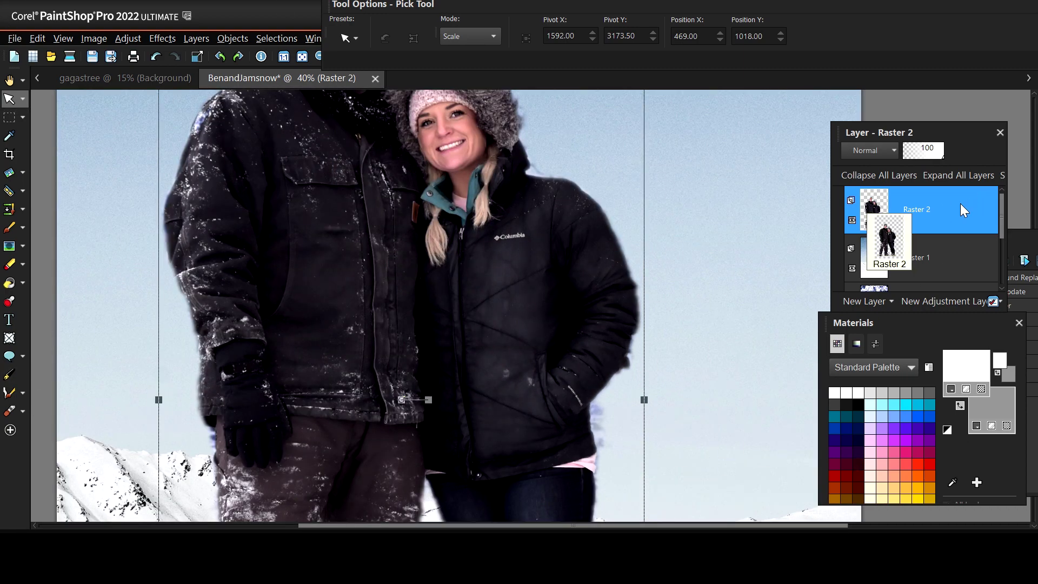
{"action": "double_click", "coordinate": [961, 205]}
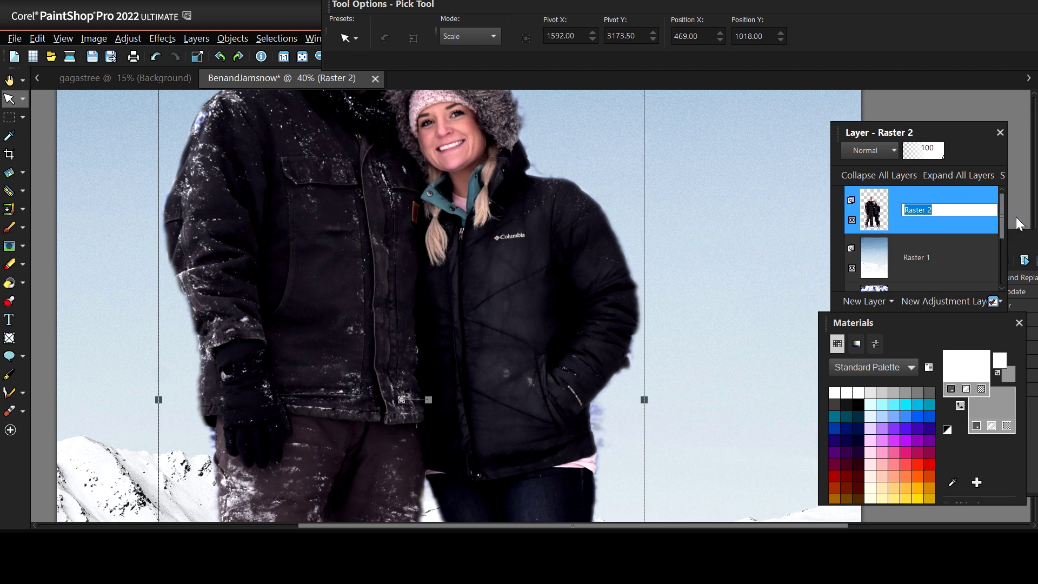
{"action": "left_click", "coordinate": [964, 225]}
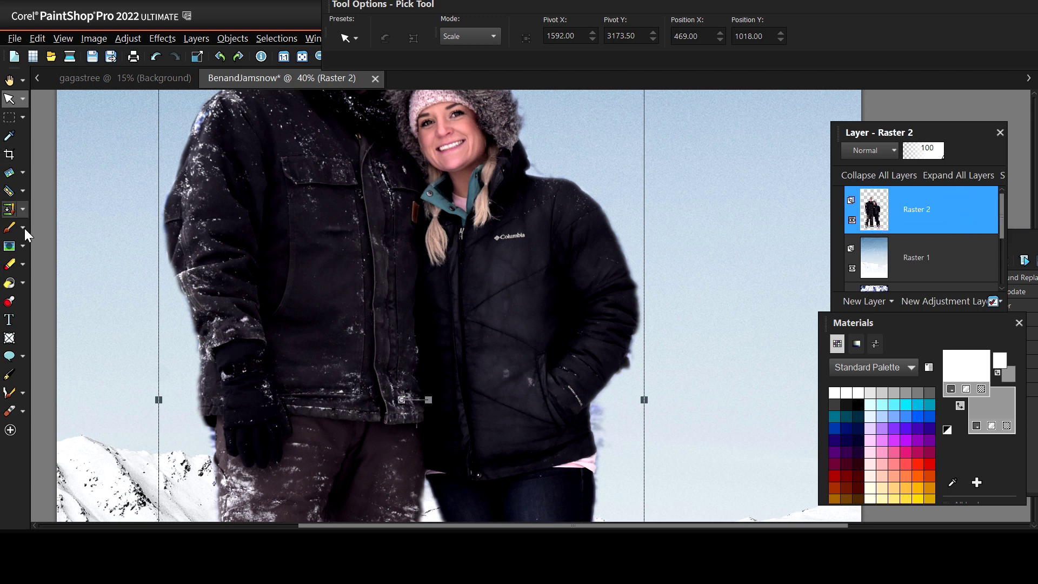
{"action": "left_click", "coordinate": [23, 265]}
{"action": "left_click", "coordinate": [67, 264]}
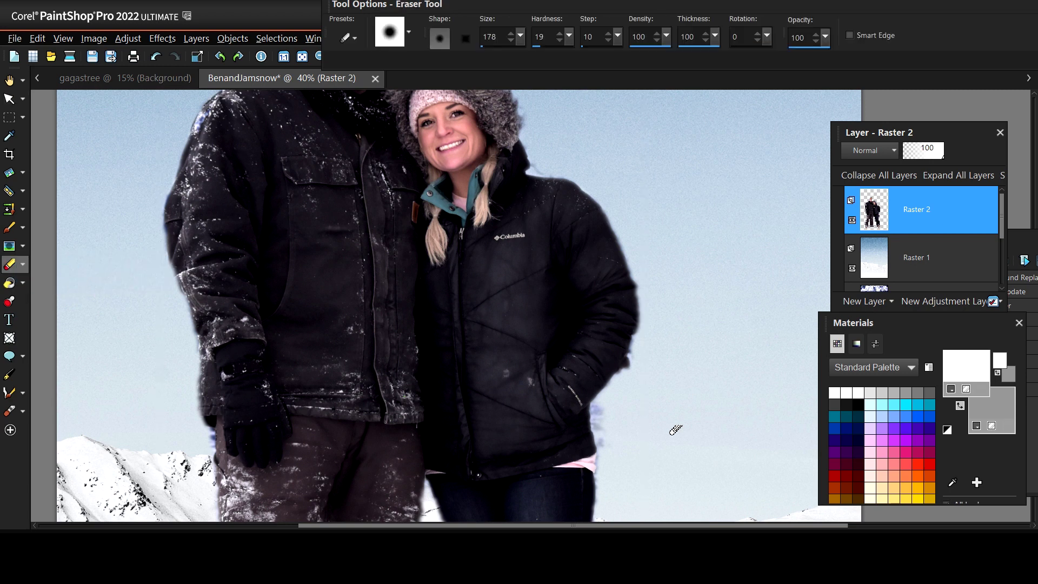
{"action": "left_click", "coordinate": [519, 35]}
{"action": "left_click", "coordinate": [511, 54]}
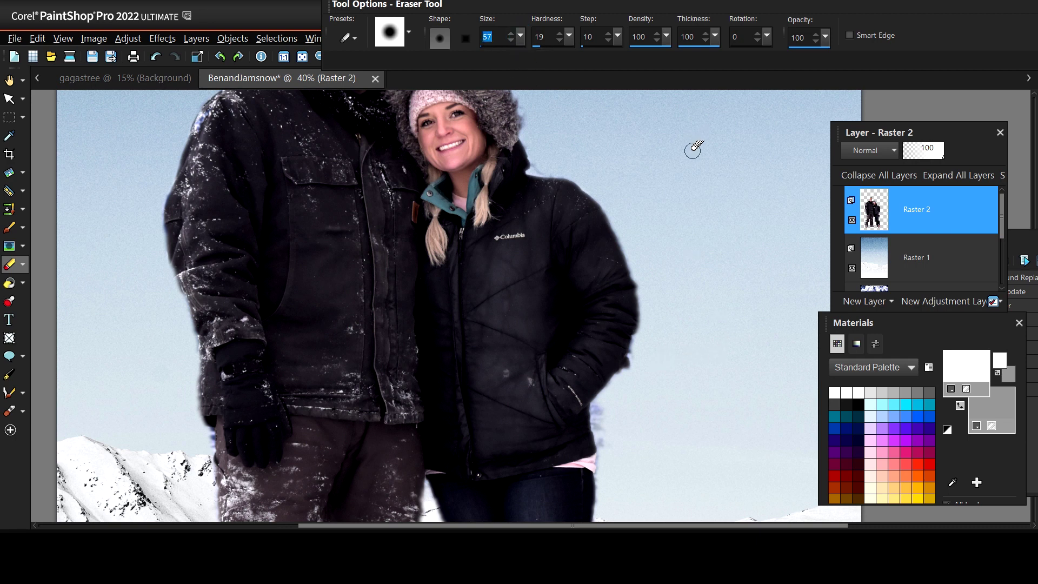
{"action": "left_click", "coordinate": [637, 353]}
Erase the dark fringe along the jacket's right edge, lower jacket, glove and sleeve.
{"action": "mouse_move", "coordinate": [637, 353]}
{"action": "left_mouse_down"}
{"action": "mouse_move", "coordinate": [599, 403]}
{"action": "mouse_move", "coordinate": [604, 445]}
{"action": "mouse_move", "coordinate": [595, 413]}
{"action": "mouse_move", "coordinate": [601, 448]}
{"action": "mouse_move", "coordinate": [598, 411]}
{"action": "mouse_move", "coordinate": [604, 432]}
{"action": "left_mouse_up"}
{"action": "left_click_drag", "start_coordinate": [252, 447], "coordinate": [210, 433]}
{"action": "left_click_drag", "start_coordinate": [187, 334], "coordinate": [195, 352]}
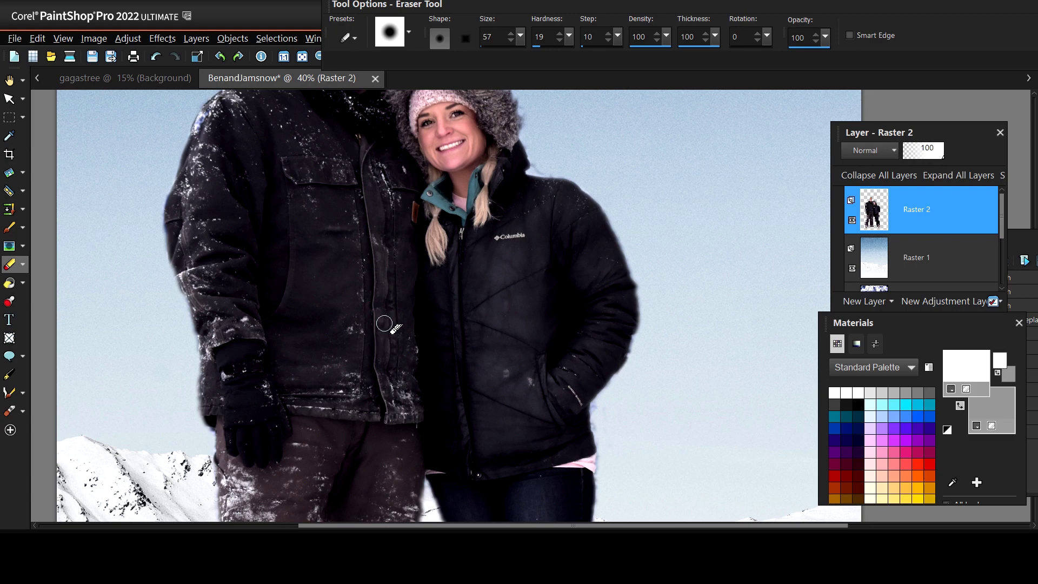
{"action": "scroll", "coordinate": [649, 281], "scroll_direction": "down", "scroll_amount": 2}
{"action": "scroll", "coordinate": [648, 281], "scroll_direction": "down", "scroll_amount": 3}
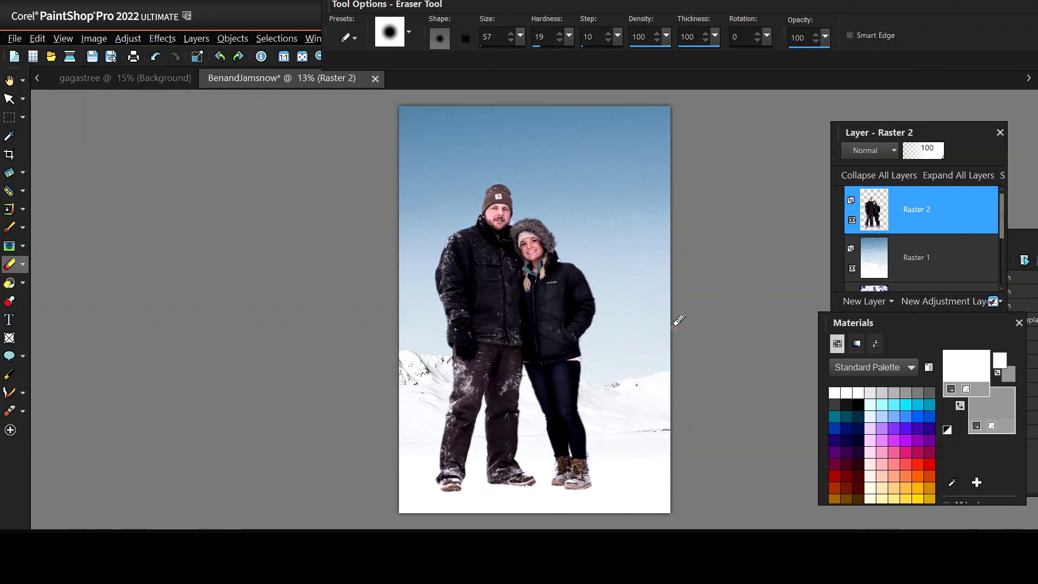
On Raster 1, apply a Depth of Field blur of 10 with the inverted area over the mountains.
{"action": "left_click", "coordinate": [861, 254]}
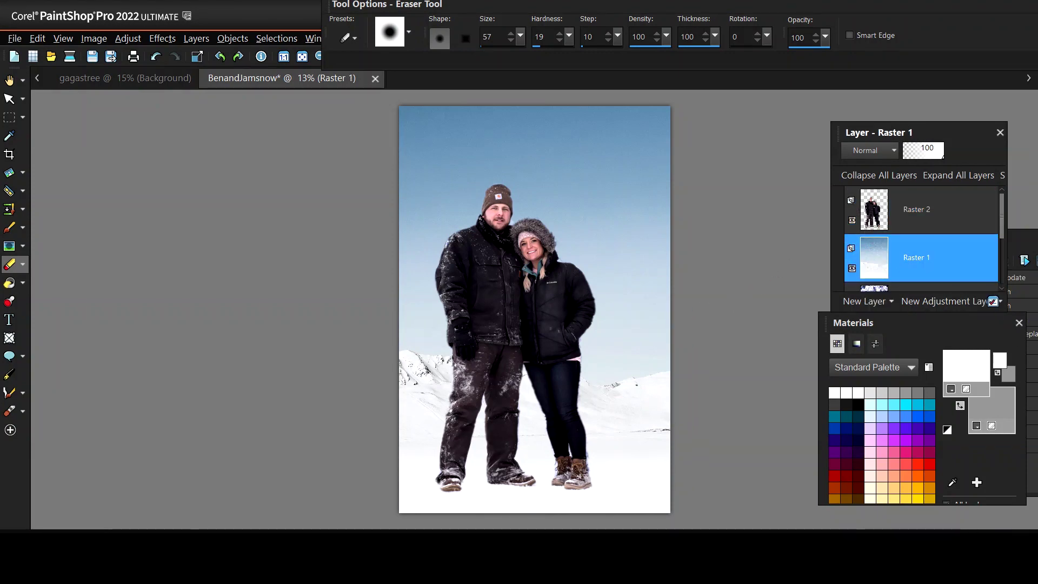
{"action": "left_click", "coordinate": [162, 39]}
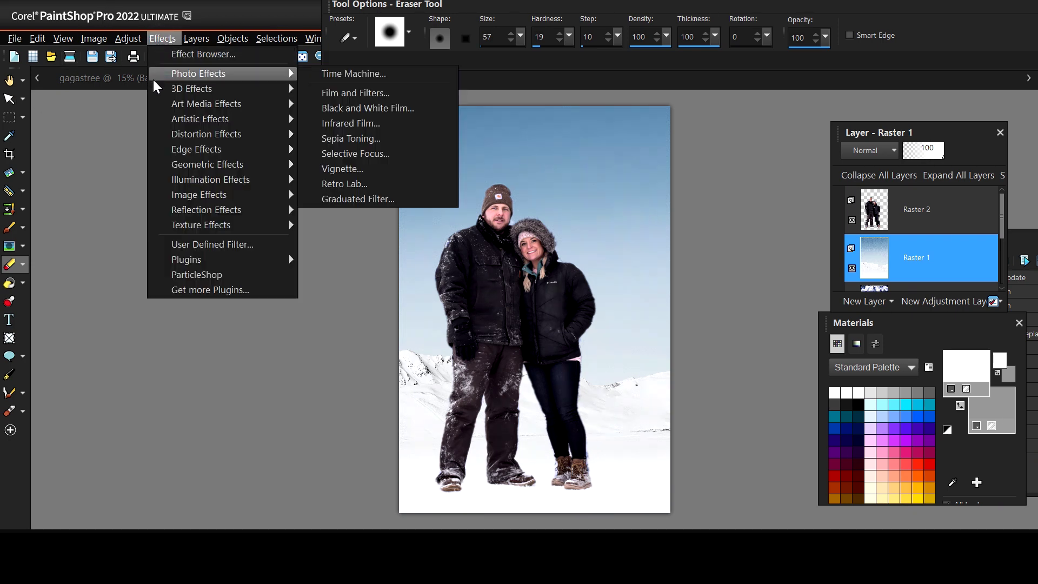
{"action": "mouse_move", "coordinate": [154, 83]}
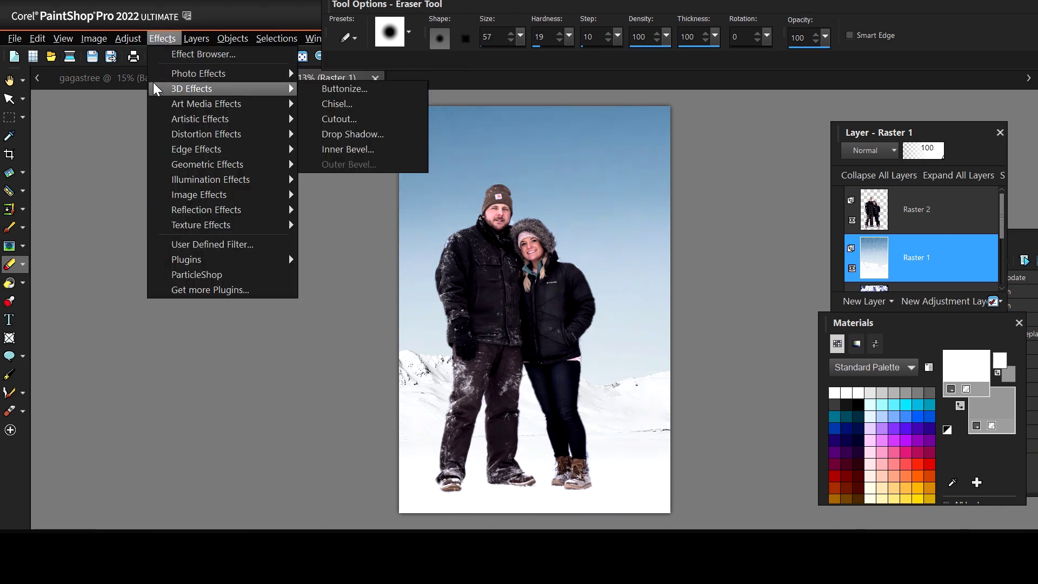
{"action": "mouse_move", "coordinate": [128, 35]}
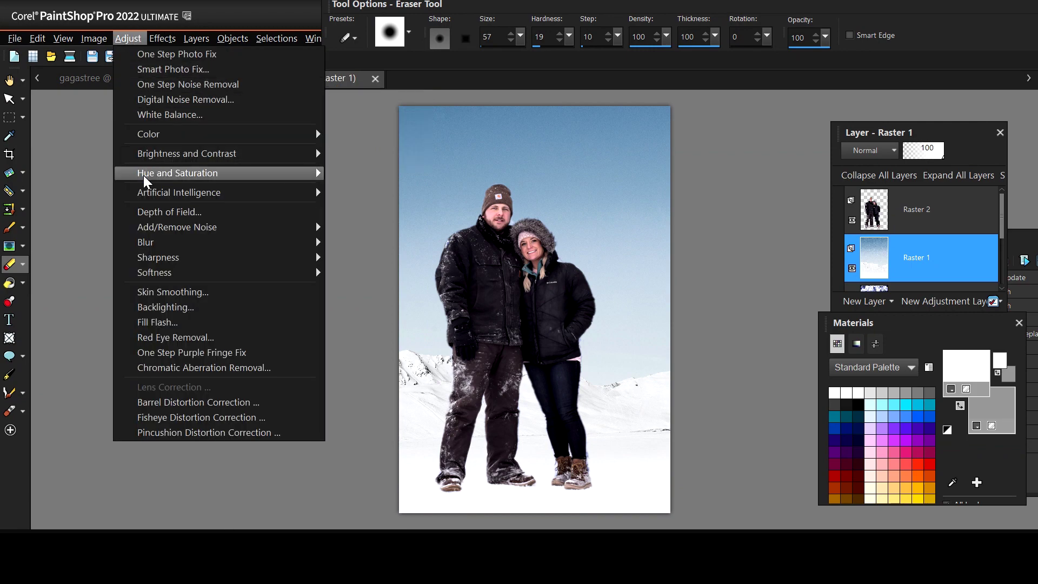
{"action": "mouse_move", "coordinate": [182, 242]}
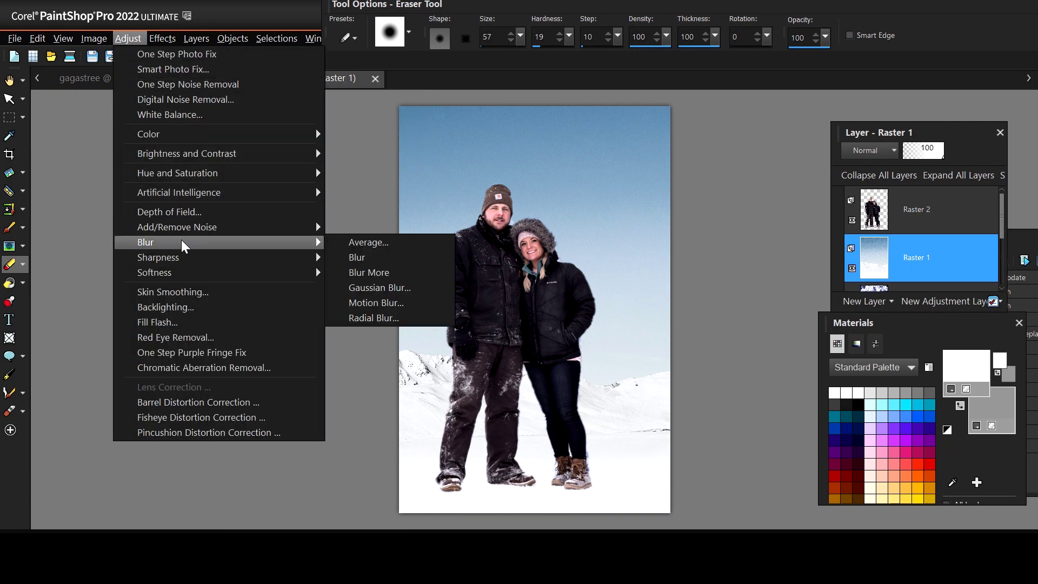
{"action": "left_click", "coordinate": [186, 212]}
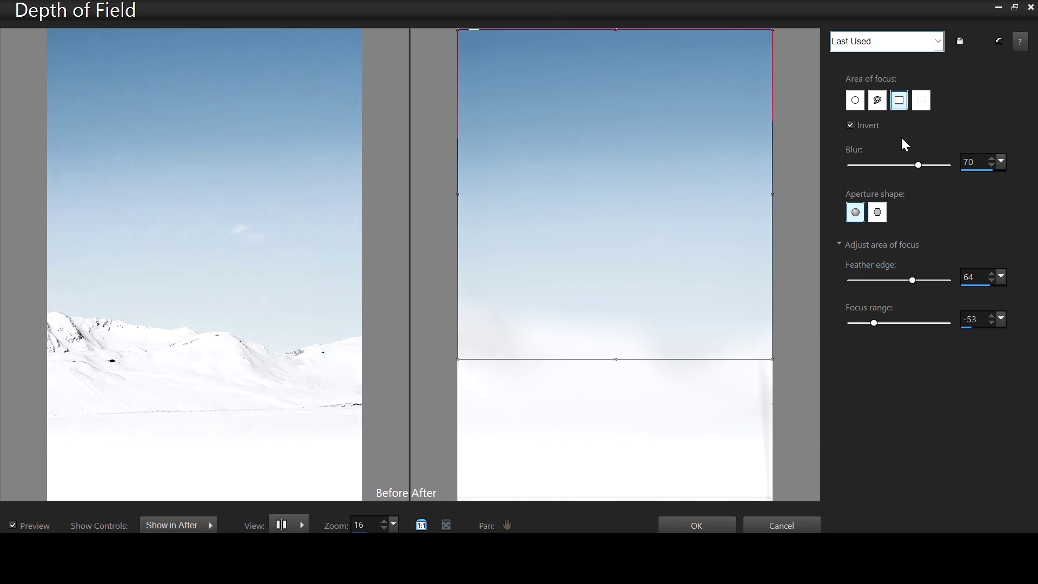
{"action": "left_click_drag", "start_coordinate": [895, 164], "coordinate": [866, 167]}
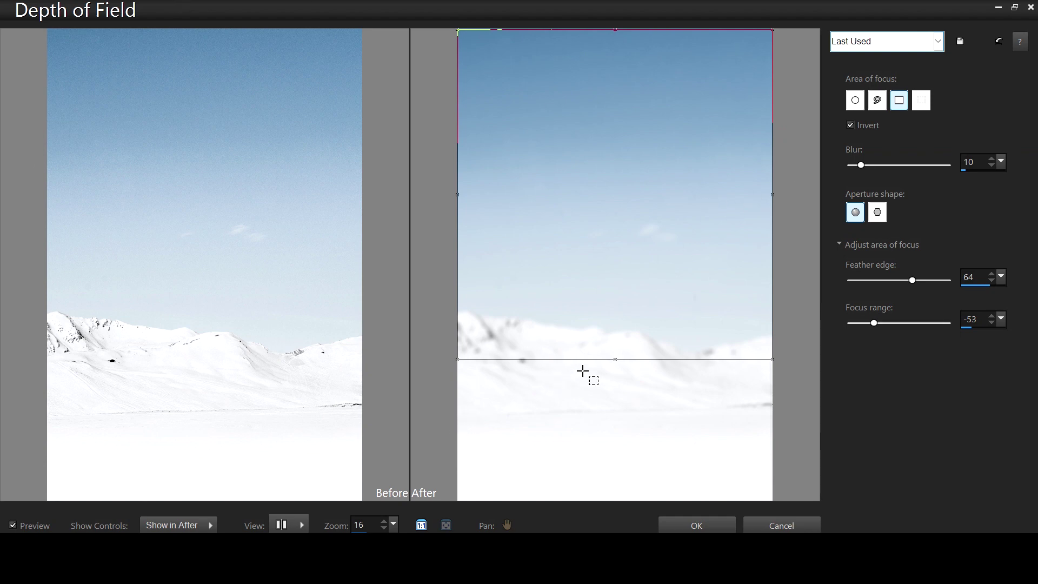
{"action": "left_click_drag", "start_coordinate": [617, 359], "coordinate": [612, 405]}
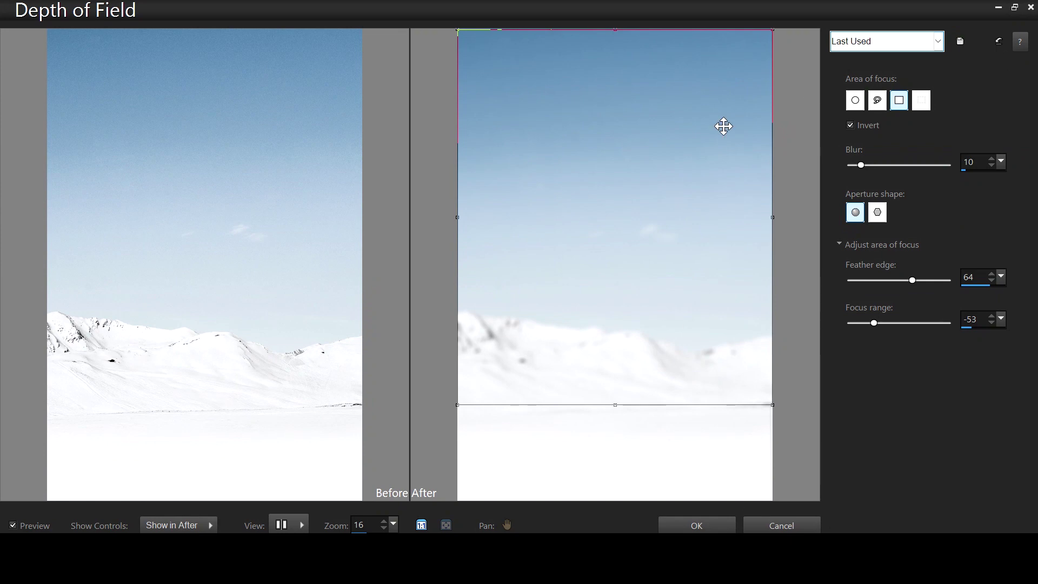
{"action": "left_click", "coordinate": [851, 125]}
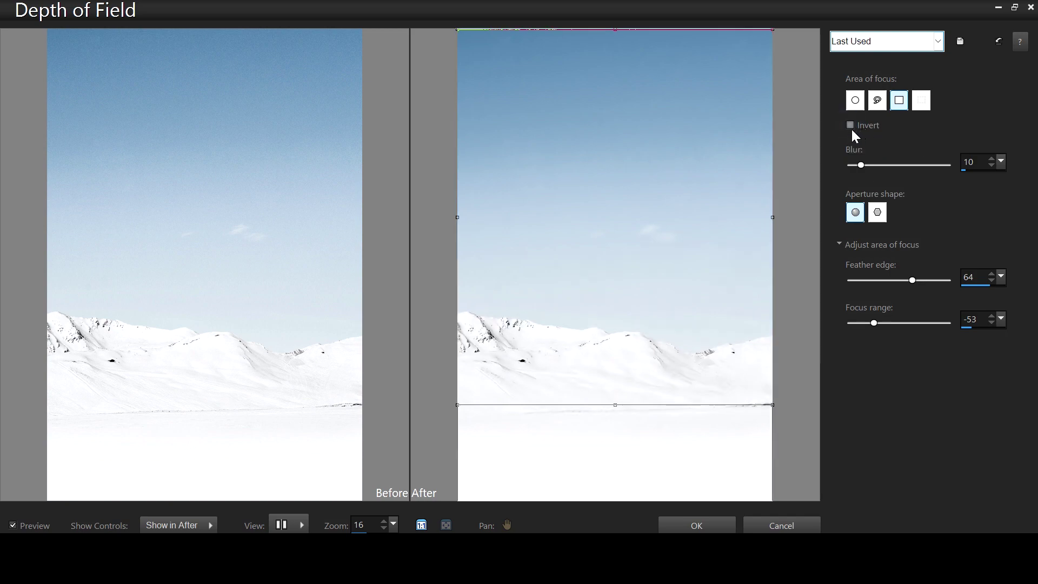
{"action": "left_click", "coordinate": [851, 125]}
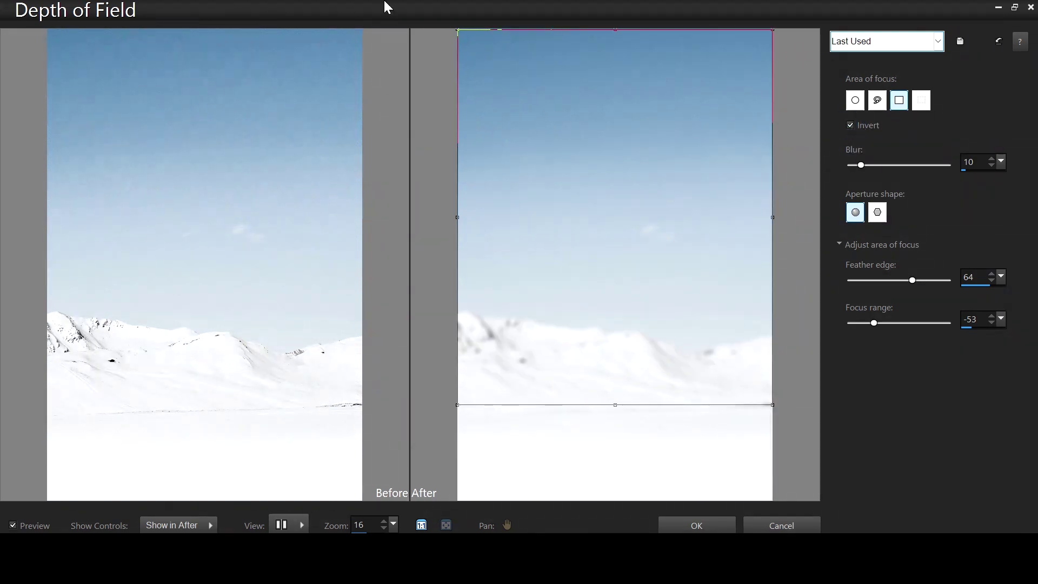
{"action": "left_click", "coordinate": [712, 524]}
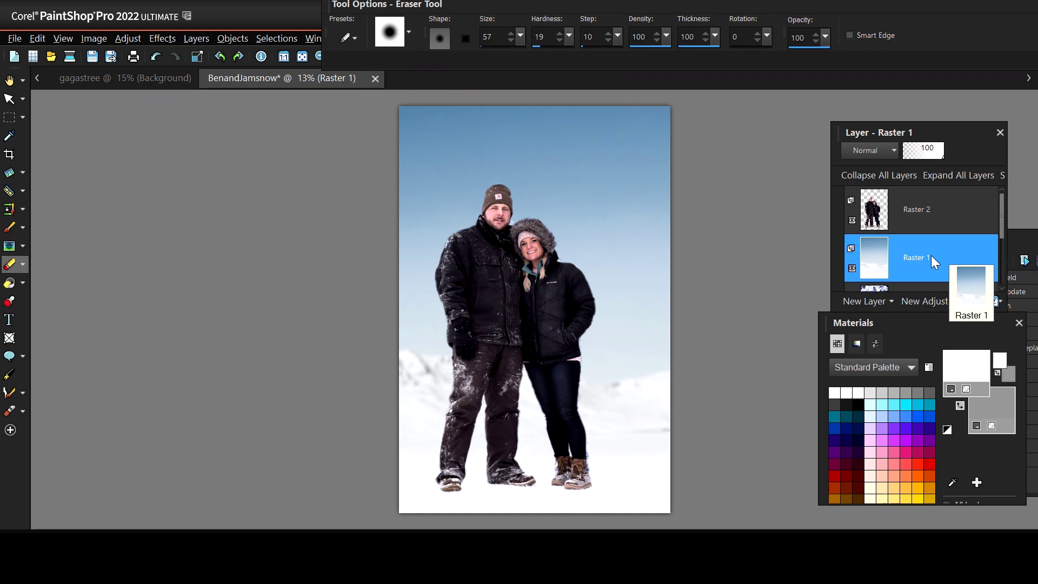
{"action": "scroll", "coordinate": [761, 244], "scroll_direction": "up", "scroll_amount": 2}
{"action": "scroll", "coordinate": [761, 243], "scroll_direction": "up", "scroll_amount": 3}
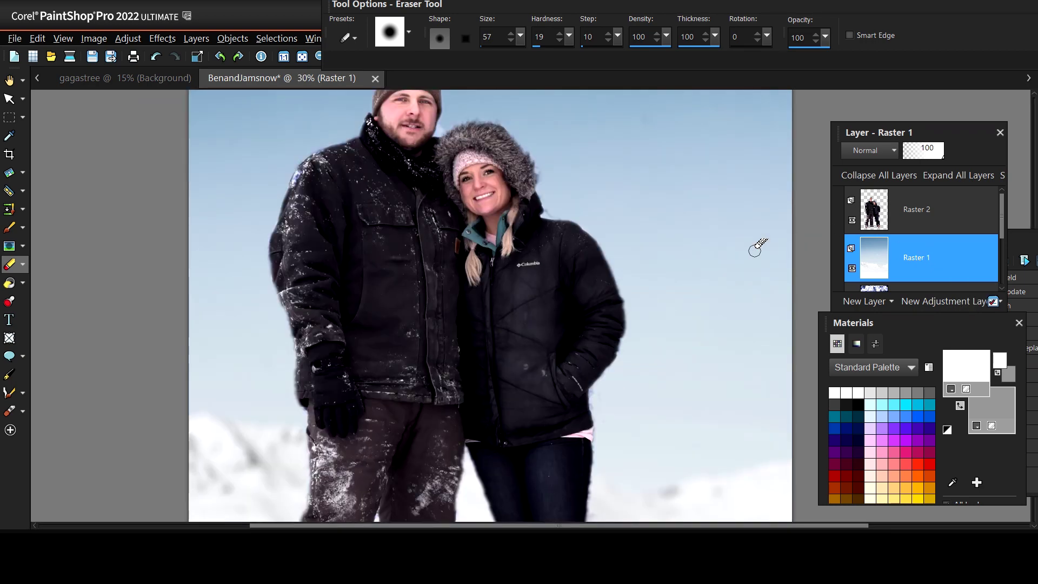
{"action": "scroll", "coordinate": [761, 243], "scroll_direction": "down", "scroll_amount": 2}
{"action": "scroll", "coordinate": [761, 244], "scroll_direction": "down", "scroll_amount": 1}
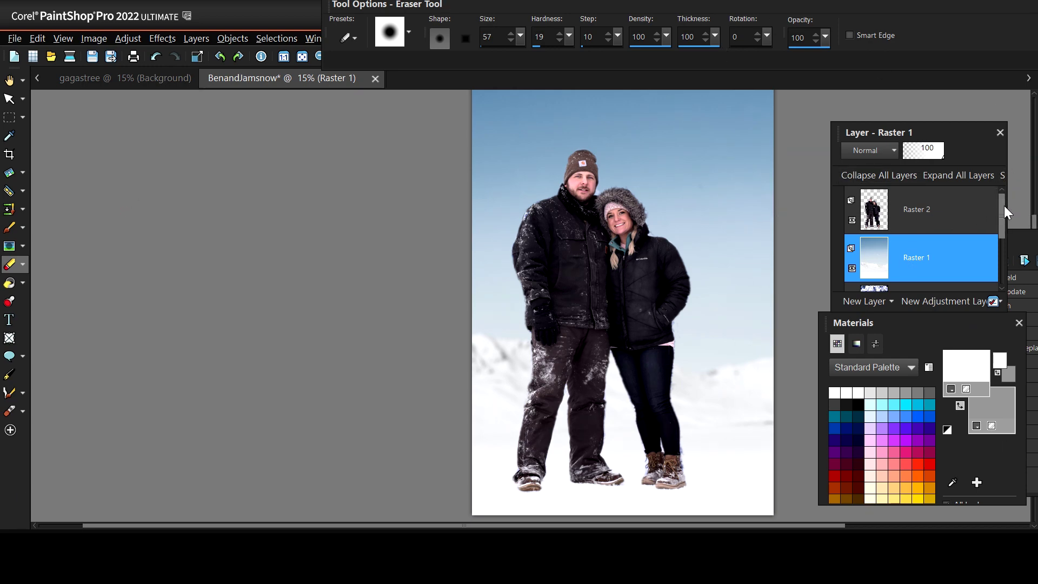
{"action": "left_click_drag", "start_coordinate": [1004, 205], "coordinate": [998, 256]}
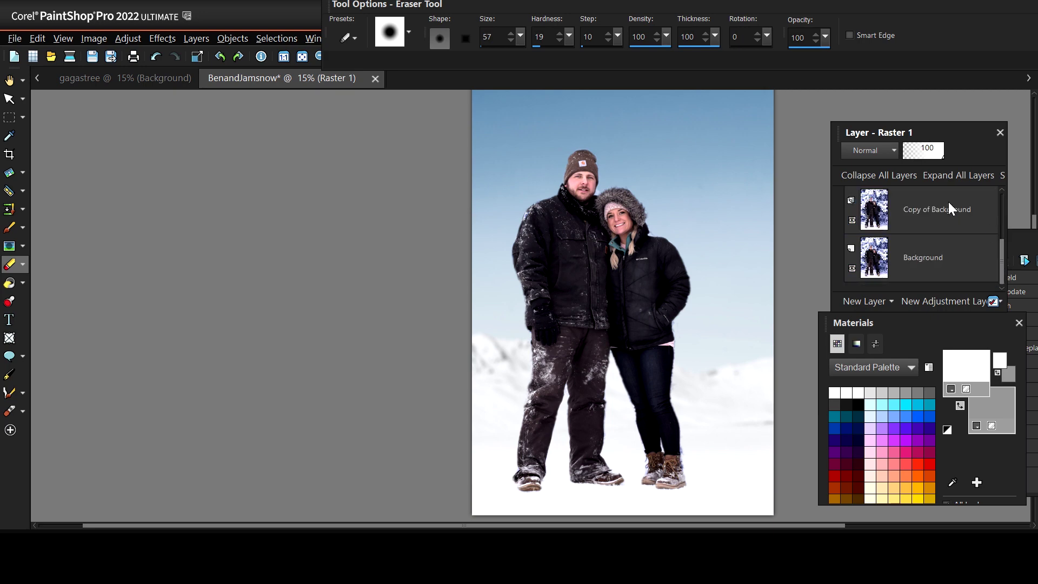
Move the Copy of Background layer above Raster 2 to the top of the stack.
{"action": "left_click", "coordinate": [880, 217]}
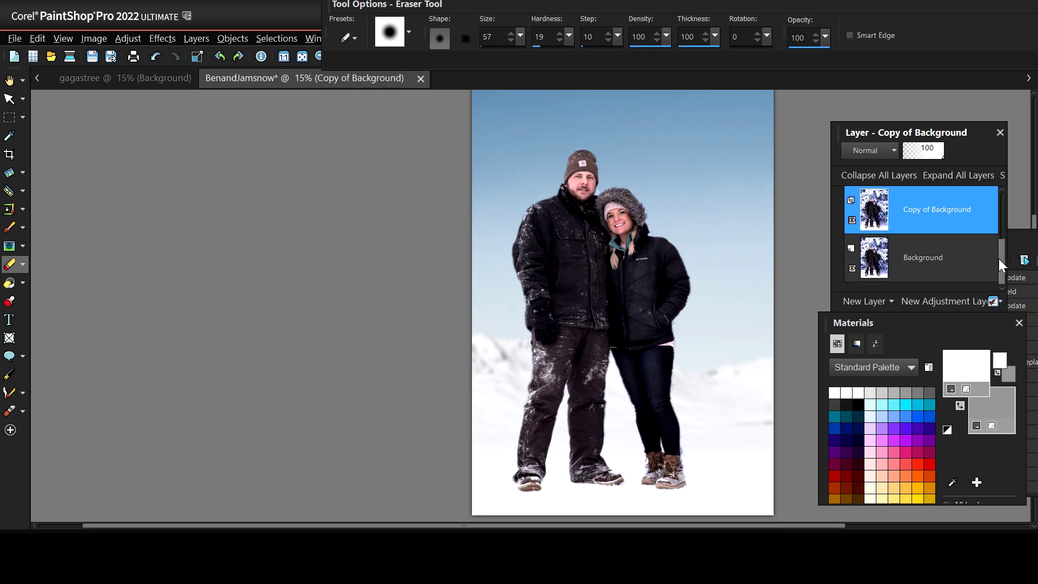
{"action": "mouse_move", "coordinate": [914, 207]}
{"action": "left_mouse_down"}
{"action": "mouse_move", "coordinate": [930, 228]}
{"action": "mouse_move", "coordinate": [926, 195]}
{"action": "mouse_move", "coordinate": [875, 204]}
{"action": "mouse_move", "coordinate": [918, 209]}
{"action": "left_mouse_up"}
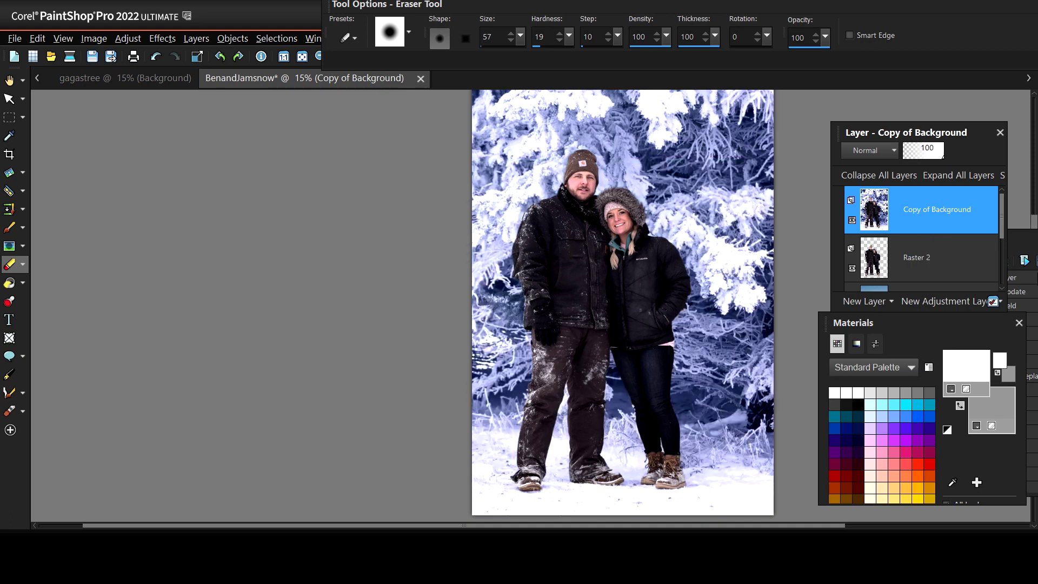
{"action": "scroll", "coordinate": [696, 401], "scroll_direction": "up", "scroll_amount": 2}
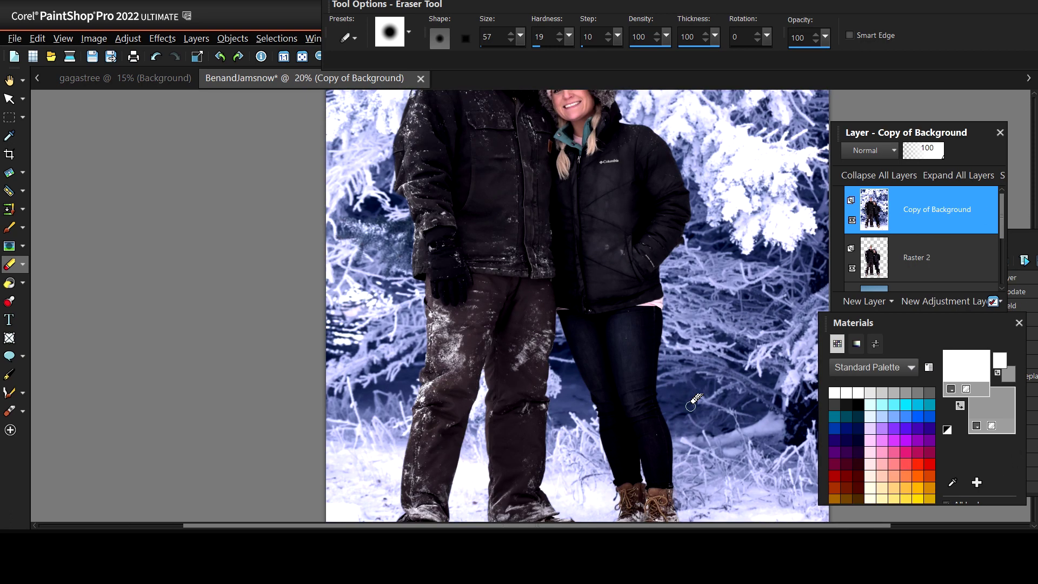
{"action": "scroll", "coordinate": [690, 405], "scroll_direction": "down", "scroll_amount": 1}
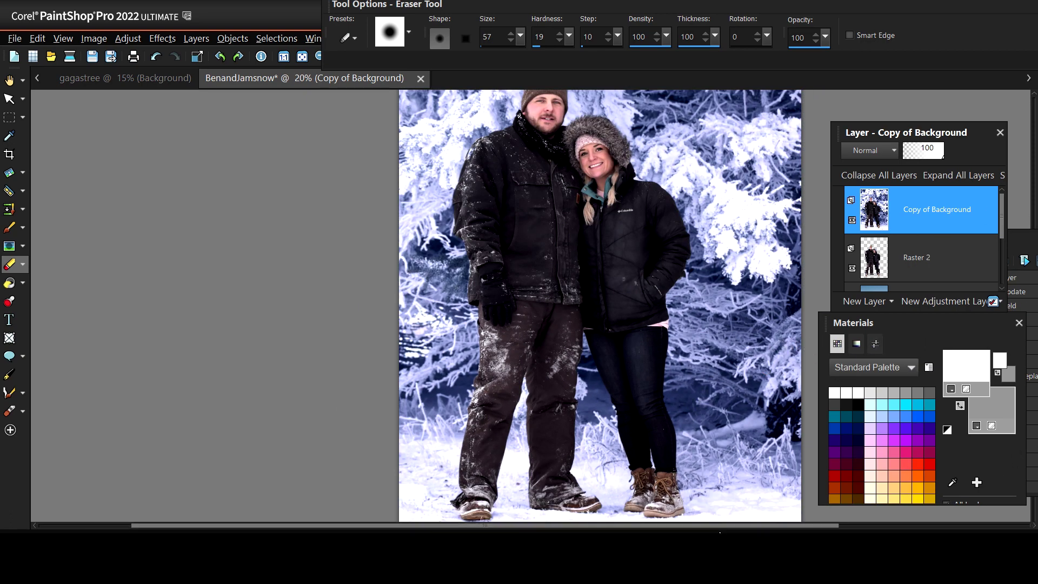
{"action": "left_click_drag", "start_coordinate": [726, 530], "coordinate": [804, 528]}
{"action": "scroll", "coordinate": [529, 290], "scroll_direction": "down", "scroll_amount": 1}
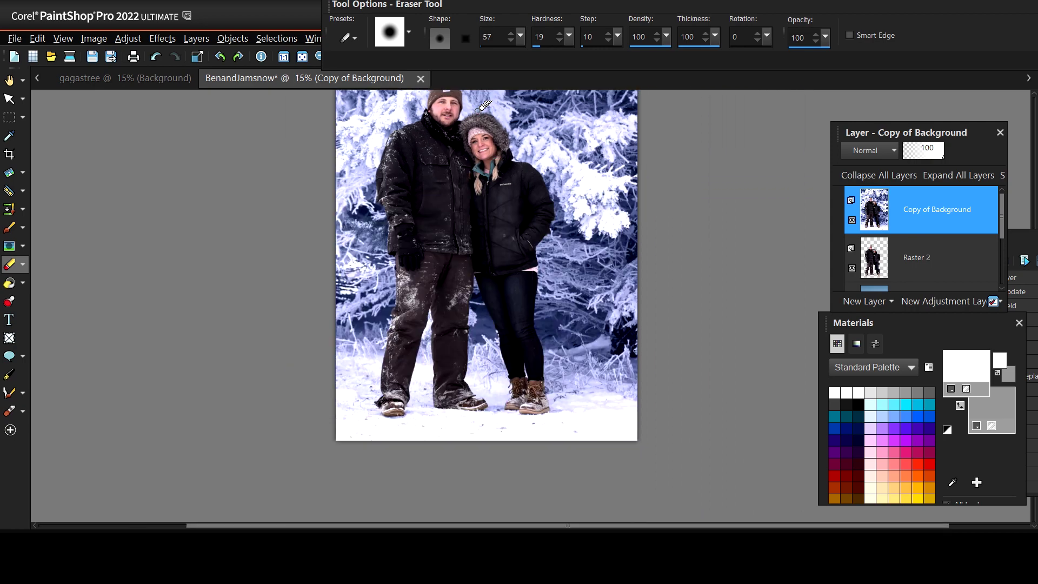
{"action": "scroll", "coordinate": [557, 160], "scroll_direction": "up", "scroll_amount": 1}
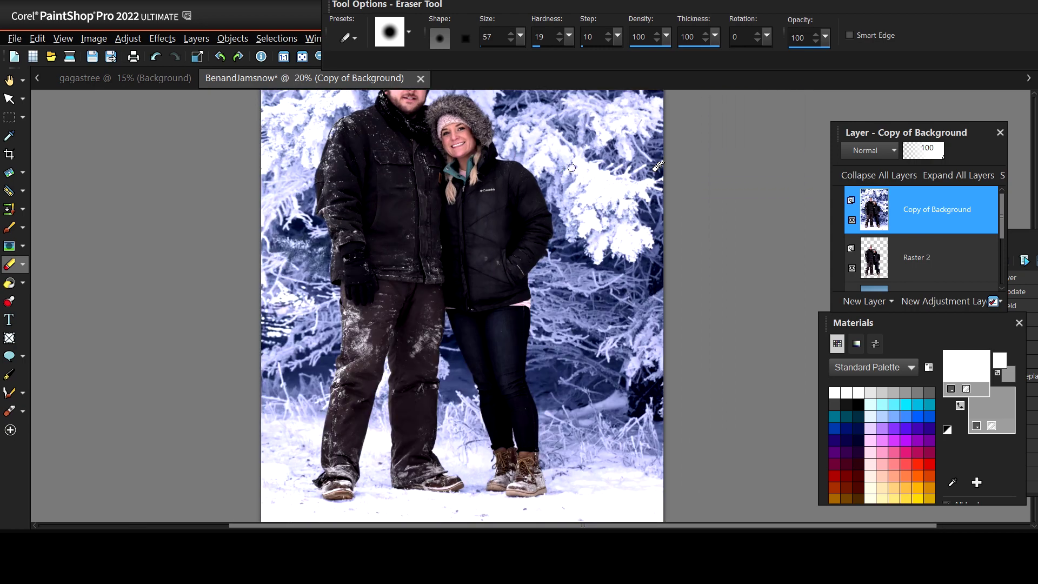
Show the History palette and dock it beside the canvas.
{"action": "left_click", "coordinate": [1025, 231]}
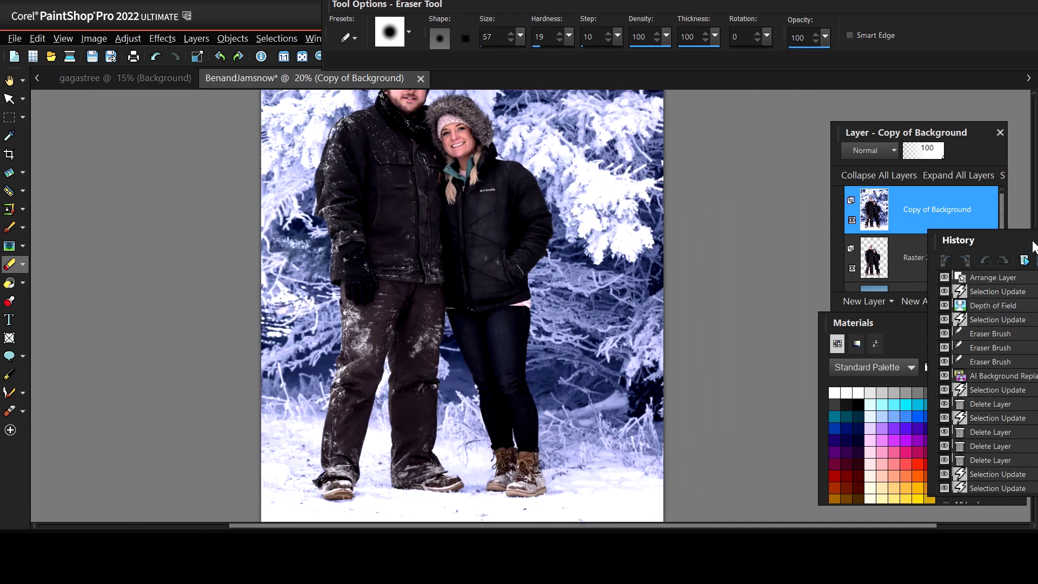
{"action": "left_click_drag", "start_coordinate": [1024, 232], "coordinate": [881, 212]}
{"action": "left_click_drag", "start_coordinate": [1036, 300], "coordinate": [1029, 255]}
{"action": "scroll", "coordinate": [357, 311], "scroll_direction": "down", "scroll_amount": 2}
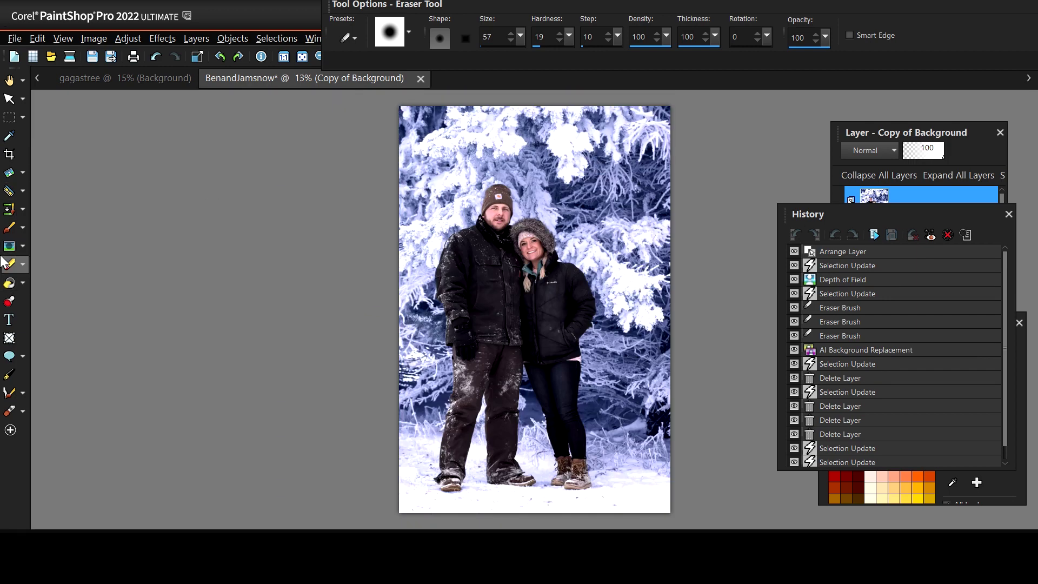
{"action": "left_click", "coordinate": [22, 209]}
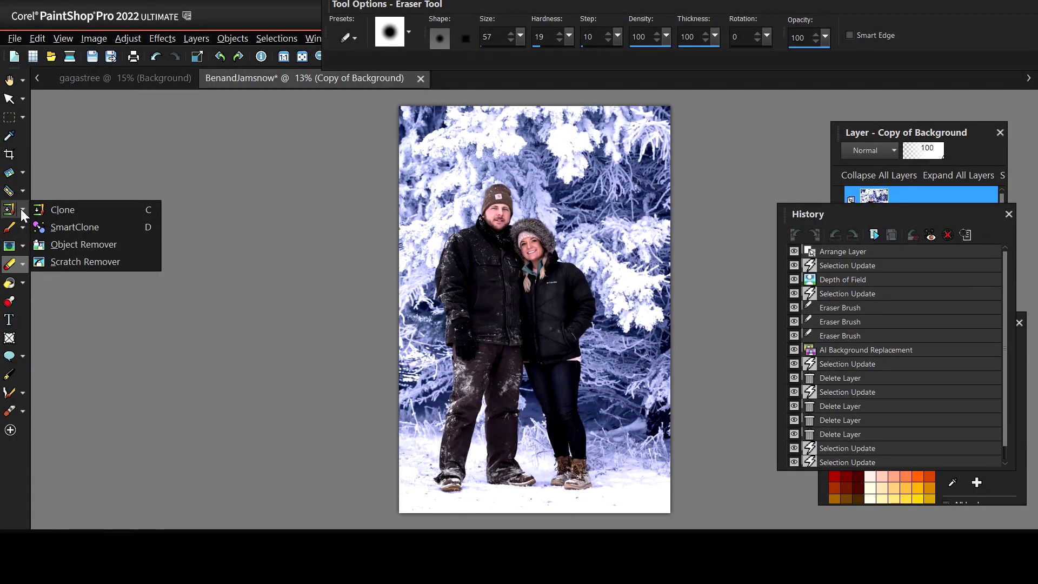
With Object Remover, trace an outline around the couple from the man's hat down past the boots.
{"action": "left_click", "coordinate": [102, 245]}
{"action": "scroll", "coordinate": [767, 259], "scroll_direction": "up", "scroll_amount": 1}
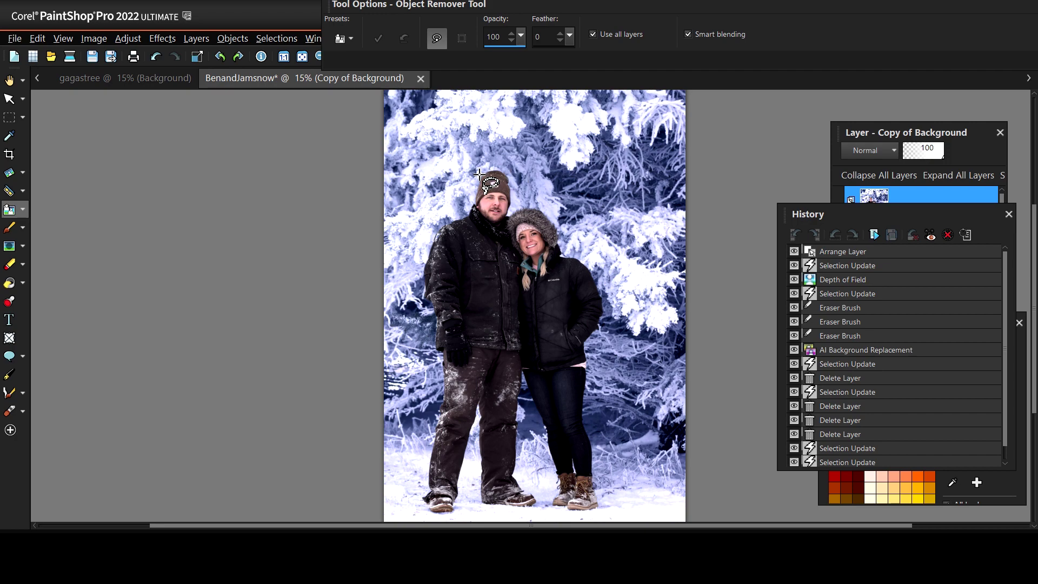
{"action": "mouse_move", "coordinate": [479, 169]}
{"action": "left_mouse_down"}
{"action": "mouse_move", "coordinate": [419, 270]}
{"action": "mouse_move", "coordinate": [427, 361]}
{"action": "mouse_move", "coordinate": [411, 489]}
{"action": "left_mouse_up"}
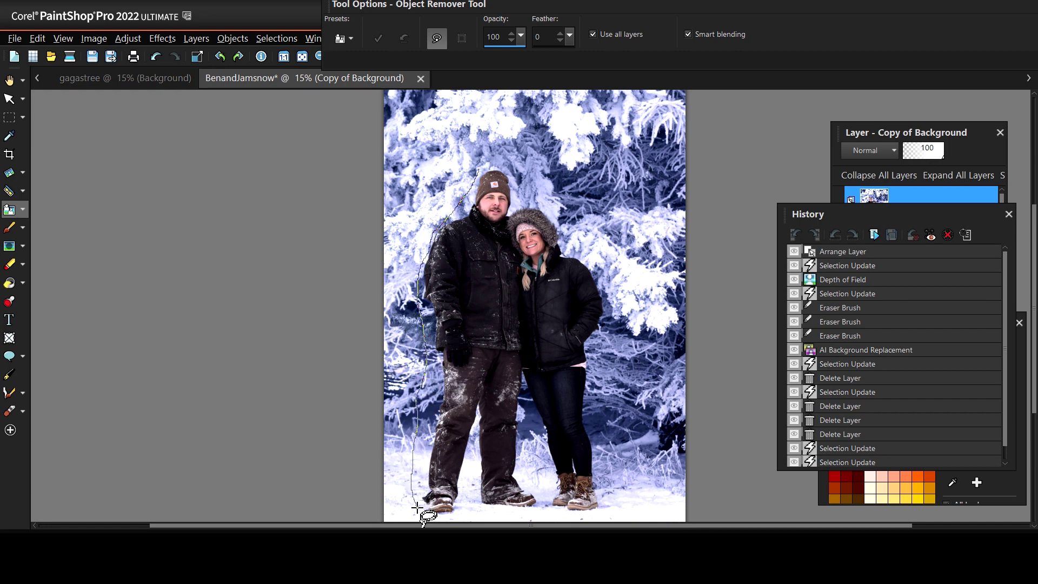
{"action": "mouse_move", "coordinate": [435, 516]}
{"action": "left_mouse_down"}
{"action": "mouse_move", "coordinate": [592, 514]}
{"action": "mouse_move", "coordinate": [609, 496]}
{"action": "mouse_move", "coordinate": [594, 435]}
{"action": "mouse_move", "coordinate": [608, 277]}
{"action": "mouse_move", "coordinate": [563, 212]}
{"action": "mouse_move", "coordinate": [514, 167]}
{"action": "mouse_move", "coordinate": [473, 175]}
{"action": "left_mouse_up"}
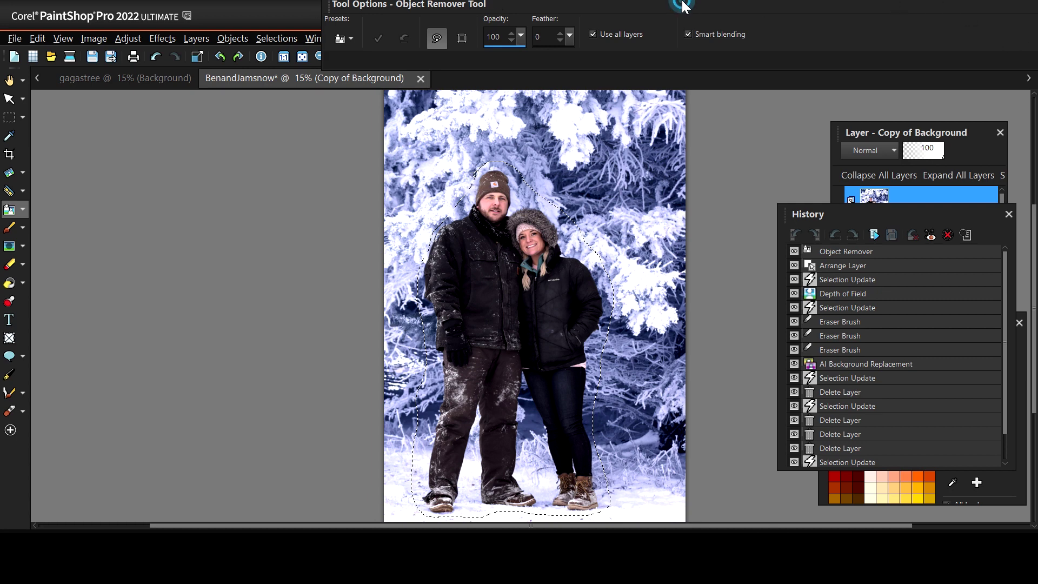
{"action": "left_click_drag", "start_coordinate": [683, 7], "coordinate": [459, 79]}
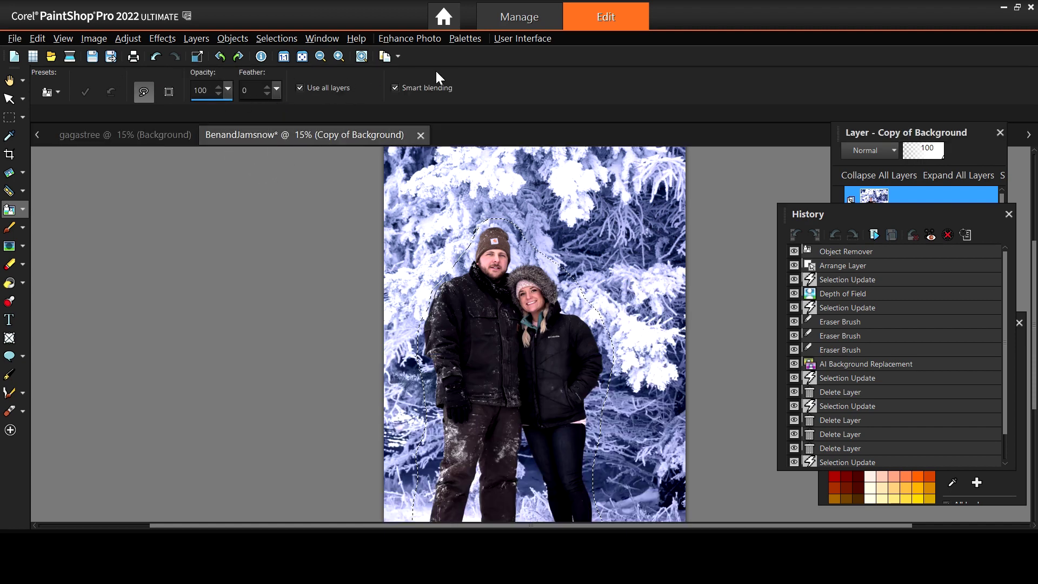
{"action": "left_click_drag", "start_coordinate": [483, 80], "coordinate": [590, 110]}
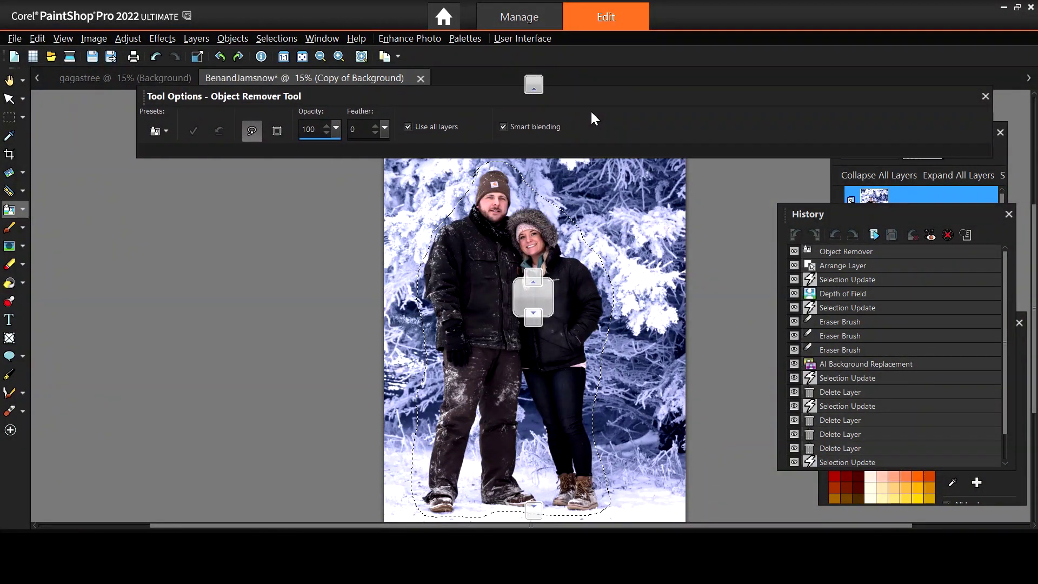
Size the source rectangle over the right-side snowy branches and fill the couple's outline with them.
{"action": "left_click", "coordinate": [276, 136]}
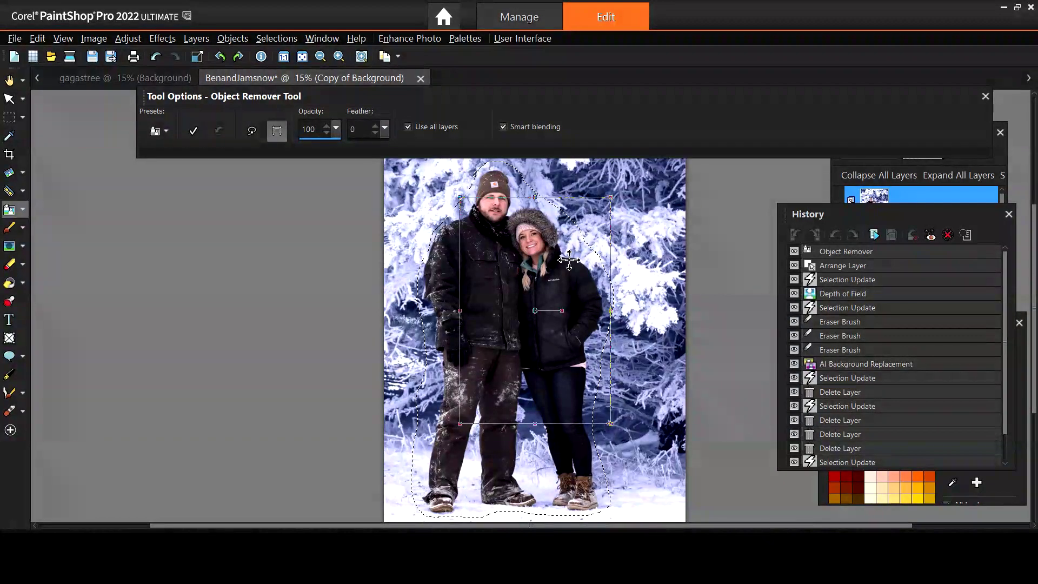
{"action": "scroll", "coordinate": [556, 313], "scroll_direction": "up", "scroll_amount": 1}
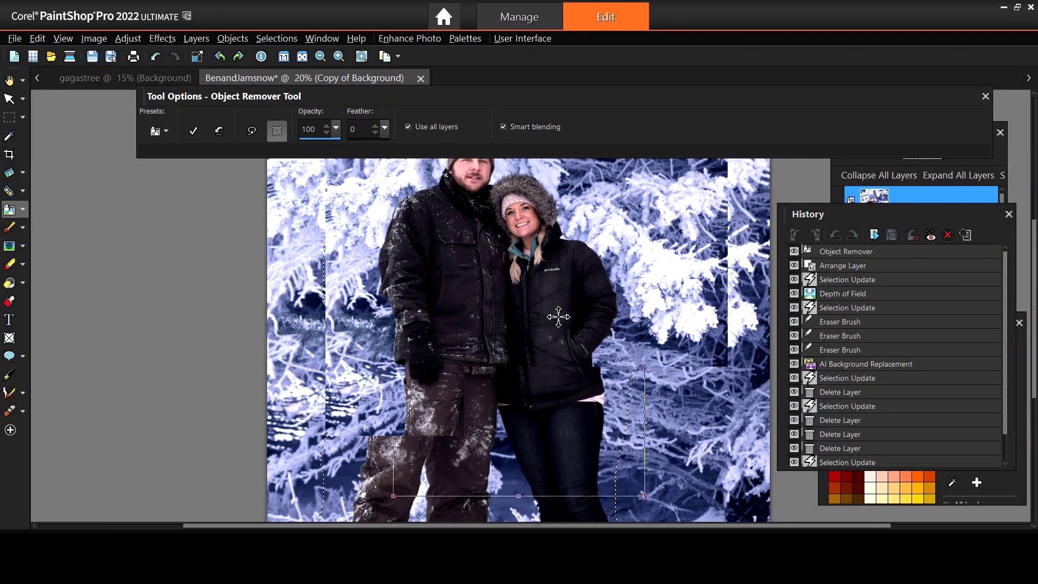
{"action": "scroll", "coordinate": [528, 324], "scroll_direction": "down", "scroll_amount": 1}
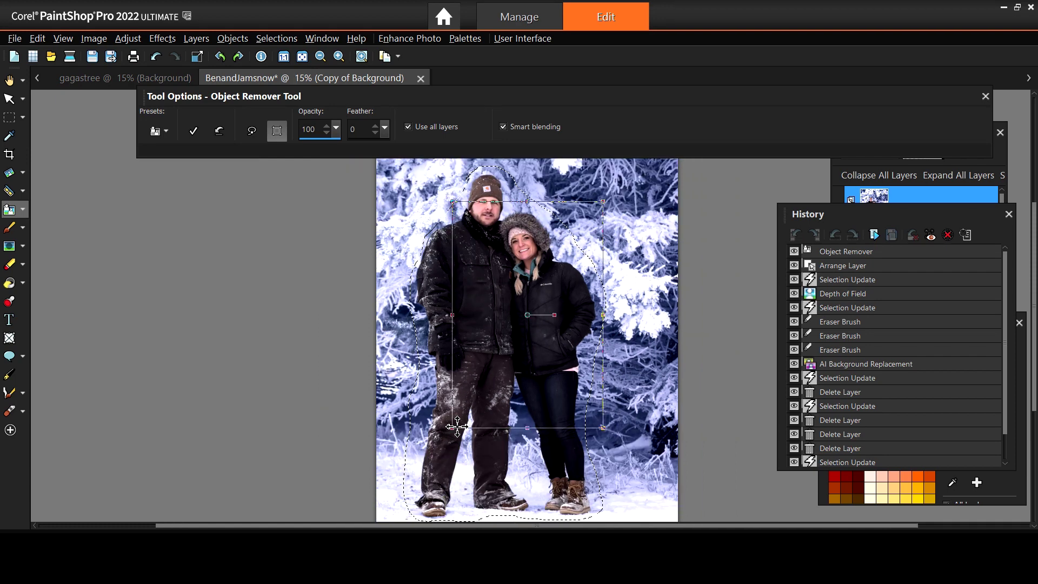
{"action": "left_click_drag", "start_coordinate": [451, 427], "coordinate": [516, 408]}
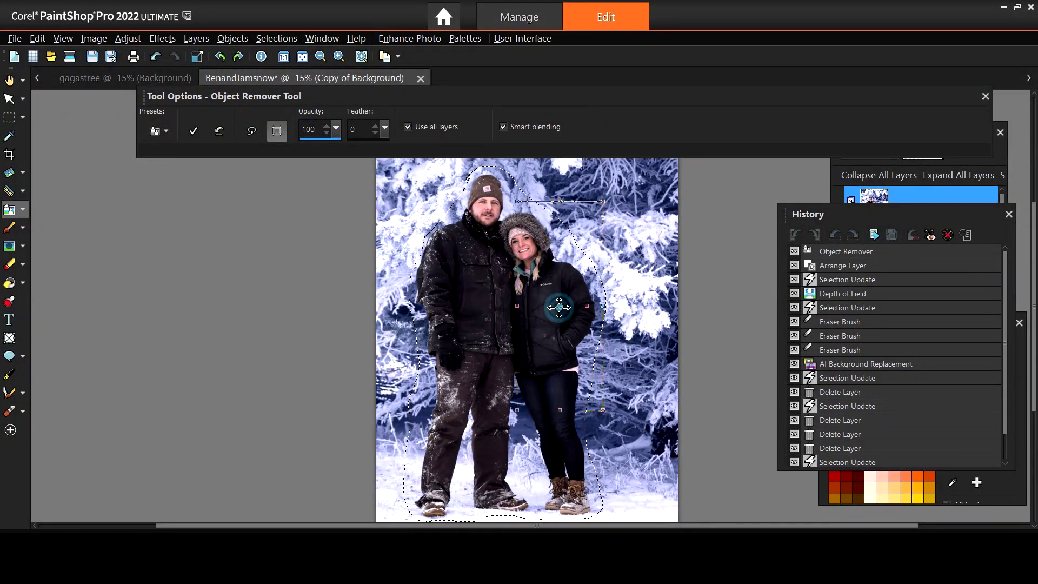
{"action": "left_click_drag", "start_coordinate": [560, 307], "coordinate": [641, 305]}
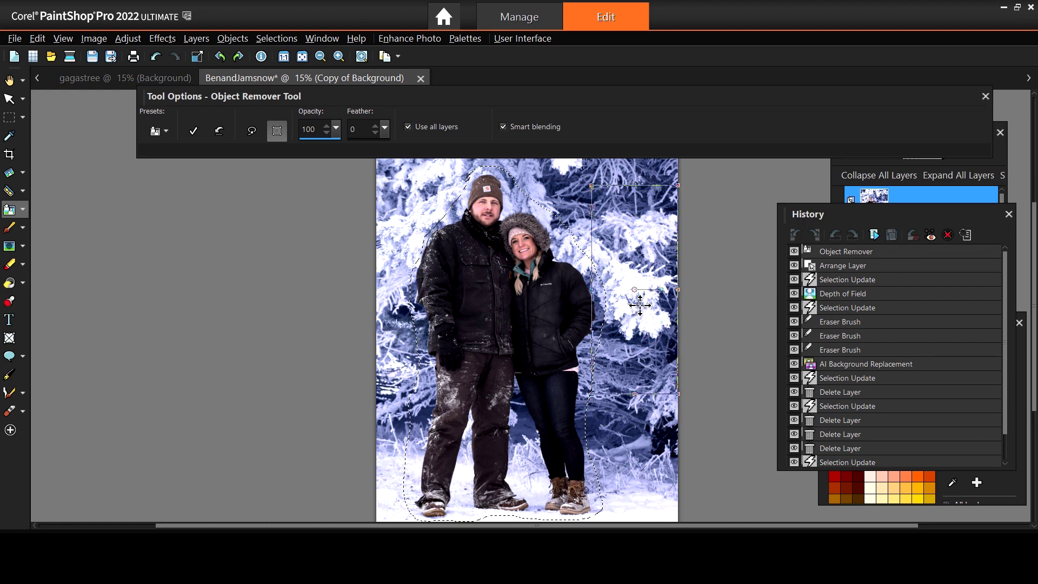
{"action": "left_click", "coordinate": [590, 288]}
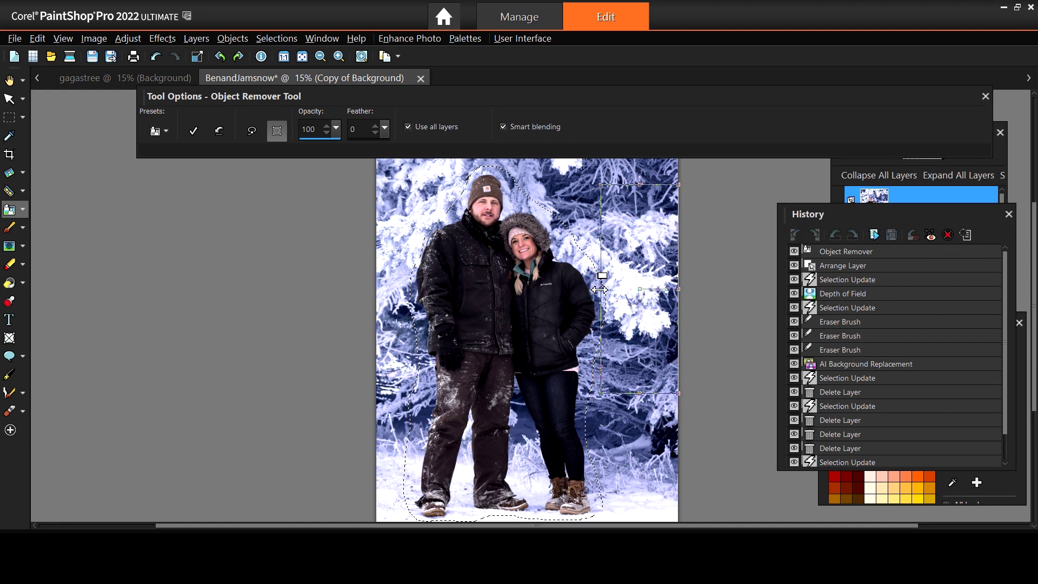
{"action": "left_click_drag", "start_coordinate": [599, 289], "coordinate": [607, 287]}
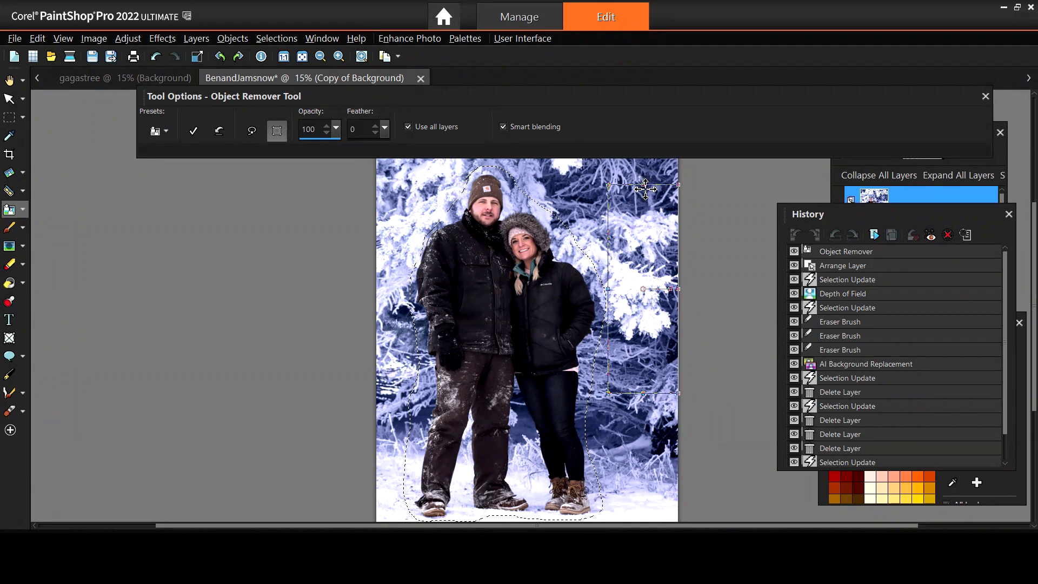
{"action": "left_click_drag", "start_coordinate": [643, 184], "coordinate": [641, 156]}
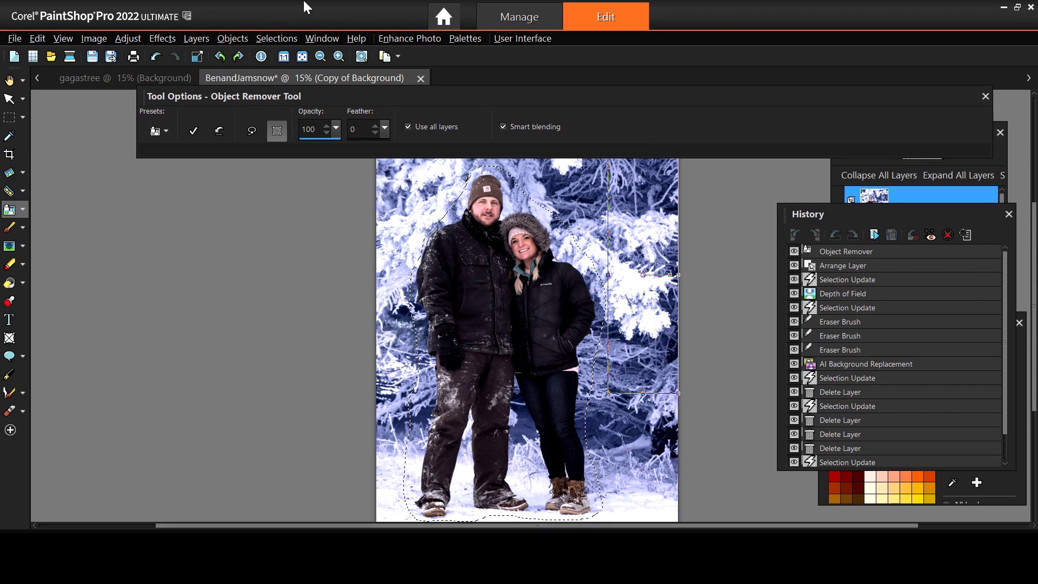
{"action": "left_click", "coordinate": [197, 131]}
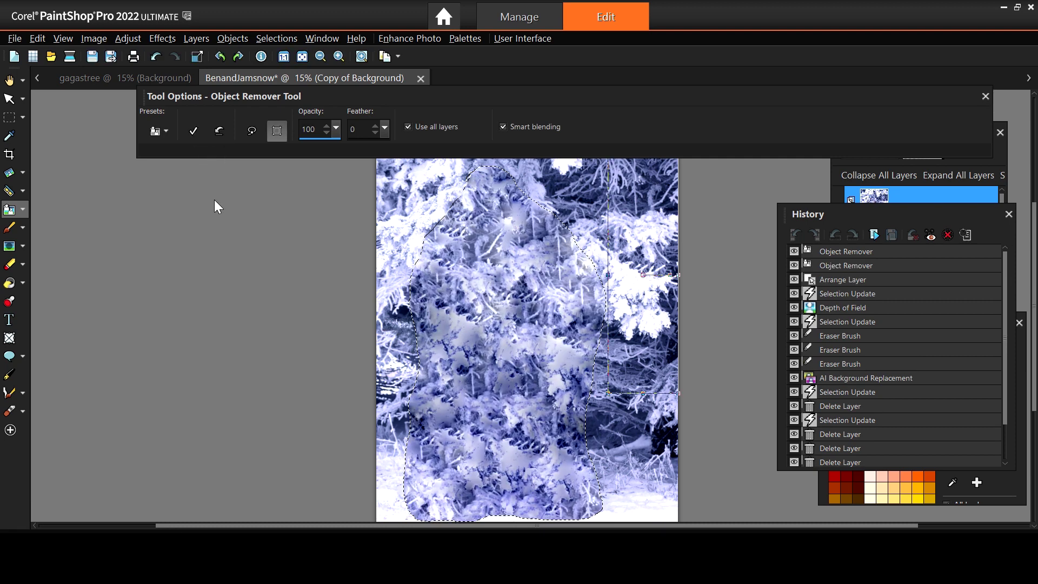
Move the History palette aside and apply the branch fill to the outline a second time.
{"action": "scroll", "coordinate": [213, 211], "scroll_direction": "down", "scroll_amount": 1}
{"action": "scroll", "coordinate": [213, 212], "scroll_direction": "down", "scroll_amount": 1}
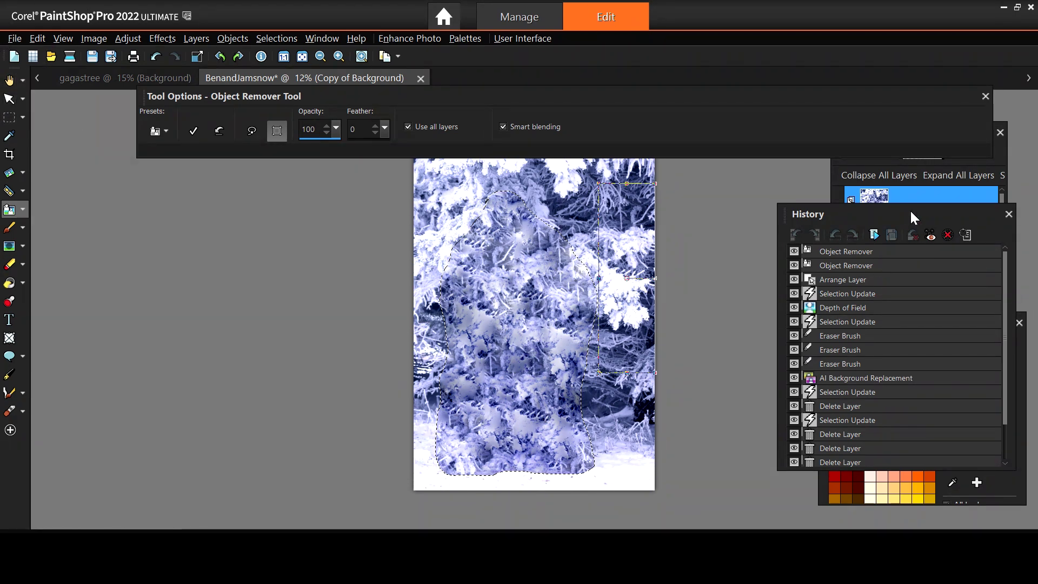
{"action": "left_click_drag", "start_coordinate": [910, 209], "coordinate": [930, 368]}
{"action": "scroll", "coordinate": [605, 350], "scroll_direction": "up", "scroll_amount": 1}
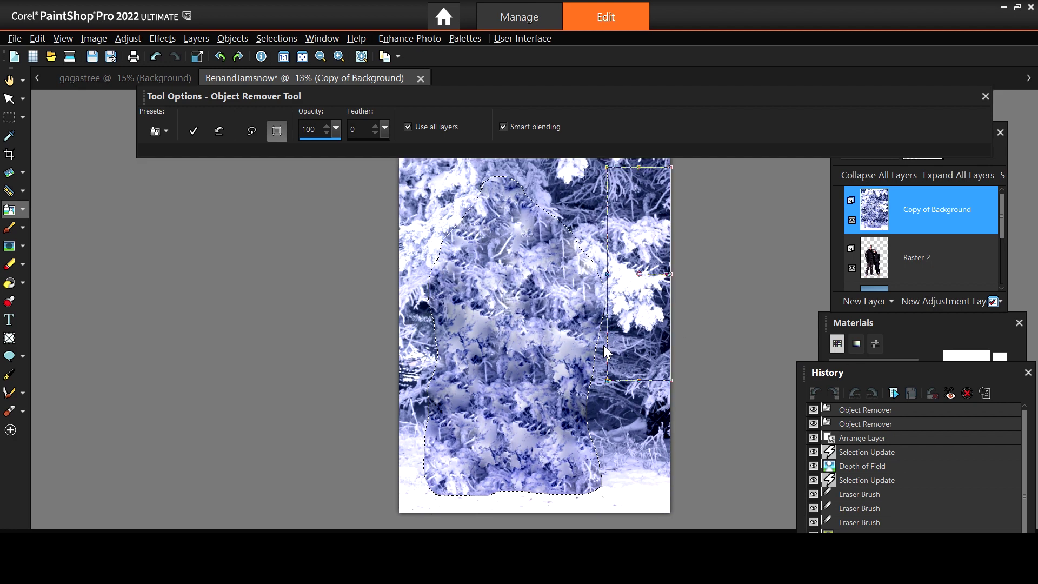
{"action": "scroll", "coordinate": [604, 351], "scroll_direction": "up", "scroll_amount": 1}
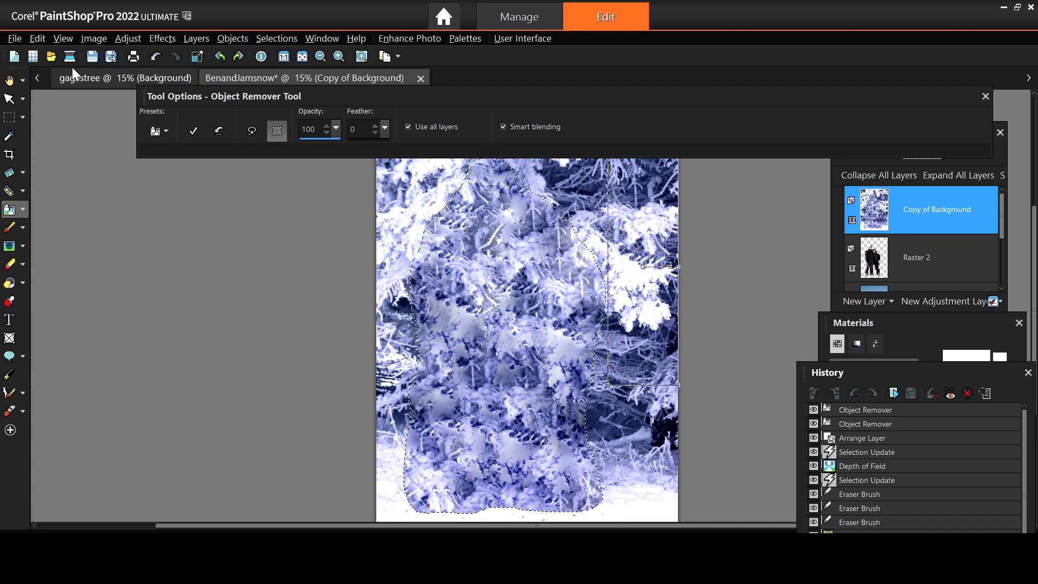
{"action": "left_click", "coordinate": [197, 128]}
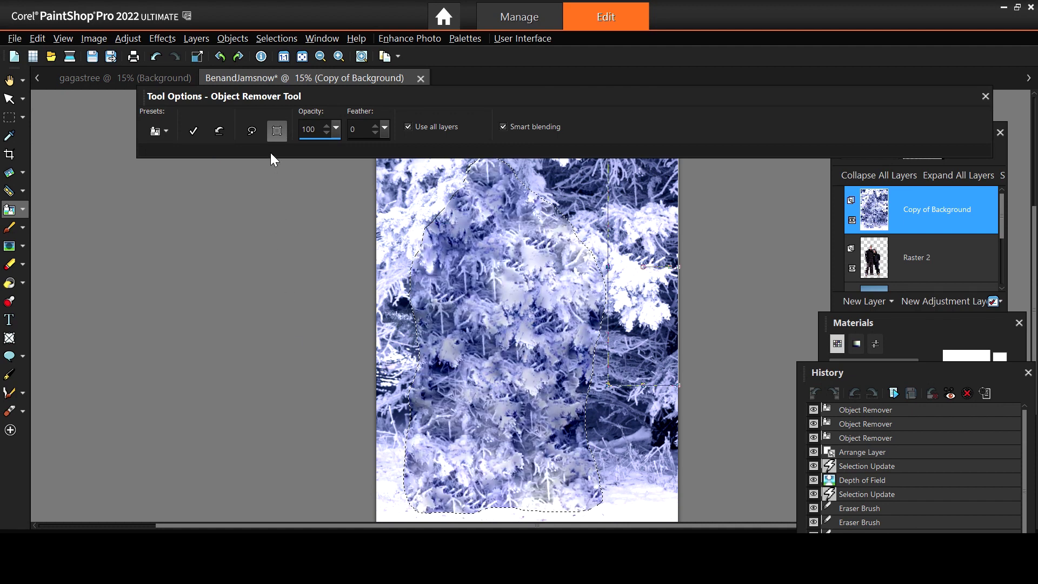
Clear the selection with Selections > Select None.
{"action": "left_click", "coordinate": [274, 38]}
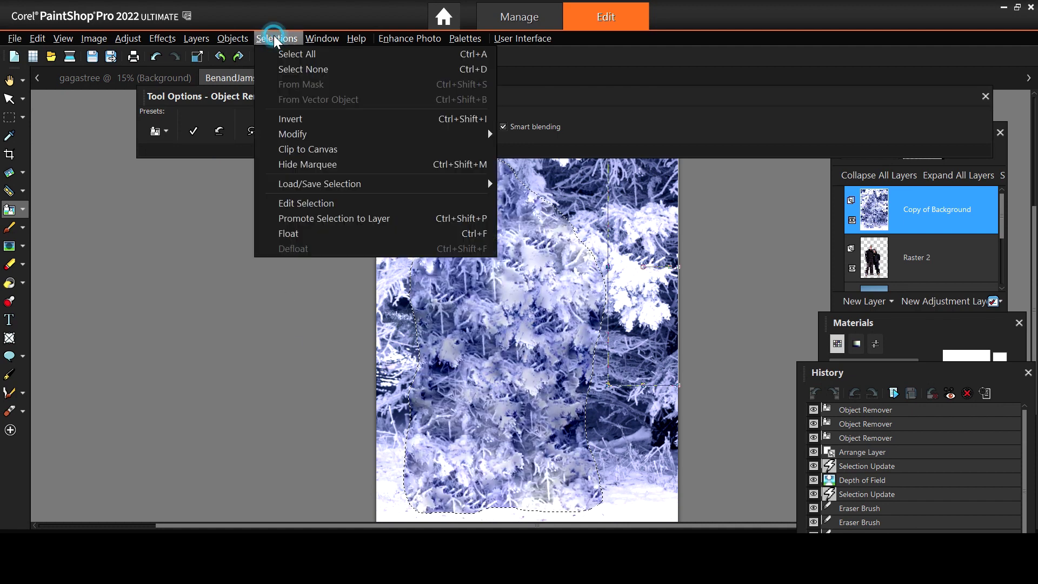
{"action": "left_click", "coordinate": [306, 69]}
{"action": "scroll", "coordinate": [479, 382], "scroll_direction": "down", "scroll_amount": 1}
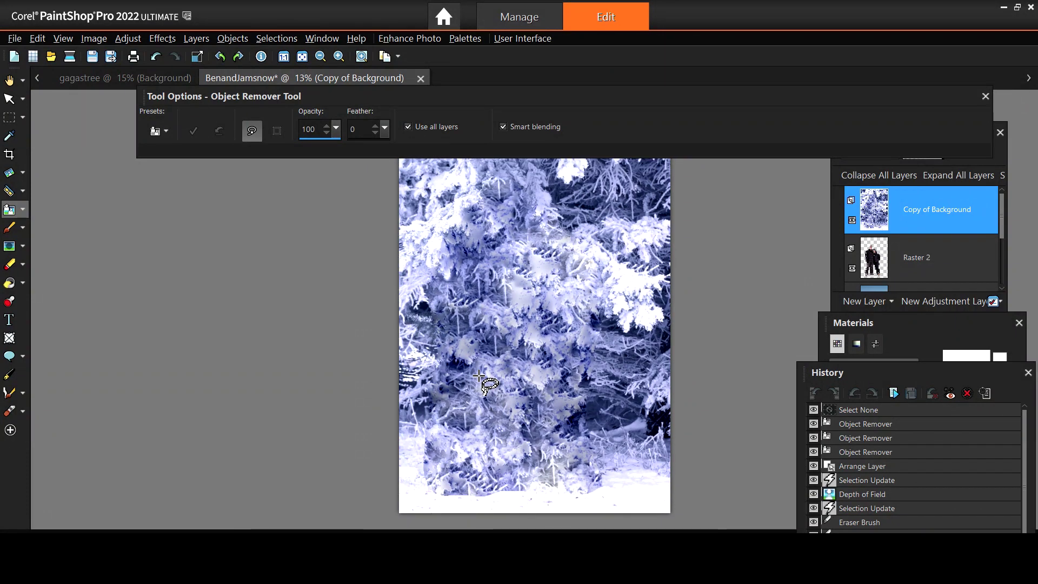
{"action": "scroll", "coordinate": [481, 373], "scroll_direction": "down", "scroll_amount": 1}
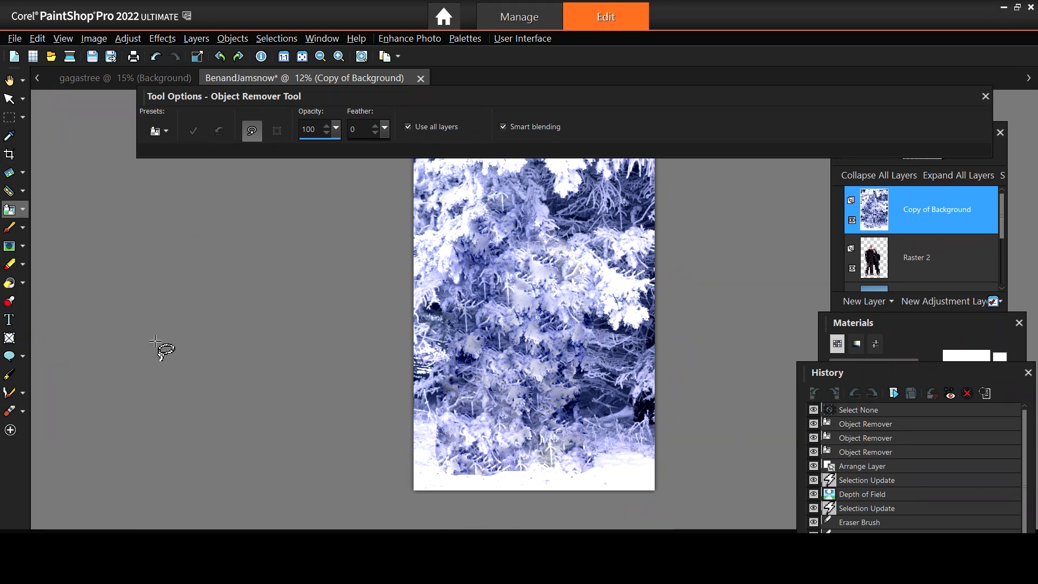
Set up the Paint Brush at size 577 with a white foreground colour.
{"action": "left_click", "coordinate": [24, 226]}
{"action": "left_click", "coordinate": [71, 229]}
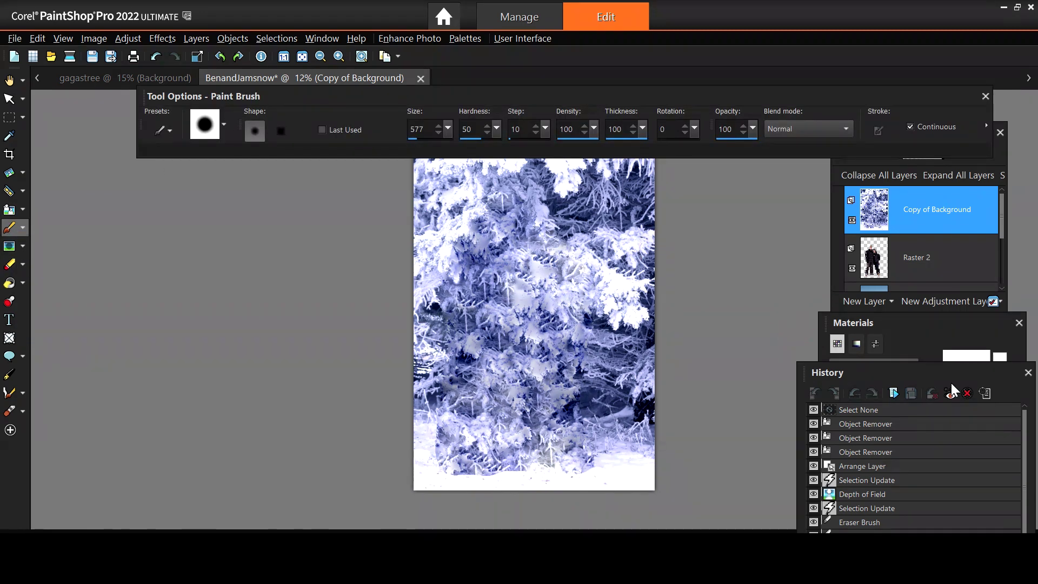
{"action": "left_click", "coordinate": [933, 332]}
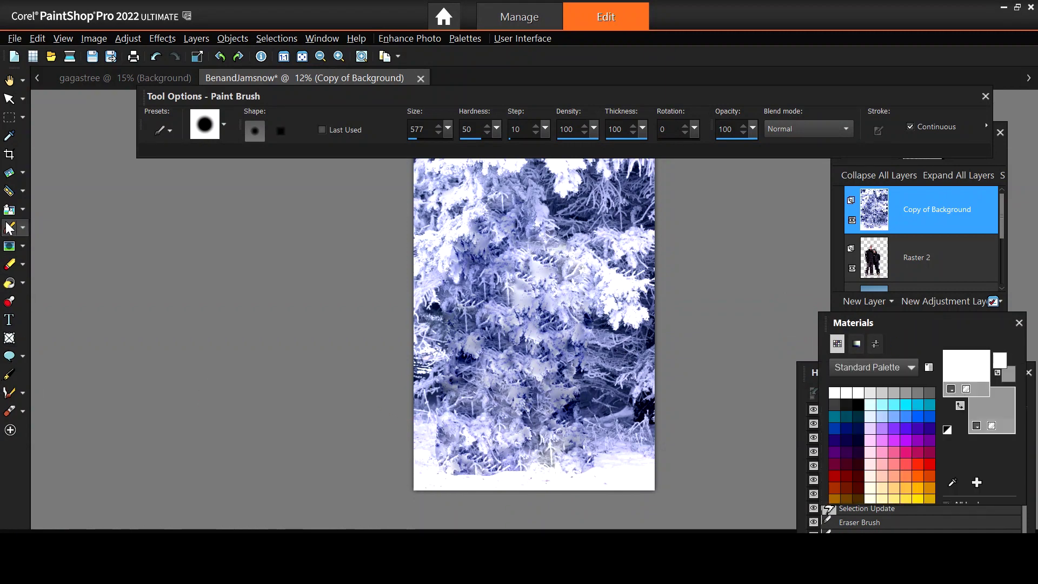
{"action": "left_click", "coordinate": [7, 138]}
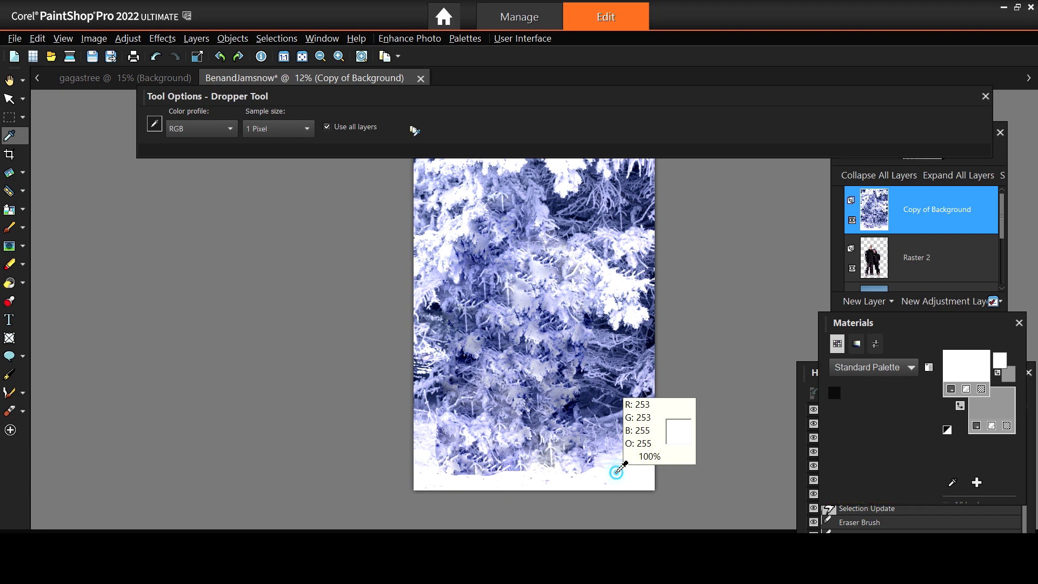
{"action": "scroll", "coordinate": [699, 363], "scroll_direction": "up", "scroll_amount": 2}
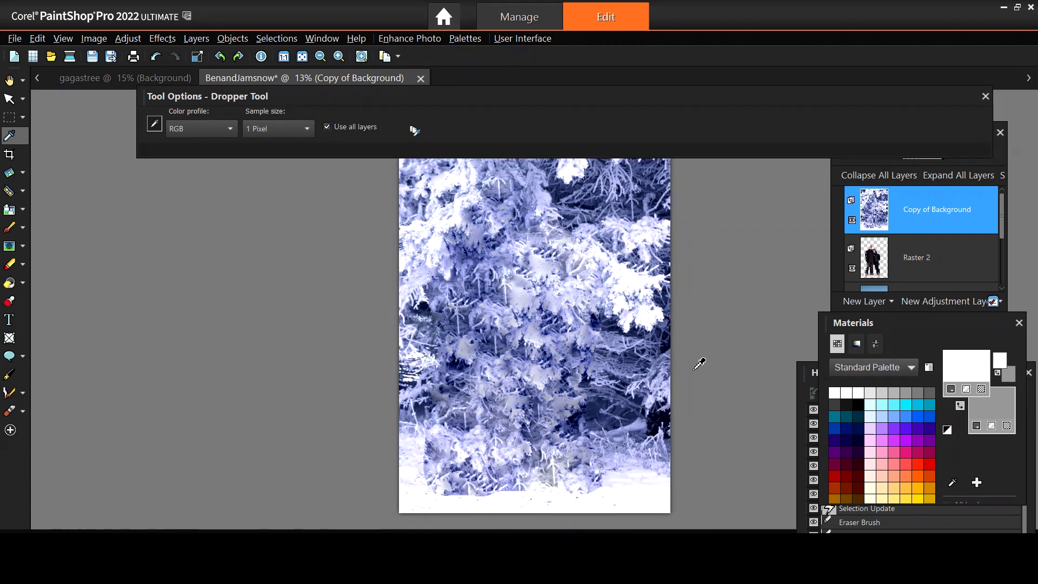
{"action": "scroll", "coordinate": [703, 361], "scroll_direction": "down", "scroll_amount": 1}
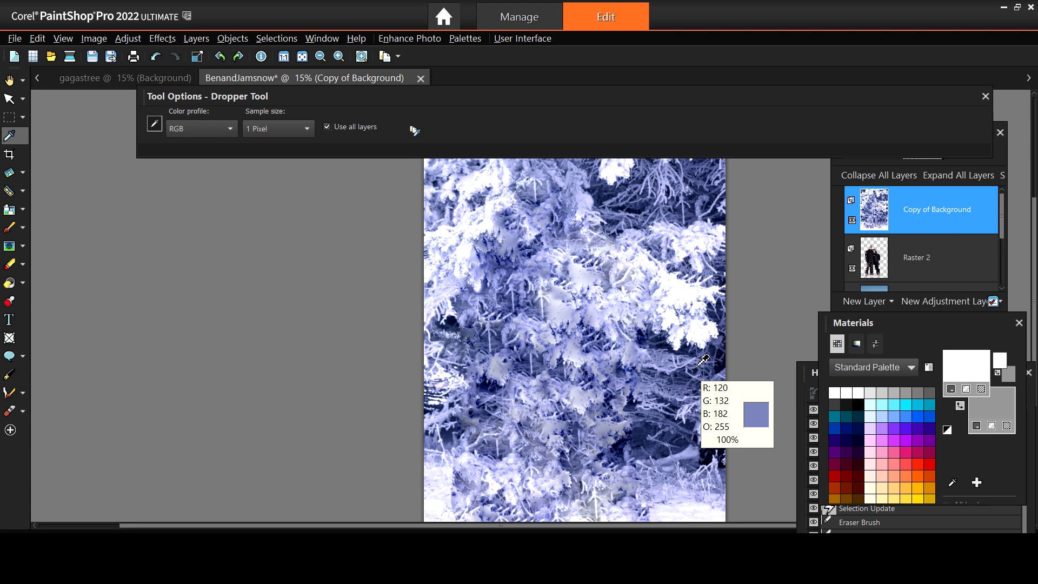
{"action": "scroll", "coordinate": [411, 357], "scroll_direction": "down", "scroll_amount": 1}
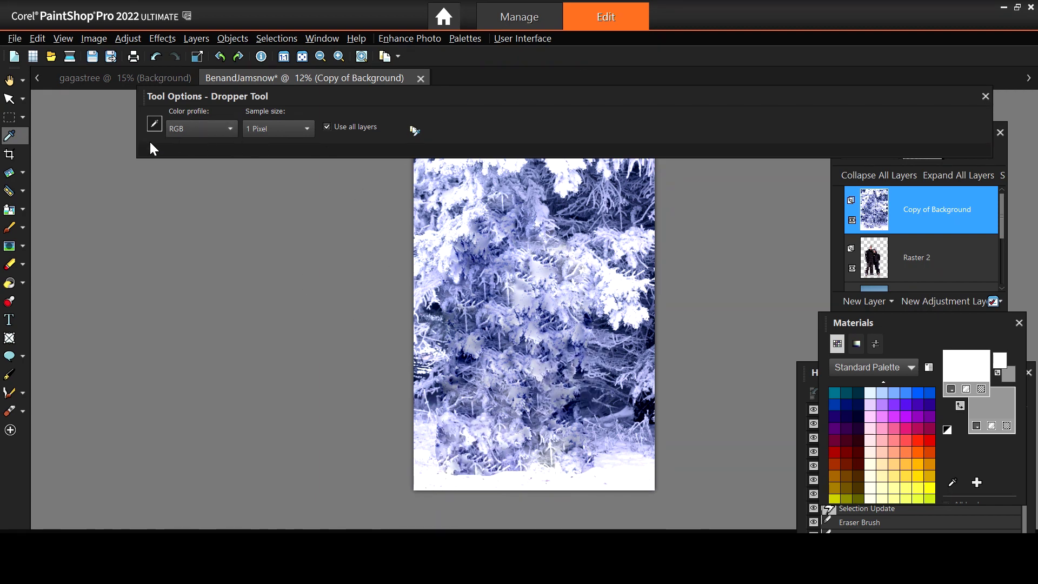
Paint the lower band of Copy of Background white, covering the remaining blue specks.
{"action": "left_click", "coordinate": [10, 228]}
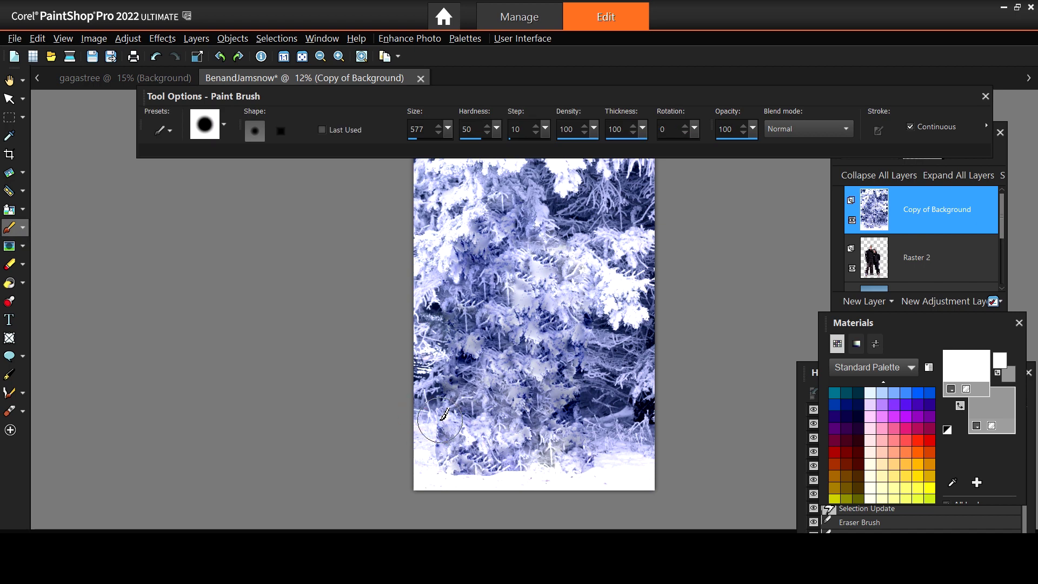
{"action": "mouse_move", "coordinate": [433, 420]}
{"action": "left_mouse_down"}
{"action": "mouse_move", "coordinate": [427, 428]}
{"action": "mouse_move", "coordinate": [476, 430]}
{"action": "mouse_move", "coordinate": [503, 426]}
{"action": "mouse_move", "coordinate": [432, 413]}
{"action": "mouse_move", "coordinate": [573, 414]}
{"action": "left_mouse_up"}
{"action": "mouse_move", "coordinate": [640, 401]}
{"action": "left_mouse_down"}
{"action": "mouse_move", "coordinate": [431, 437]}
{"action": "mouse_move", "coordinate": [649, 444]}
{"action": "mouse_move", "coordinate": [630, 454]}
{"action": "mouse_move", "coordinate": [411, 462]}
{"action": "mouse_move", "coordinate": [640, 433]}
{"action": "mouse_move", "coordinate": [659, 427]}
{"action": "mouse_move", "coordinate": [654, 377]}
{"action": "mouse_move", "coordinate": [392, 384]}
{"action": "mouse_move", "coordinate": [440, 394]}
{"action": "mouse_move", "coordinate": [419, 400]}
{"action": "mouse_move", "coordinate": [454, 386]}
{"action": "mouse_move", "coordinate": [427, 379]}
{"action": "mouse_move", "coordinate": [664, 366]}
{"action": "left_mouse_up"}
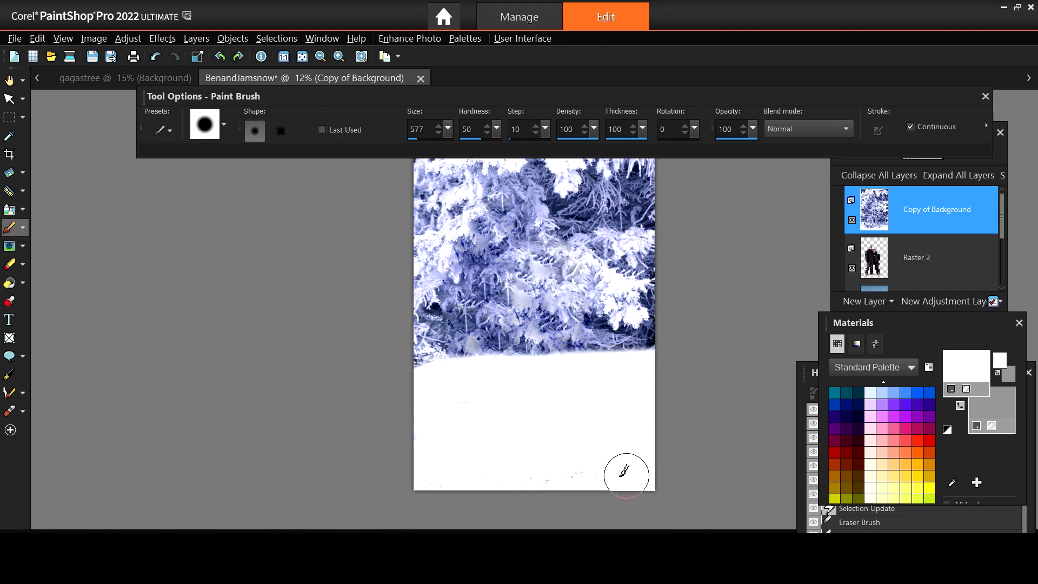
{"action": "mouse_move", "coordinate": [617, 471]}
{"action": "left_mouse_down"}
{"action": "mouse_move", "coordinate": [434, 457]}
{"action": "mouse_move", "coordinate": [422, 417]}
{"action": "mouse_move", "coordinate": [436, 357]}
{"action": "mouse_move", "coordinate": [525, 367]}
{"action": "mouse_move", "coordinate": [674, 355]}
{"action": "mouse_move", "coordinate": [699, 331]}
{"action": "left_mouse_up"}
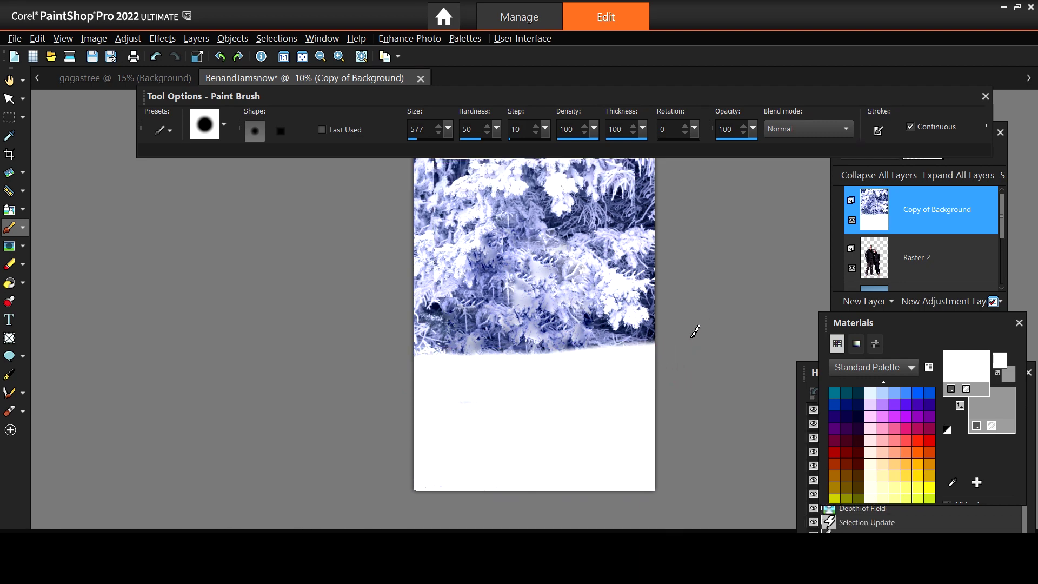
{"action": "scroll", "coordinate": [567, 239], "scroll_direction": "down", "scroll_amount": 1}
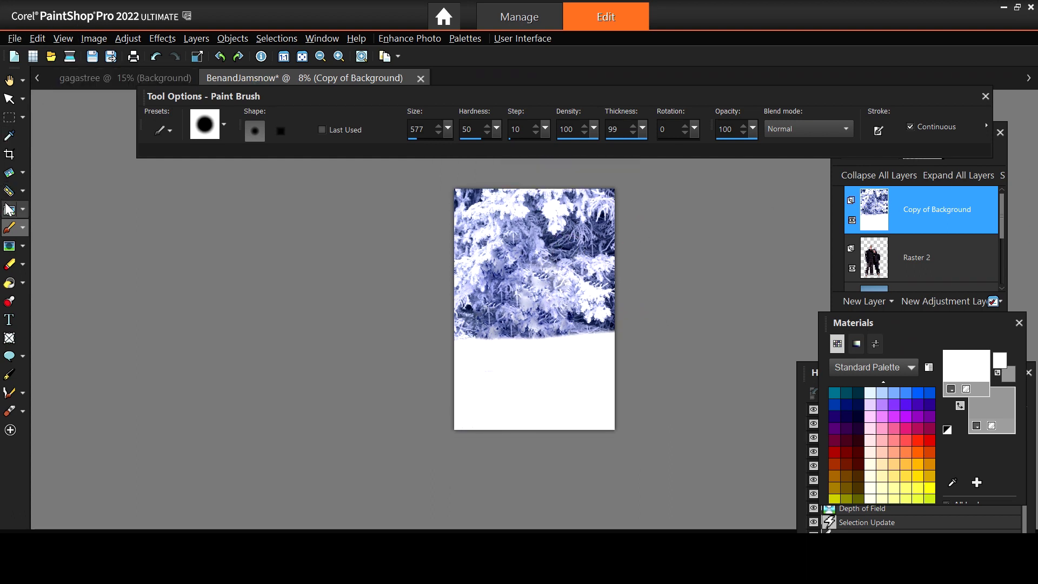
Drag an Auto Selection rectangle around the pine-branch band above the white snow line.
{"action": "left_click", "coordinate": [19, 117]}
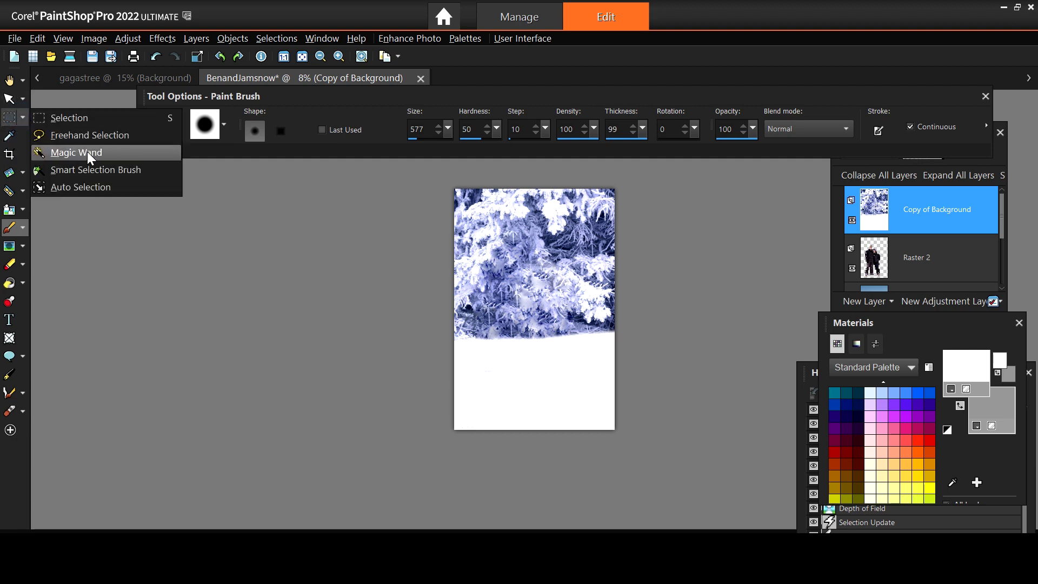
{"action": "left_click", "coordinate": [96, 170]}
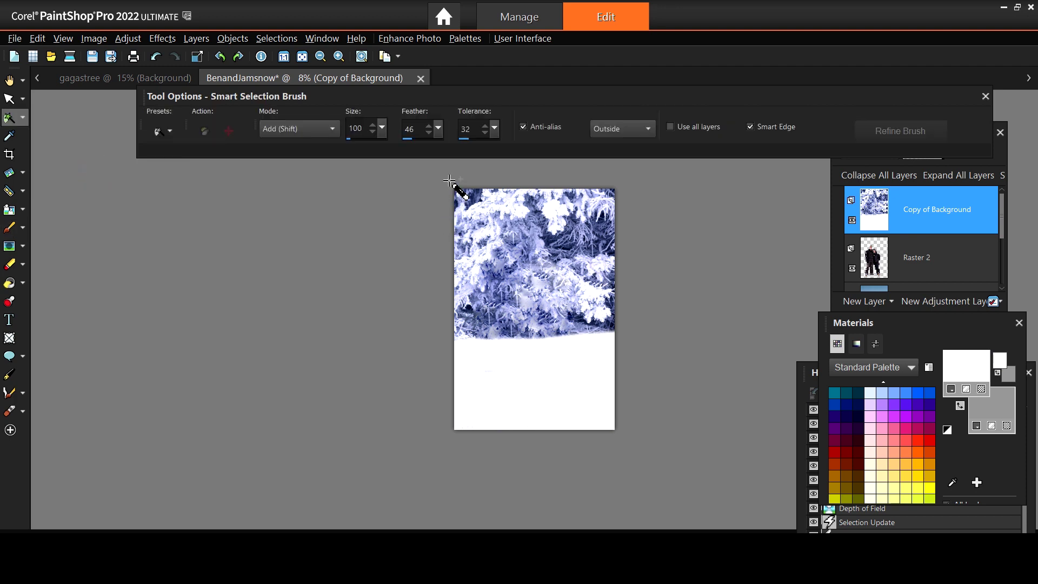
{"action": "left_click", "coordinate": [21, 118]}
{"action": "left_click", "coordinate": [84, 181]}
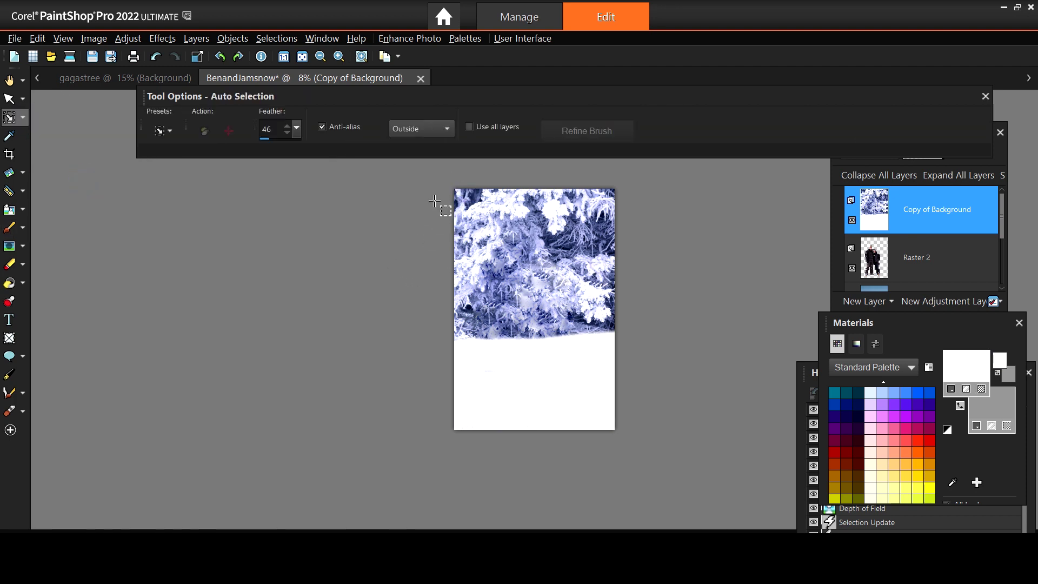
{"action": "left_click", "coordinate": [441, 180]}
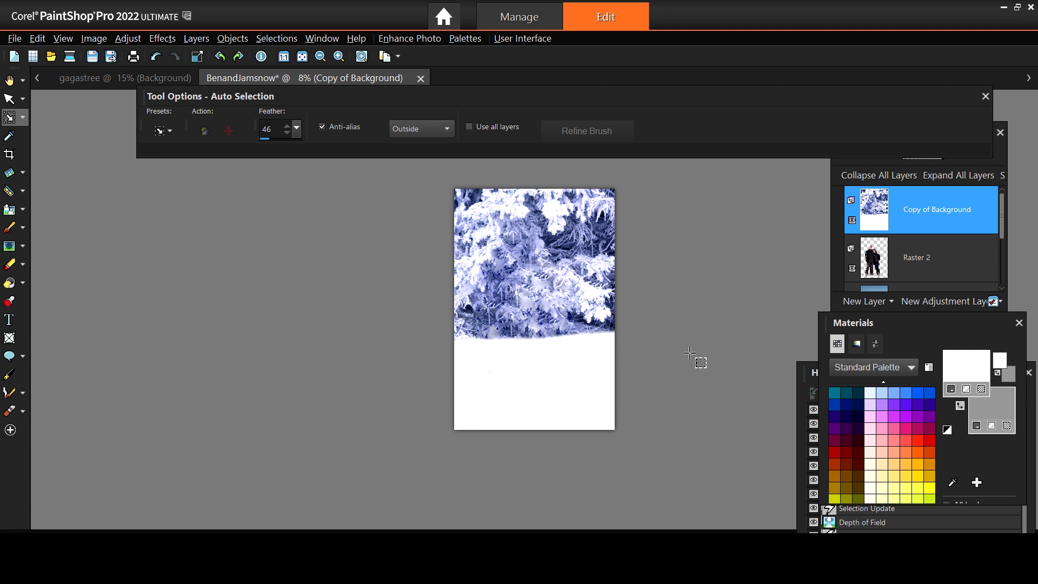
{"action": "scroll", "coordinate": [690, 354], "scroll_direction": "up", "scroll_amount": 2}
{"action": "scroll", "coordinate": [417, 165], "scroll_direction": "down", "scroll_amount": 1}
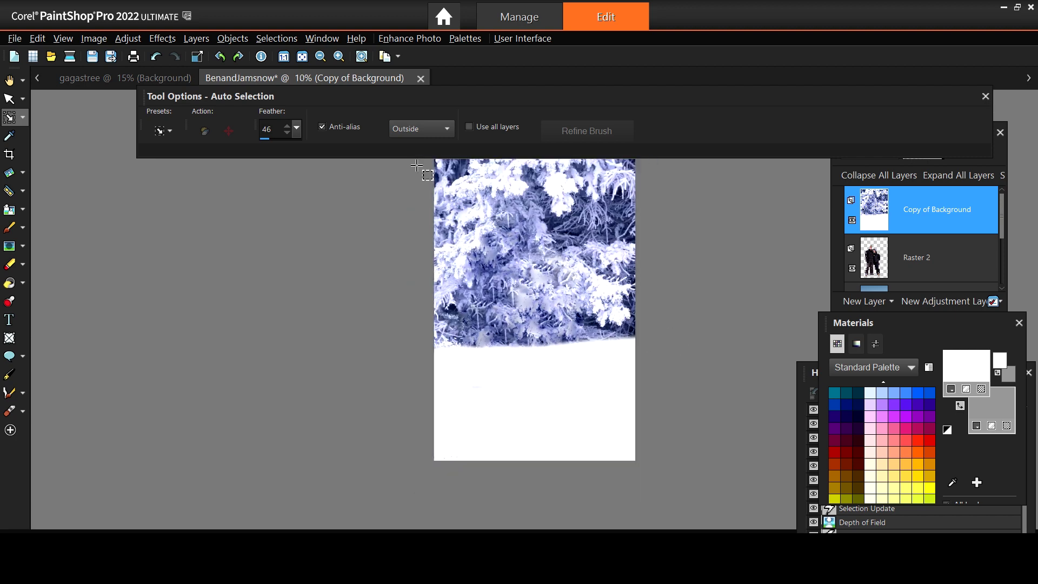
{"action": "scroll", "coordinate": [452, 173], "scroll_direction": "down", "scroll_amount": 1}
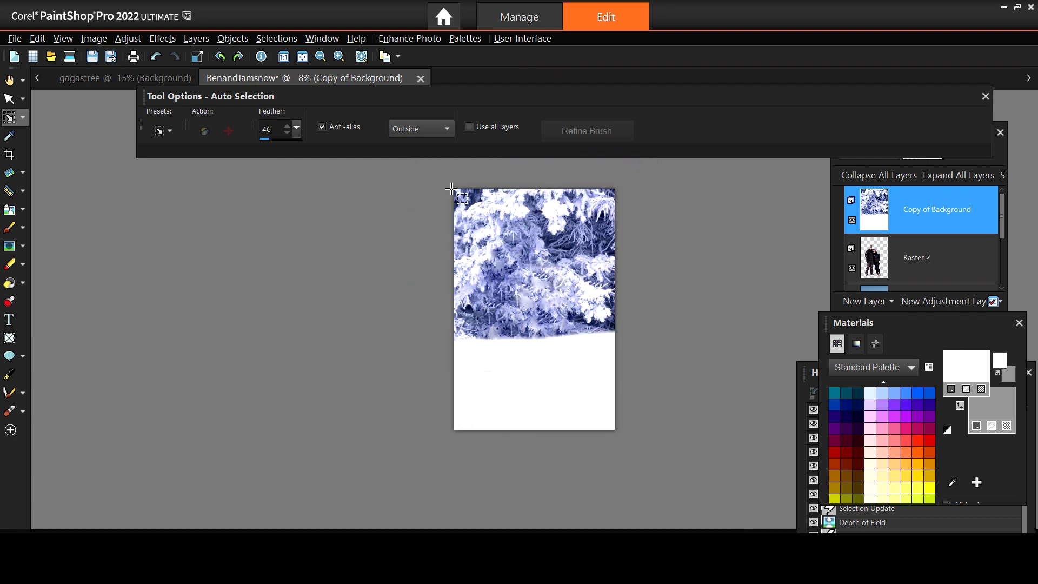
{"action": "mouse_move", "coordinate": [452, 189]}
{"action": "left_mouse_down"}
{"action": "mouse_move", "coordinate": [451, 264]}
{"action": "mouse_move", "coordinate": [522, 355]}
{"action": "mouse_move", "coordinate": [633, 355]}
{"action": "mouse_move", "coordinate": [636, 370]}
{"action": "left_mouse_up"}
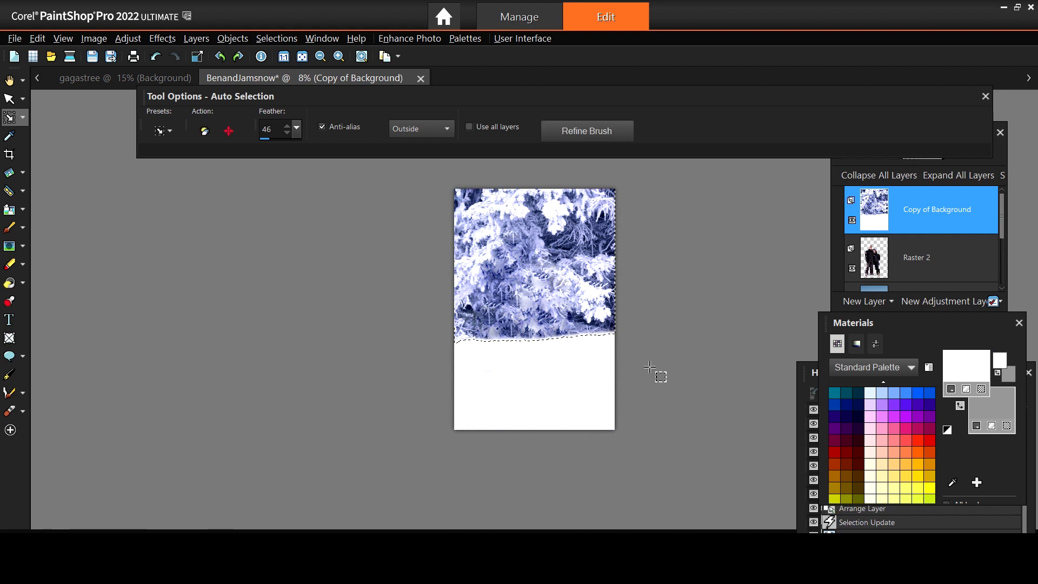
{"action": "scroll", "coordinate": [652, 368], "scroll_direction": "up", "scroll_amount": 2}
{"action": "scroll", "coordinate": [657, 371], "scroll_direction": "down", "scroll_amount": 2}
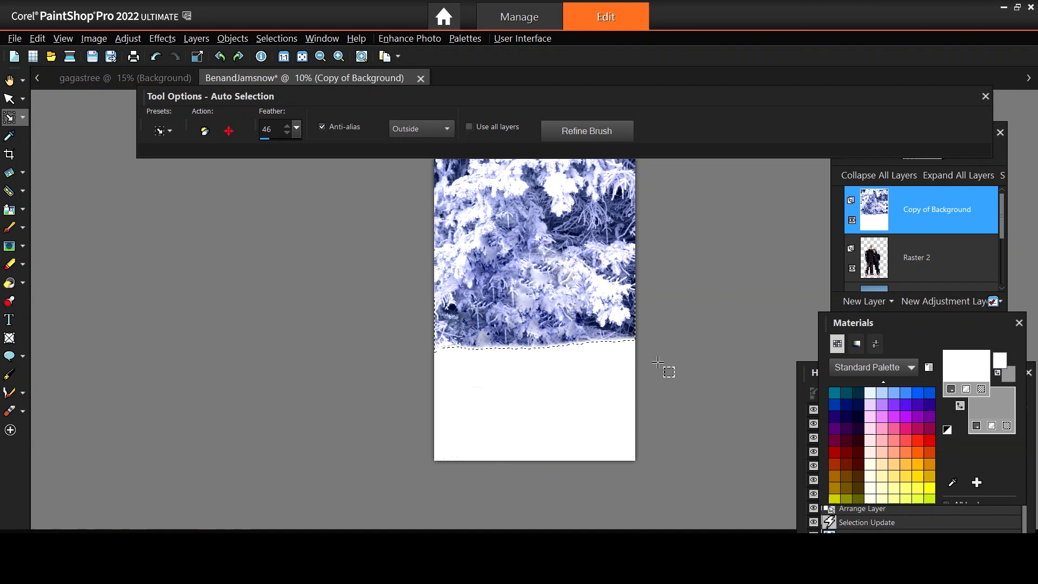
Promote the tree selection to its own layer with the Pick tool.
{"action": "left_click", "coordinate": [22, 99]}
{"action": "left_click", "coordinate": [44, 102]}
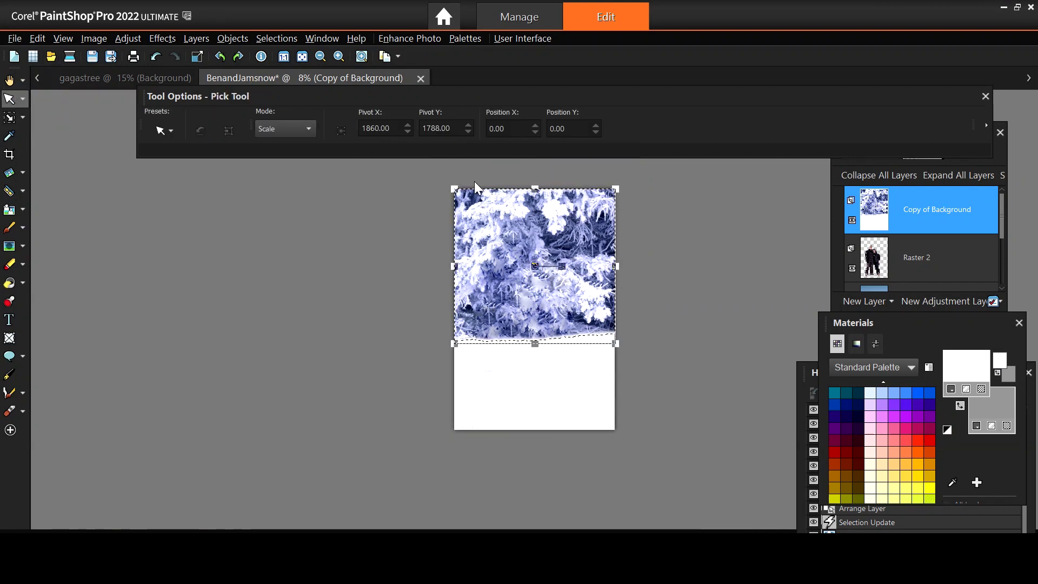
{"action": "left_click", "coordinate": [454, 189]}
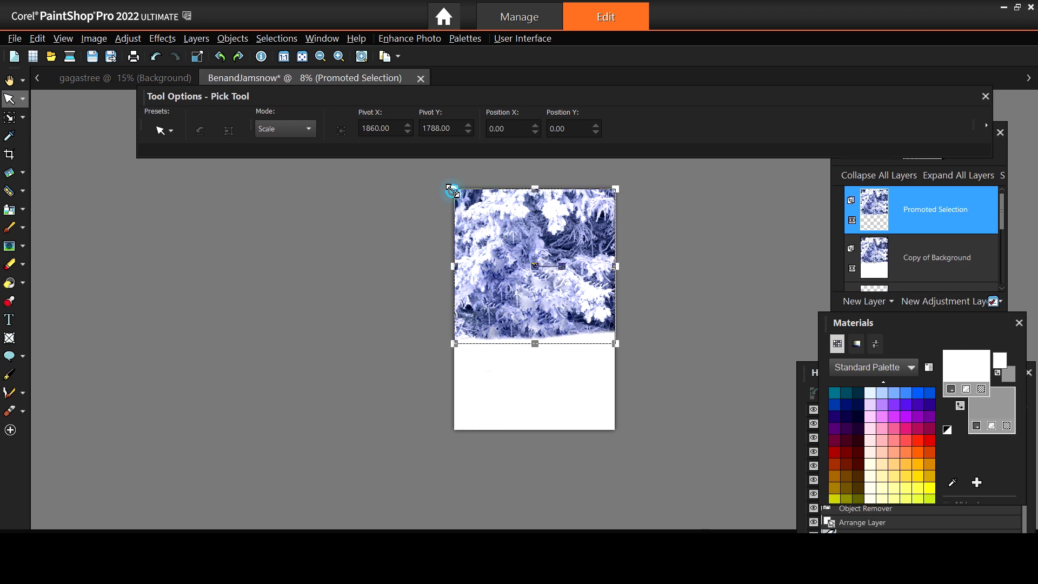
Resize the promoted tree layer to span the image top from edge to edge down to the snow.
{"action": "left_click_drag", "start_coordinate": [451, 190], "coordinate": [488, 221]}
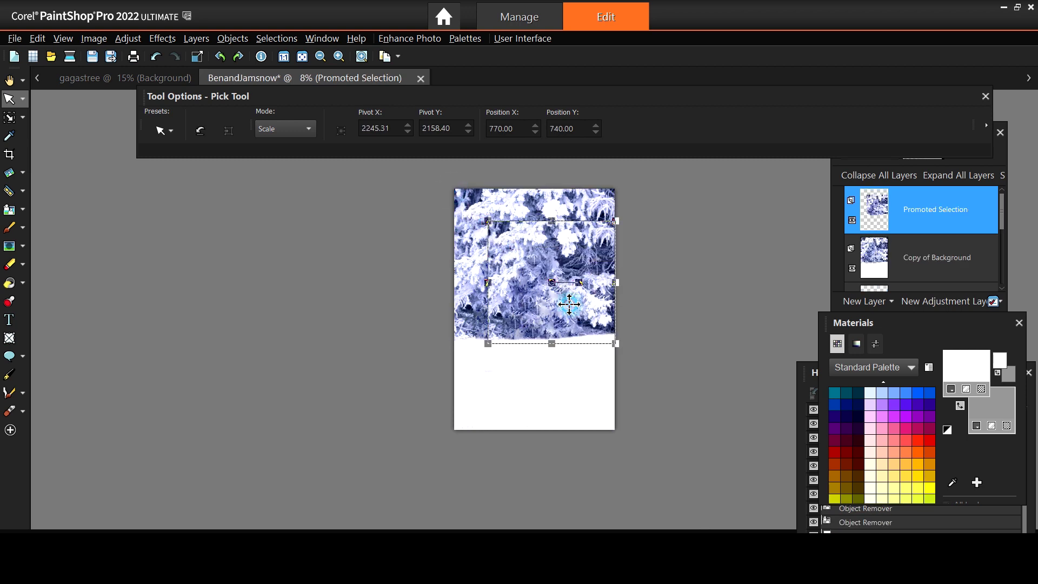
{"action": "left_click_drag", "start_coordinate": [569, 305], "coordinate": [533, 278]}
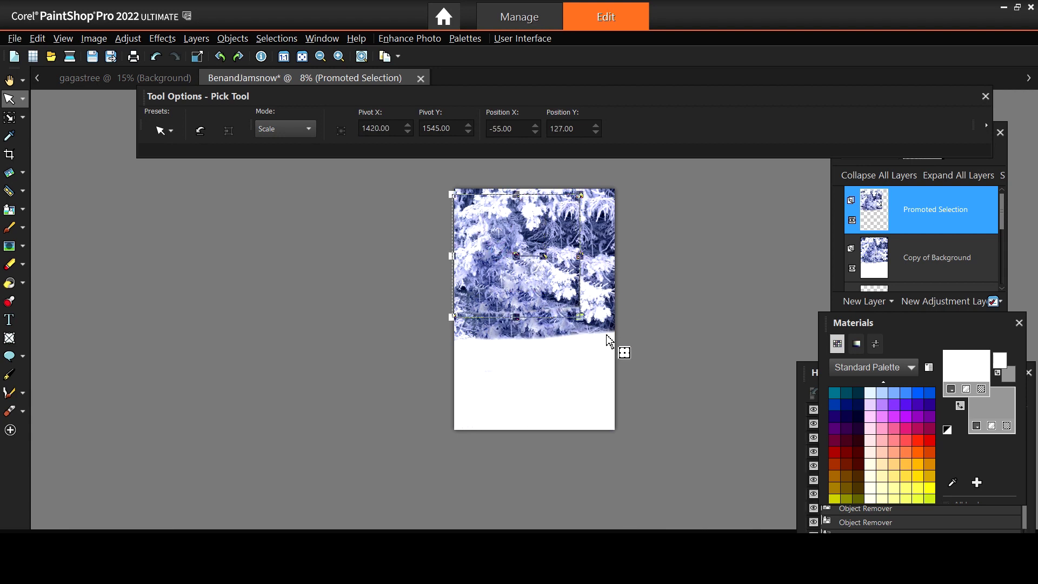
{"action": "left_click_drag", "start_coordinate": [582, 314], "coordinate": [617, 325]}
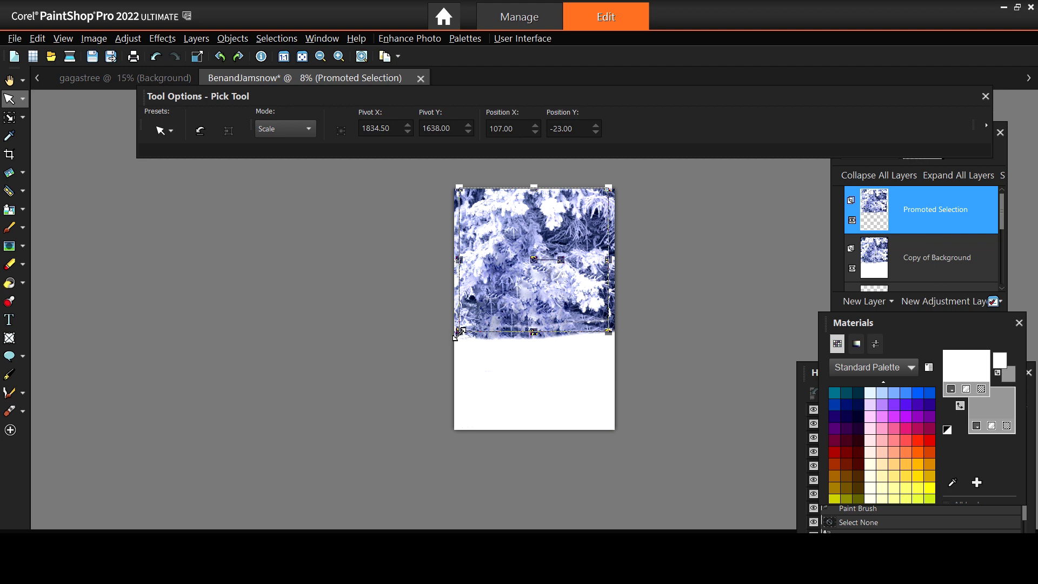
{"action": "left_click_drag", "start_coordinate": [456, 334], "coordinate": [443, 332]}
{"action": "left_click_drag", "start_coordinate": [532, 337], "coordinate": [531, 327]}
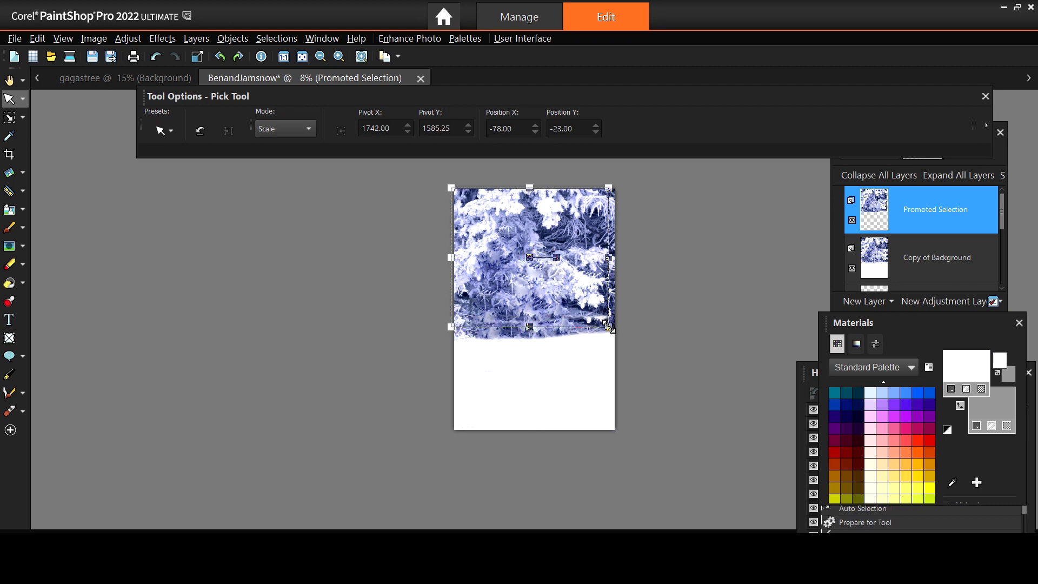
{"action": "left_click", "coordinate": [608, 326]}
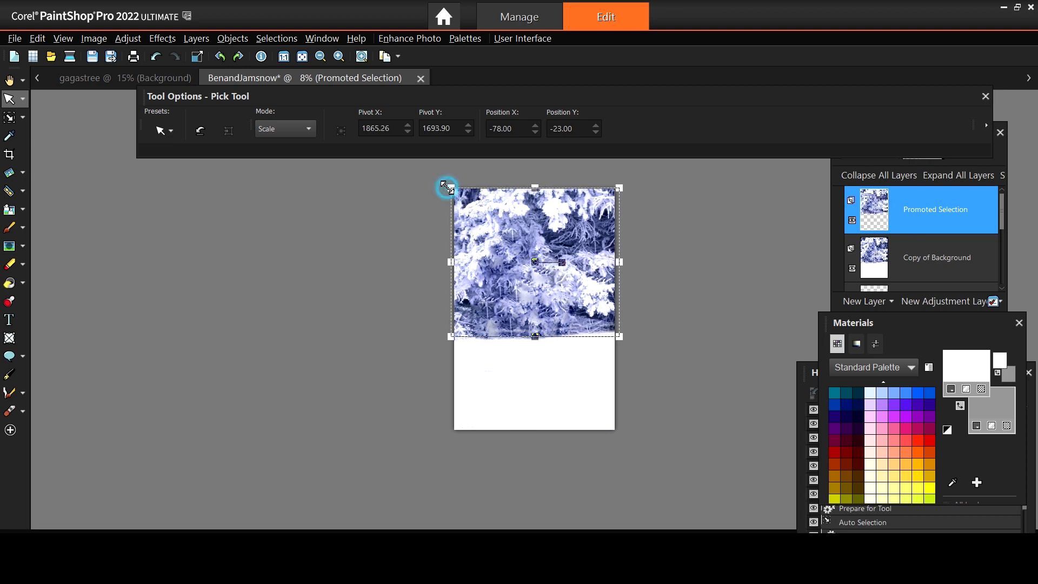
{"action": "mouse_move", "coordinate": [445, 185]}
{"action": "left_mouse_down"}
{"action": "mouse_move", "coordinate": [435, 184]}
{"action": "mouse_move", "coordinate": [441, 192]}
{"action": "left_mouse_up"}
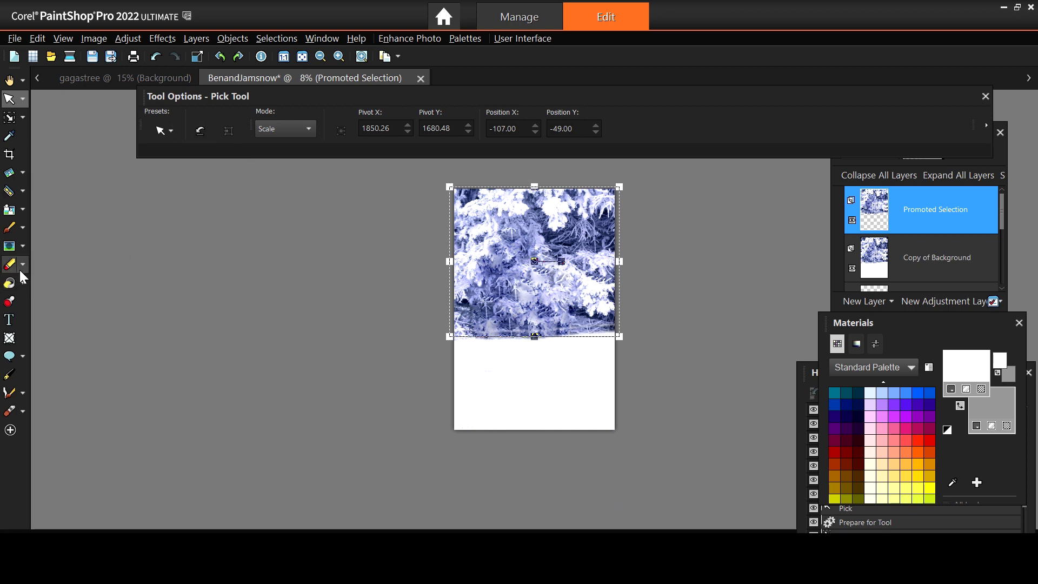
Merge the tree layer down into Copy of Background and paint white along the snow line.
{"action": "left_click", "coordinate": [22, 230]}
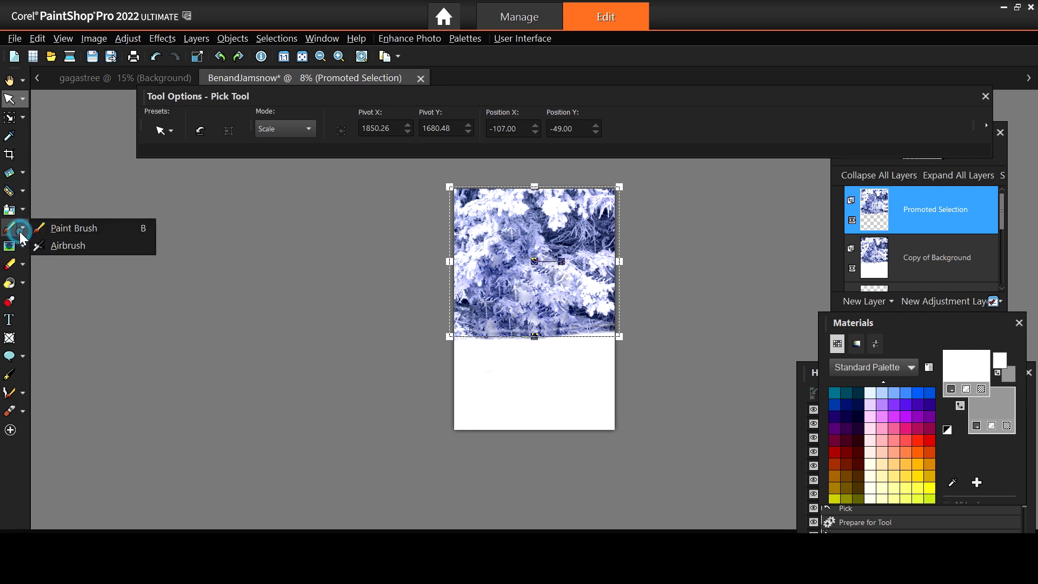
{"action": "left_click", "coordinate": [80, 225]}
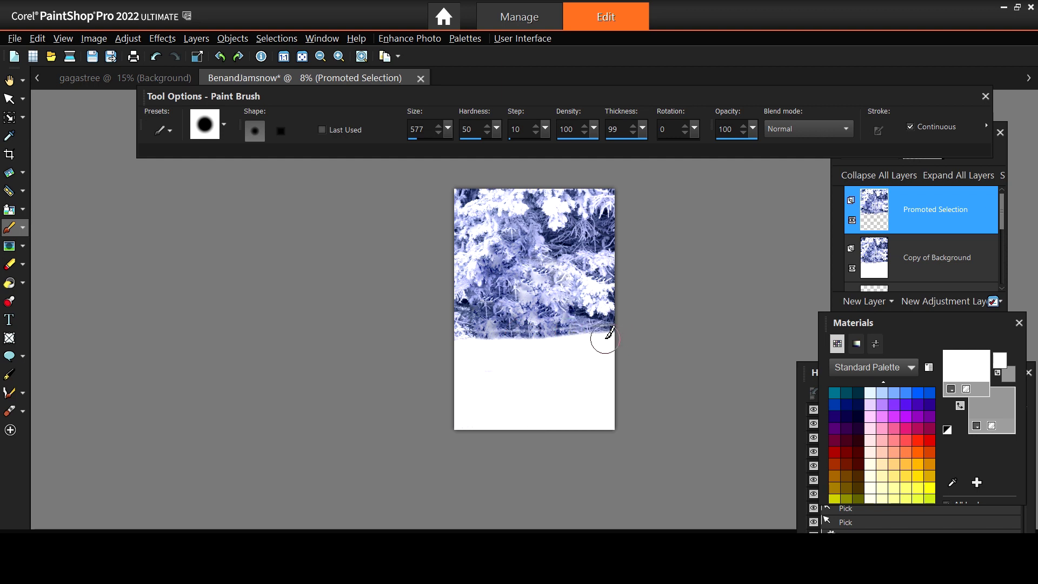
{"action": "left_click", "coordinate": [196, 39]}
{"action": "mouse_move", "coordinate": [274, 250]}
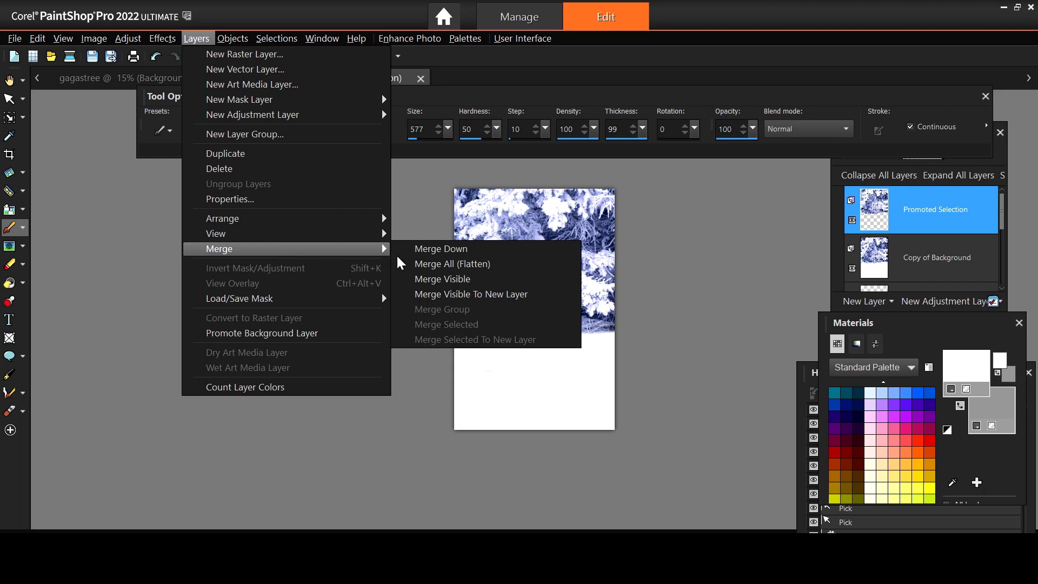
{"action": "left_click", "coordinate": [439, 253]}
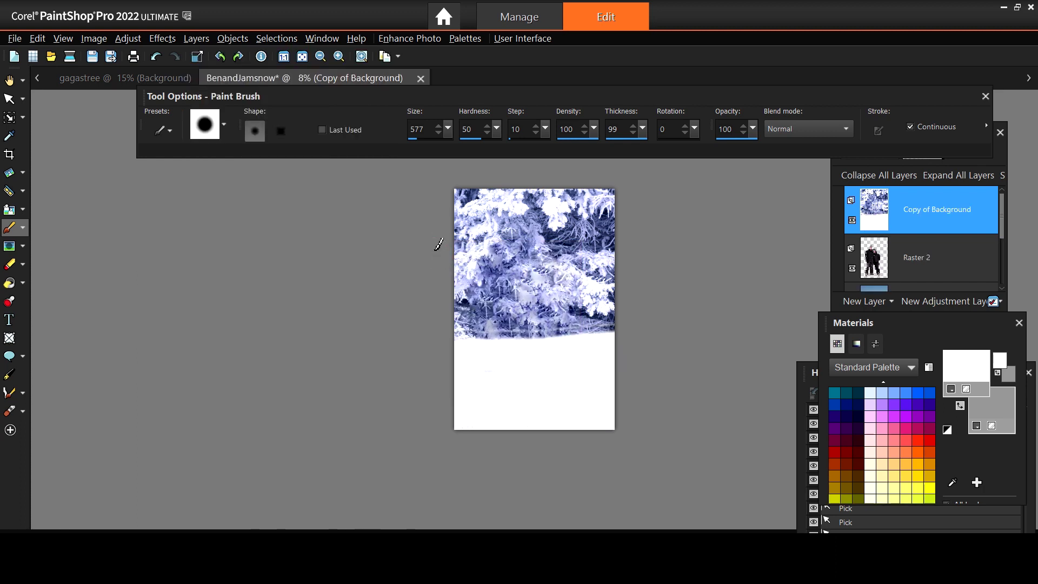
{"action": "mouse_move", "coordinate": [615, 325]}
{"action": "left_mouse_down"}
{"action": "mouse_move", "coordinate": [556, 336]}
{"action": "mouse_move", "coordinate": [386, 327]}
{"action": "left_mouse_up"}
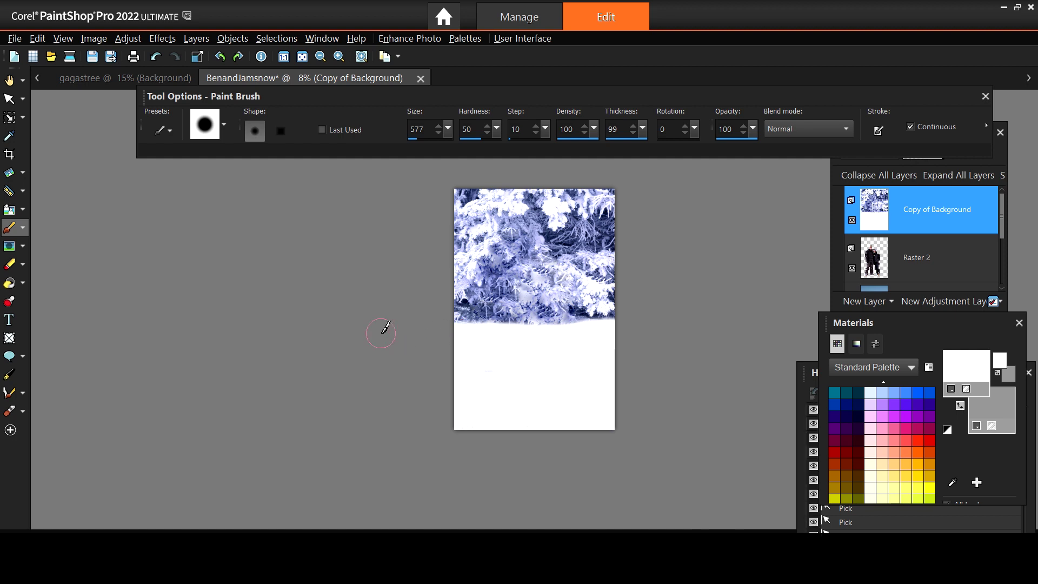
Switch to the Clone Brush, set a source on the tree branches, and patch one snowy area.
{"action": "left_click", "coordinate": [24, 210]}
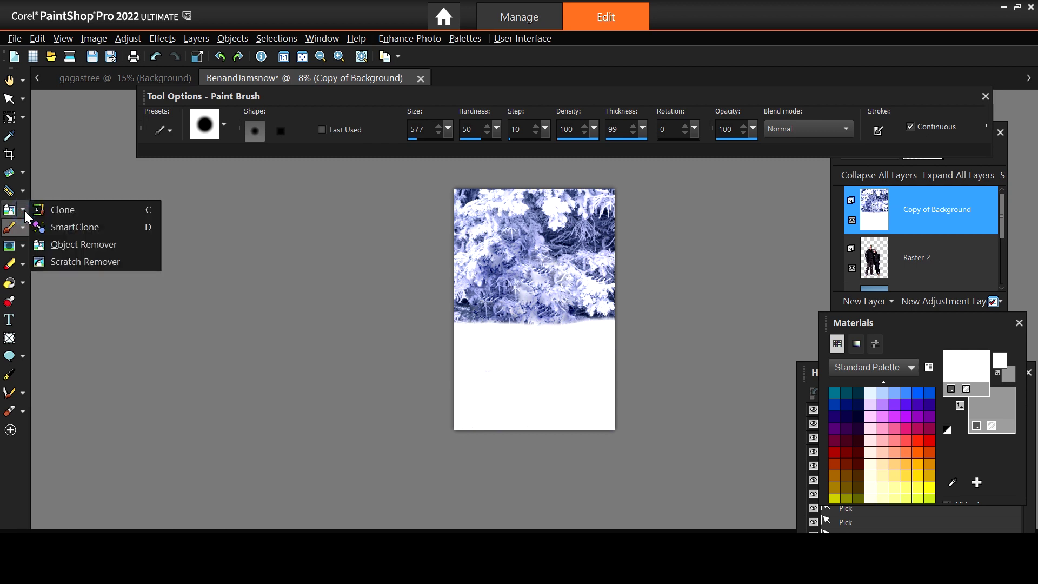
{"action": "left_click", "coordinate": [67, 216]}
{"action": "scroll", "coordinate": [644, 265], "scroll_direction": "up", "scroll_amount": 2}
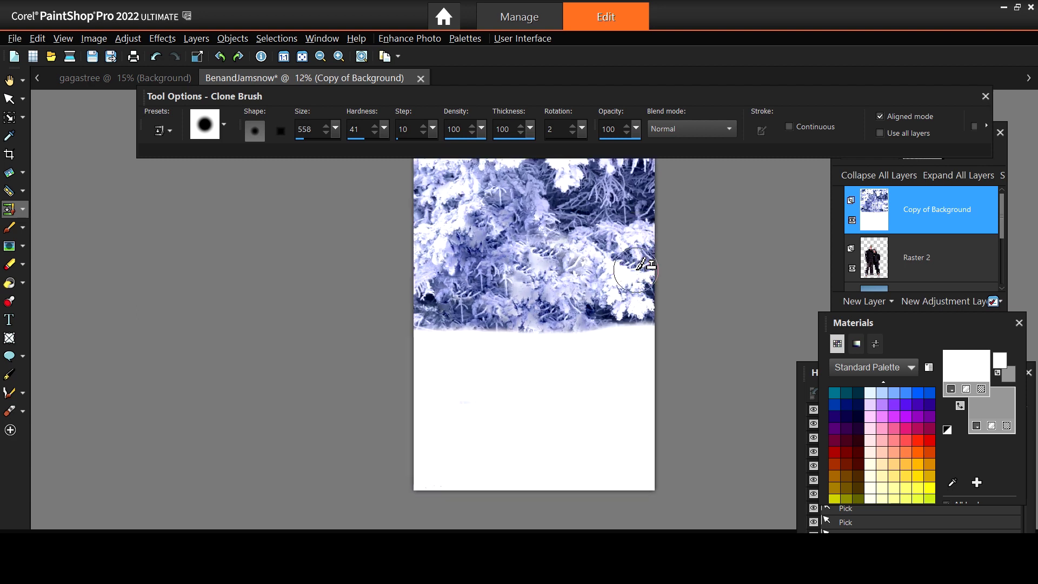
{"action": "right_click", "coordinate": [459, 280]}
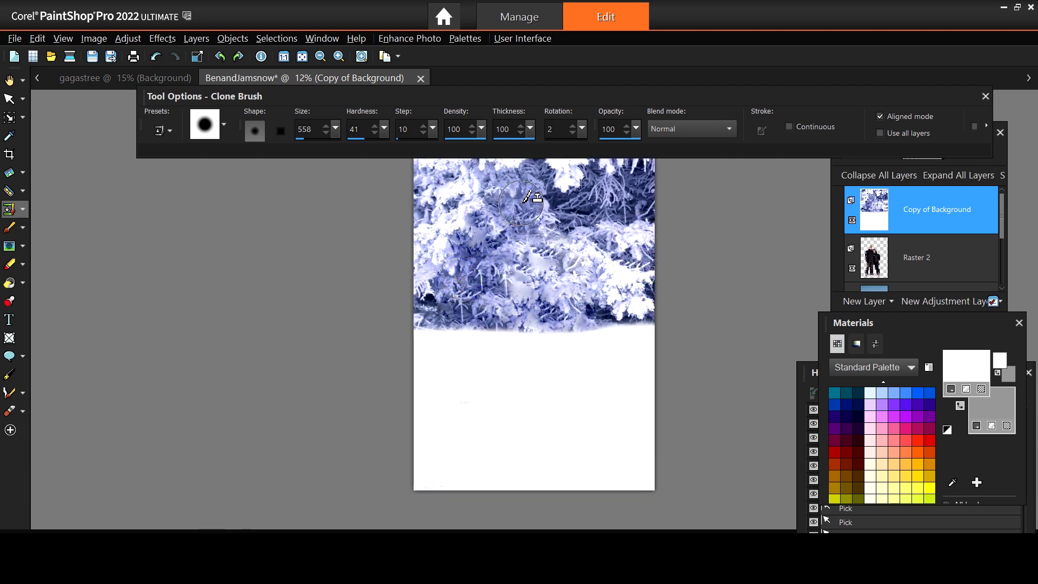
{"action": "right_click", "coordinate": [544, 206]}
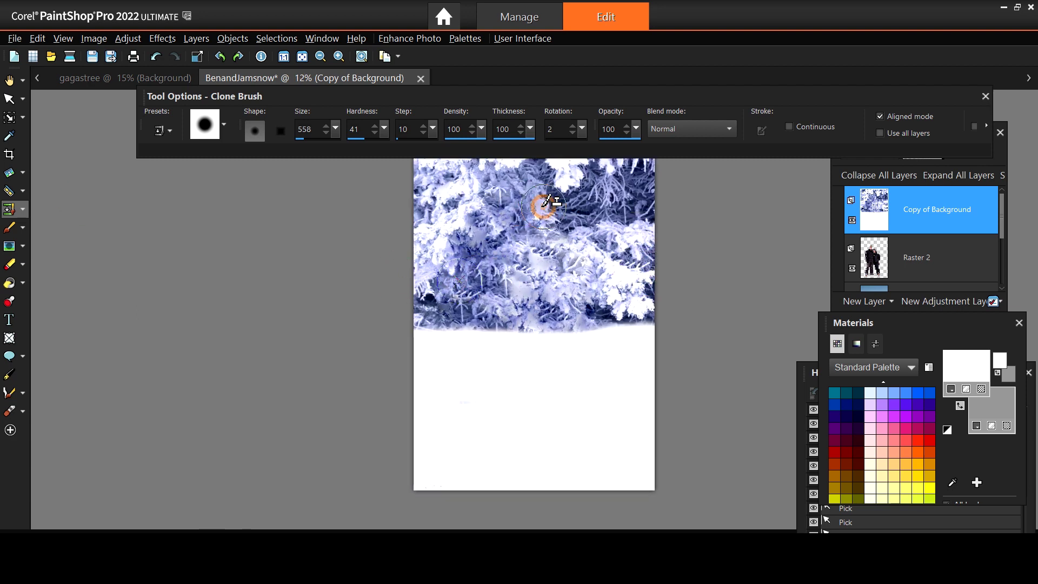
{"action": "right_click", "coordinate": [493, 196]}
{"action": "right_click", "coordinate": [562, 238]}
{"action": "left_click", "coordinate": [525, 239]}
{"action": "right_click", "coordinate": [540, 287]}
{"action": "mouse_move", "coordinate": [504, 281]}
{"action": "left_mouse_down"}
{"action": "mouse_move", "coordinate": [493, 275]}
{"action": "mouse_move", "coordinate": [466, 290]}
{"action": "mouse_move", "coordinate": [445, 279]}
{"action": "mouse_move", "coordinate": [484, 273]}
{"action": "mouse_move", "coordinate": [475, 285]}
{"action": "mouse_move", "coordinate": [501, 297]}
{"action": "mouse_move", "coordinate": [454, 300]}
{"action": "left_mouse_up"}
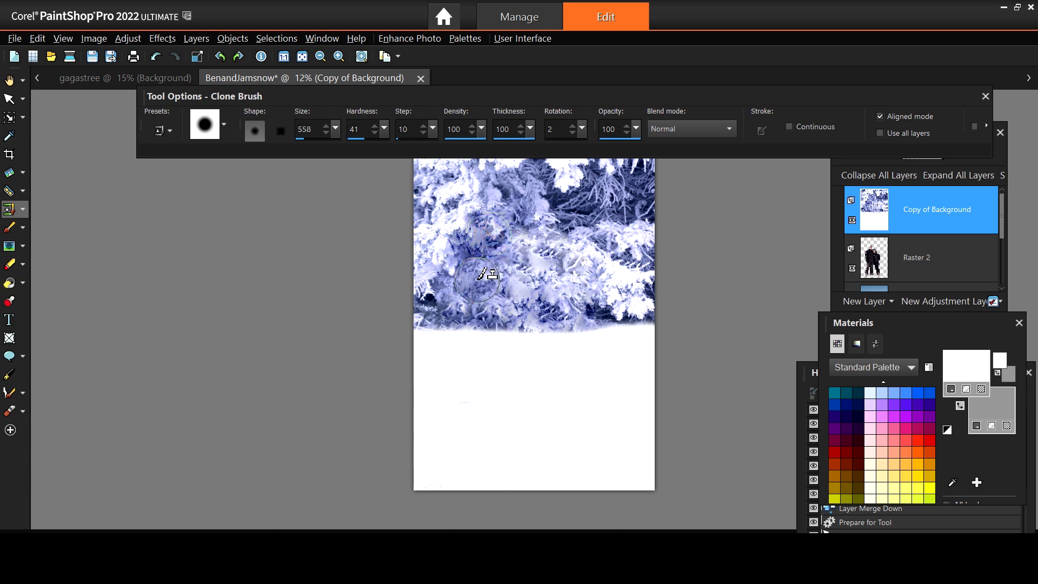
Resample the snowy branches and clone them over the middle, right and upper-left trees.
{"action": "scroll", "coordinate": [531, 265], "scroll_direction": "down", "scroll_amount": 1}
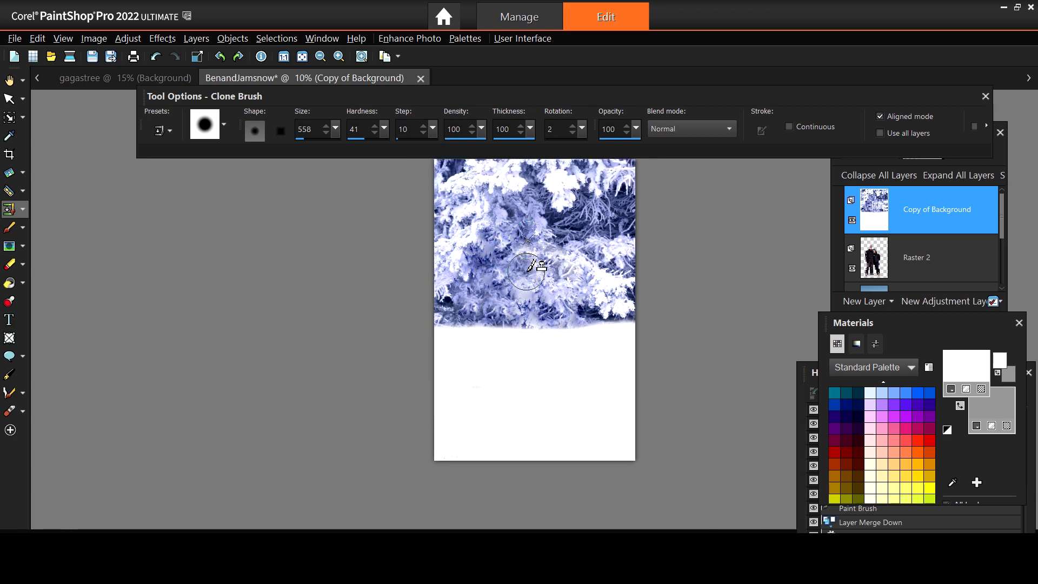
{"action": "left_click", "coordinate": [21, 211]}
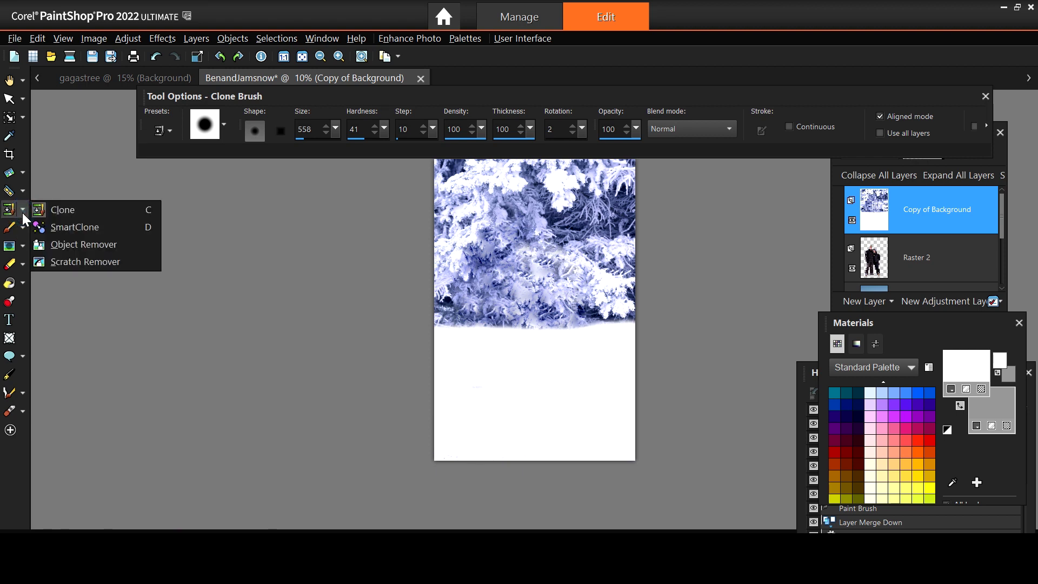
{"action": "left_click", "coordinate": [58, 210]}
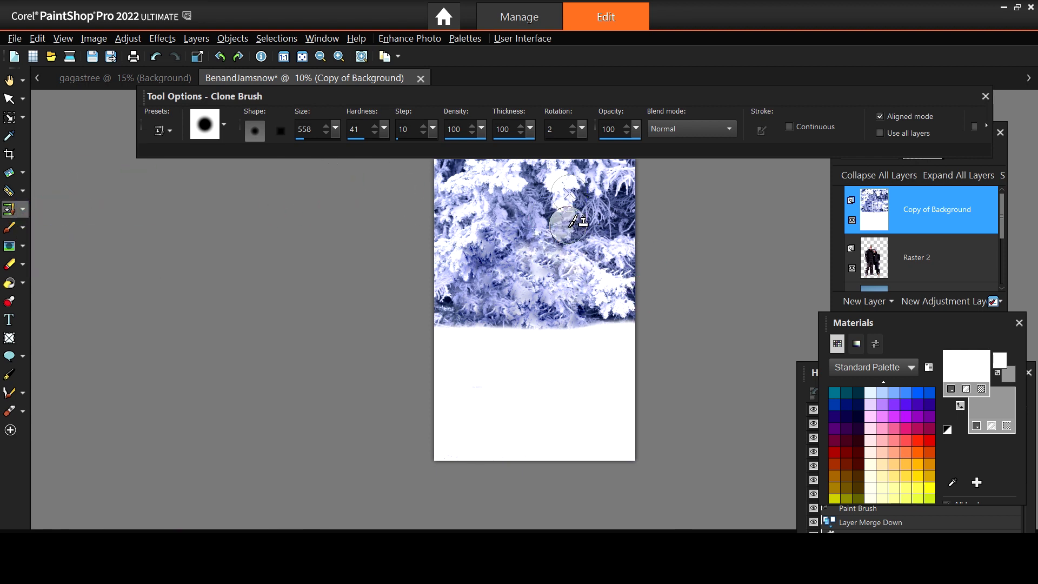
{"action": "right_click", "coordinate": [567, 269]}
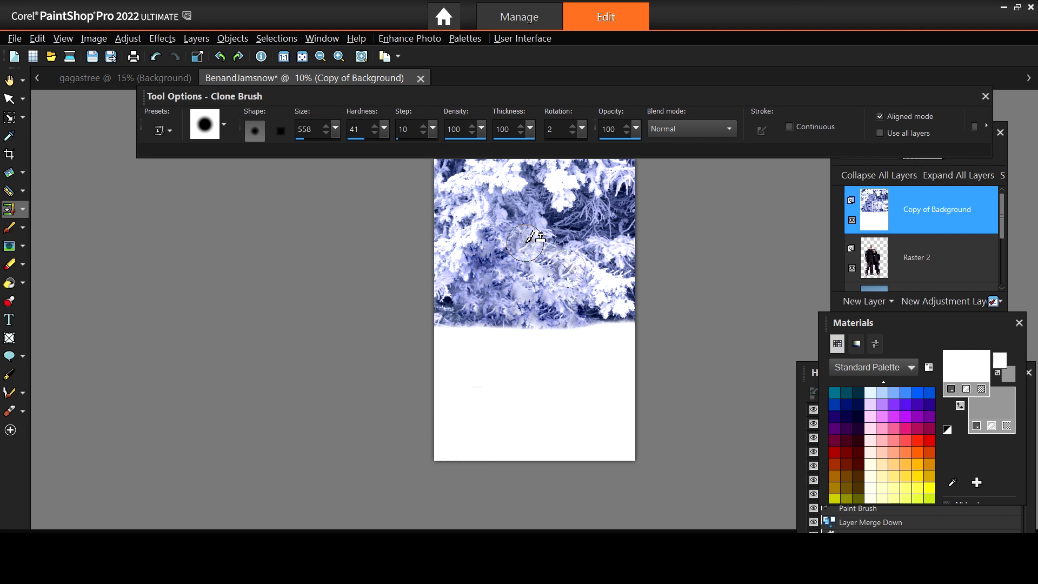
{"action": "left_click_drag", "start_coordinate": [527, 241], "coordinate": [536, 240]}
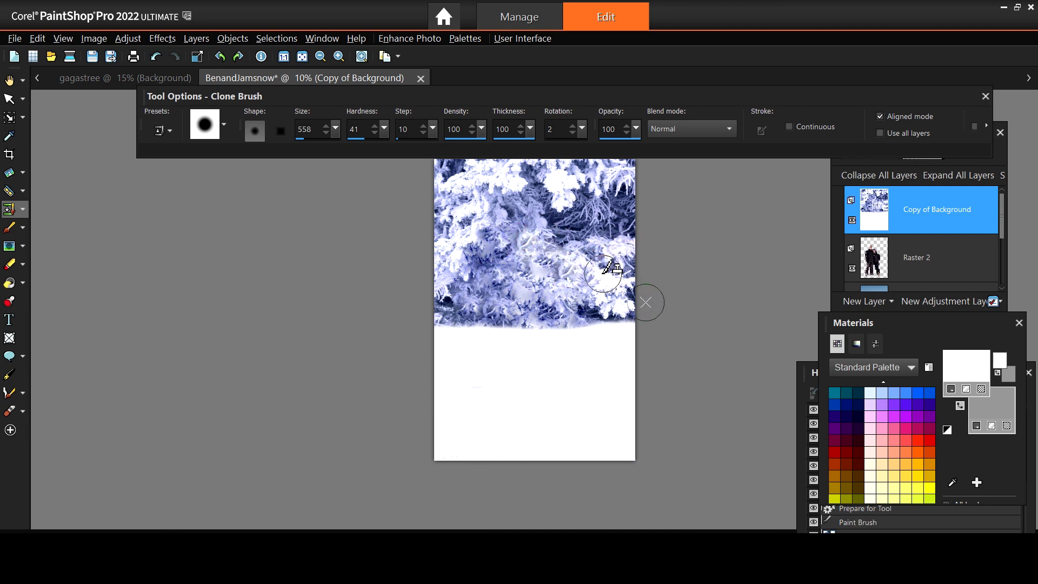
{"action": "left_click_drag", "start_coordinate": [602, 272], "coordinate": [611, 266]}
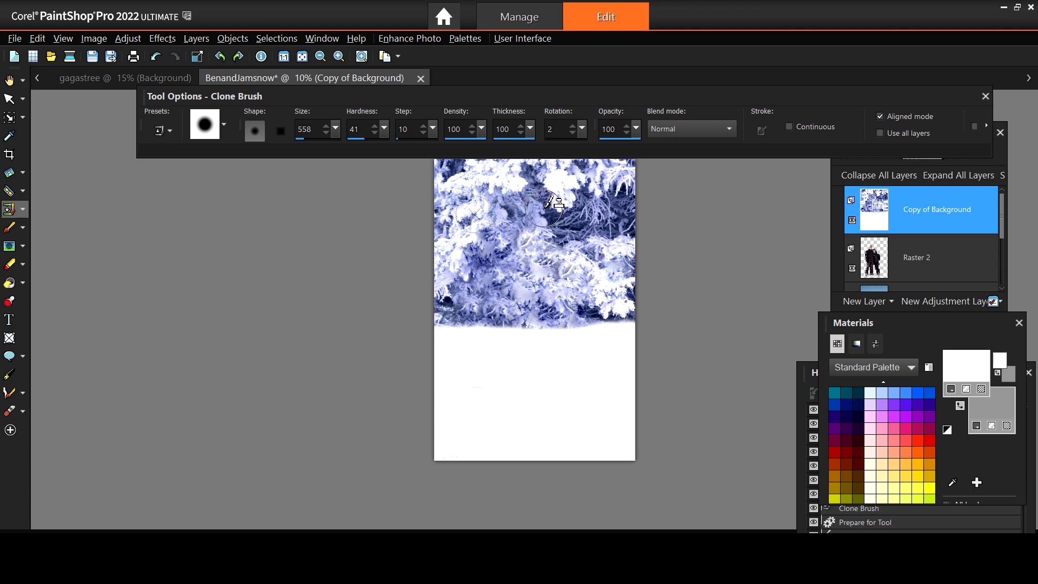
{"action": "left_click_drag", "start_coordinate": [522, 213], "coordinate": [500, 238]}
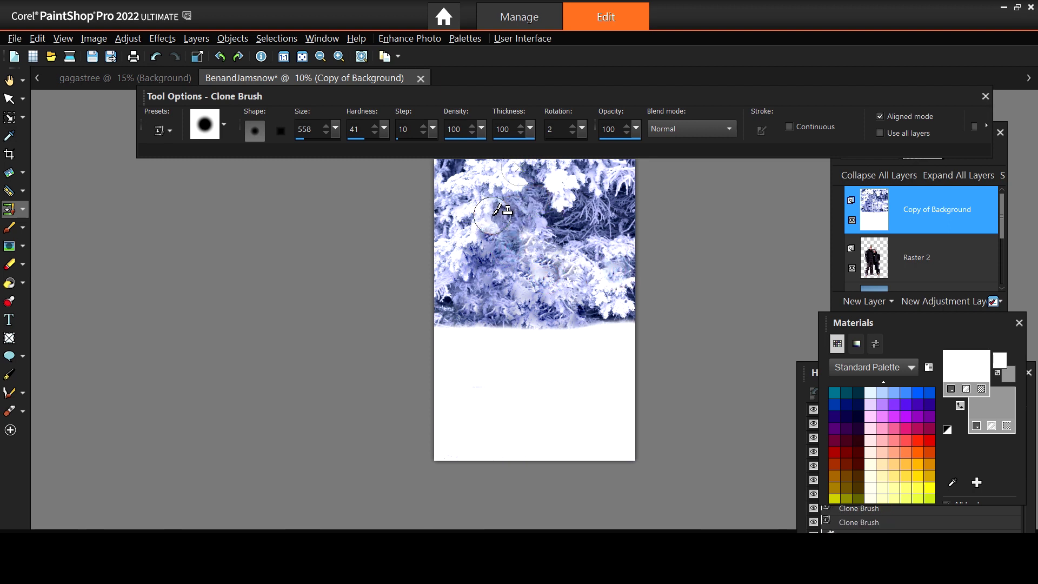
{"action": "scroll", "coordinate": [676, 292], "scroll_direction": "down", "scroll_amount": 1}
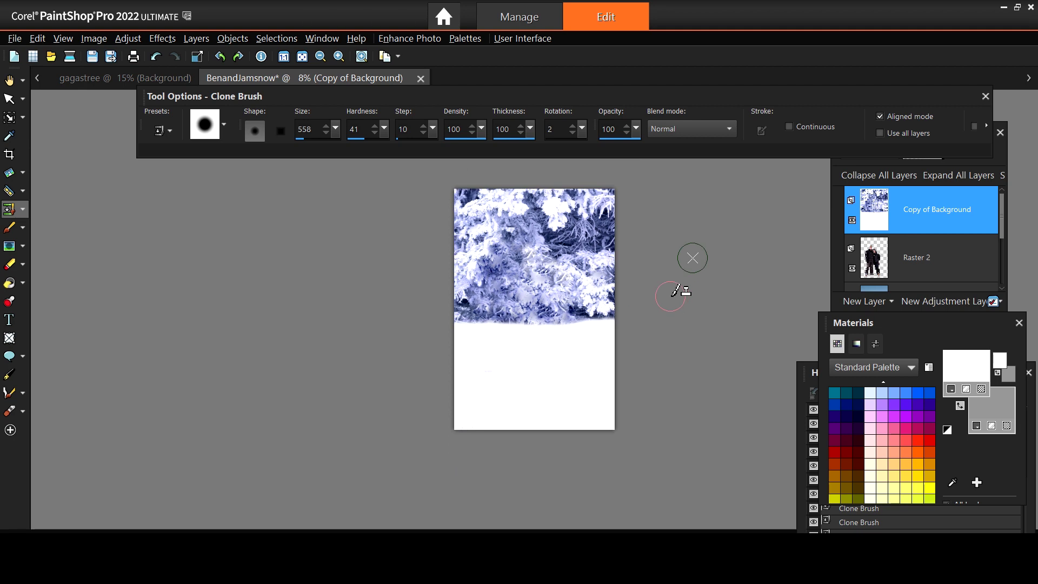
{"action": "scroll", "coordinate": [676, 291], "scroll_direction": "up", "scroll_amount": 1}
{"action": "scroll", "coordinate": [676, 292], "scroll_direction": "down", "scroll_amount": 1}
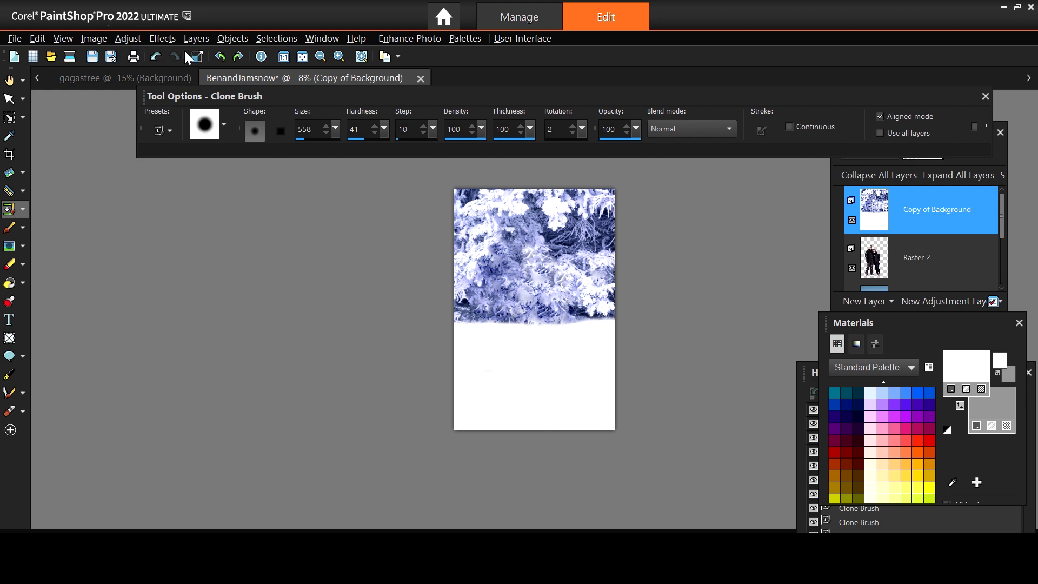
Apply an Adjust > Depth of Field blur eased down to a strength of about 17.
{"action": "left_click", "coordinate": [163, 39]}
{"action": "mouse_move", "coordinate": [128, 39]}
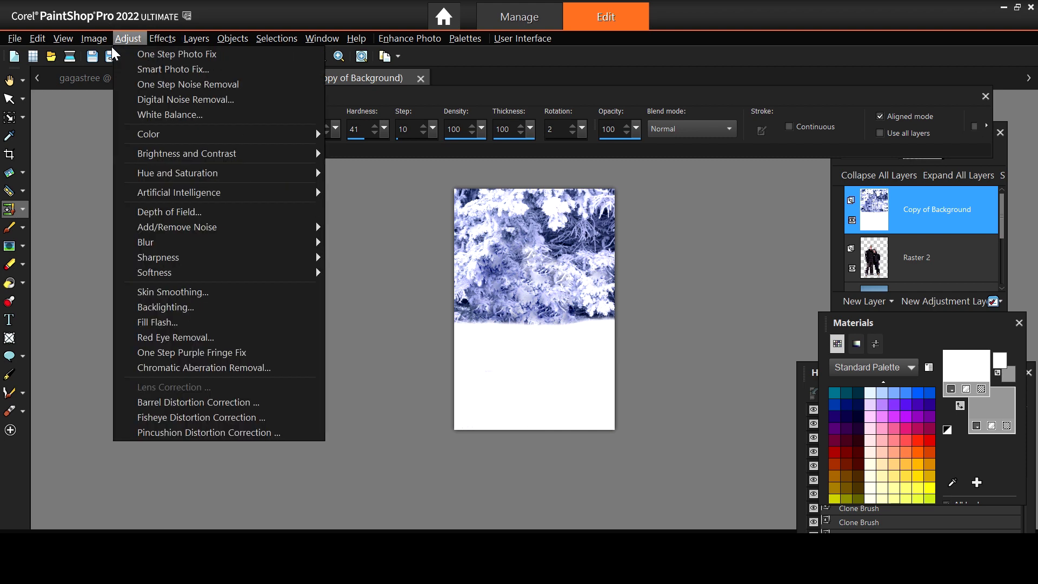
{"action": "left_click", "coordinate": [204, 208]}
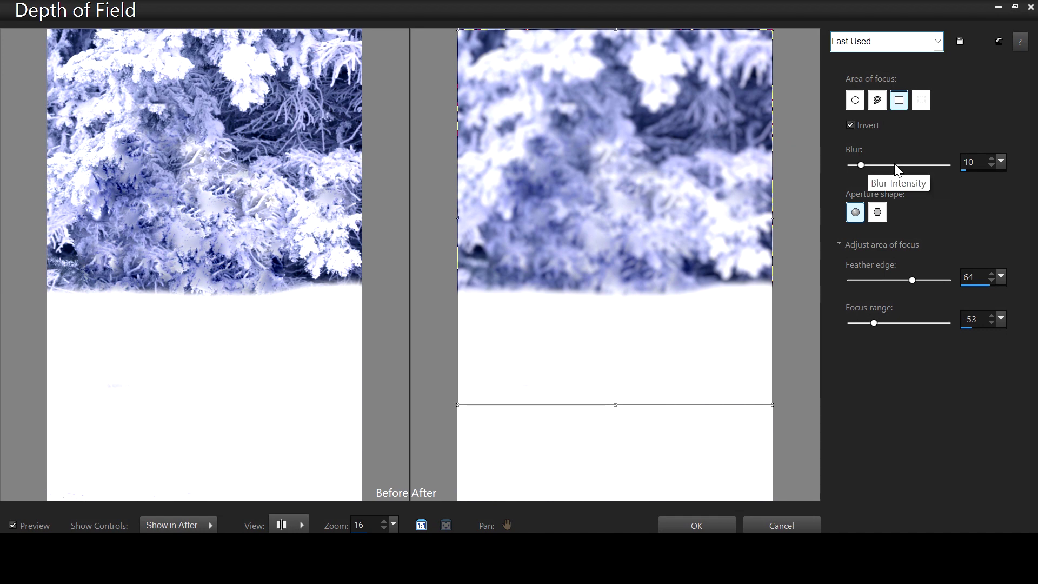
{"action": "left_click_drag", "start_coordinate": [898, 165], "coordinate": [905, 167]}
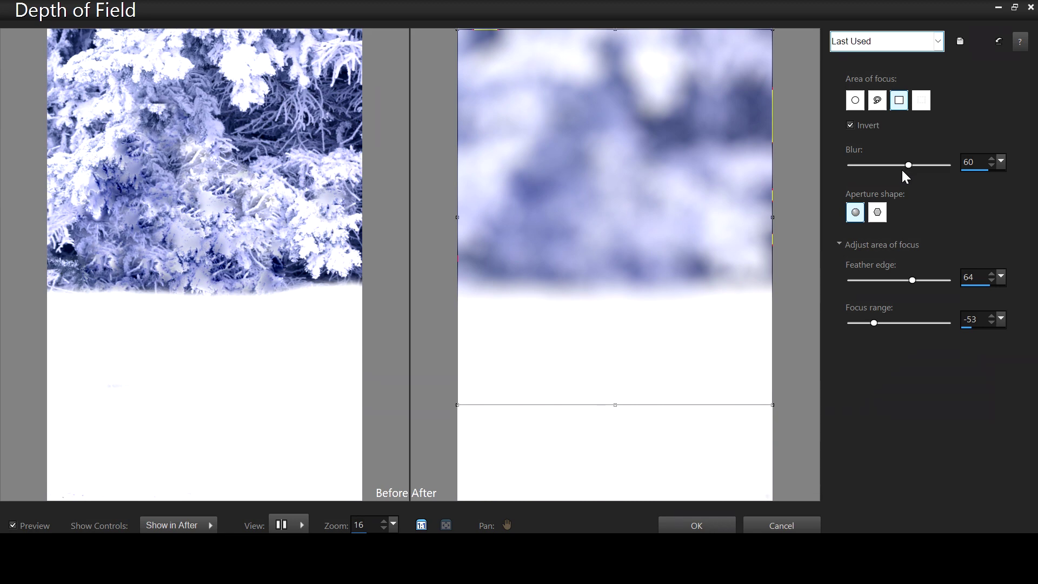
{"action": "left_click_drag", "start_coordinate": [908, 167], "coordinate": [877, 165]}
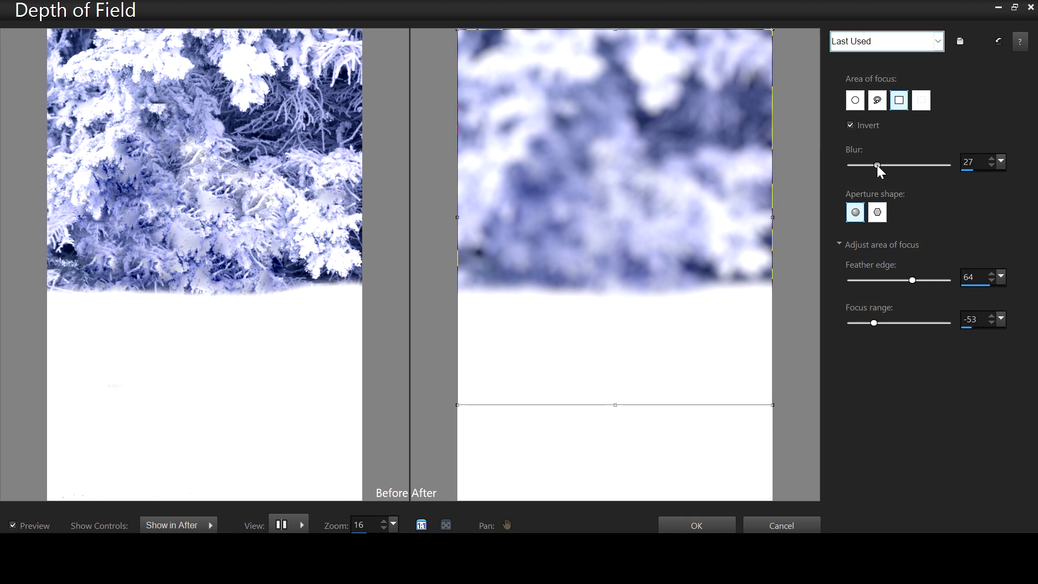
{"action": "left_click_drag", "start_coordinate": [877, 165], "coordinate": [867, 165]}
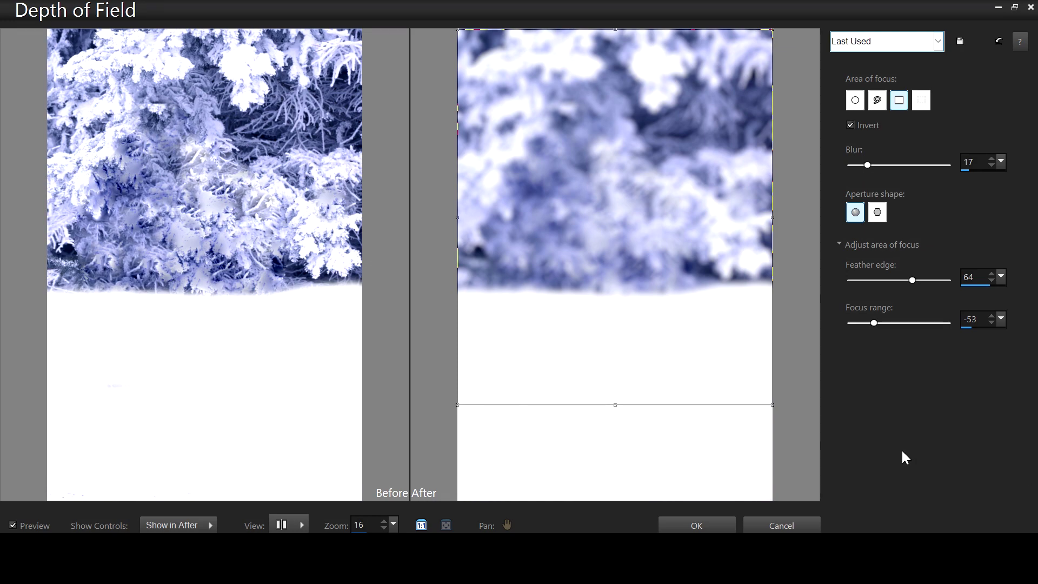
{"action": "left_click", "coordinate": [709, 524]}
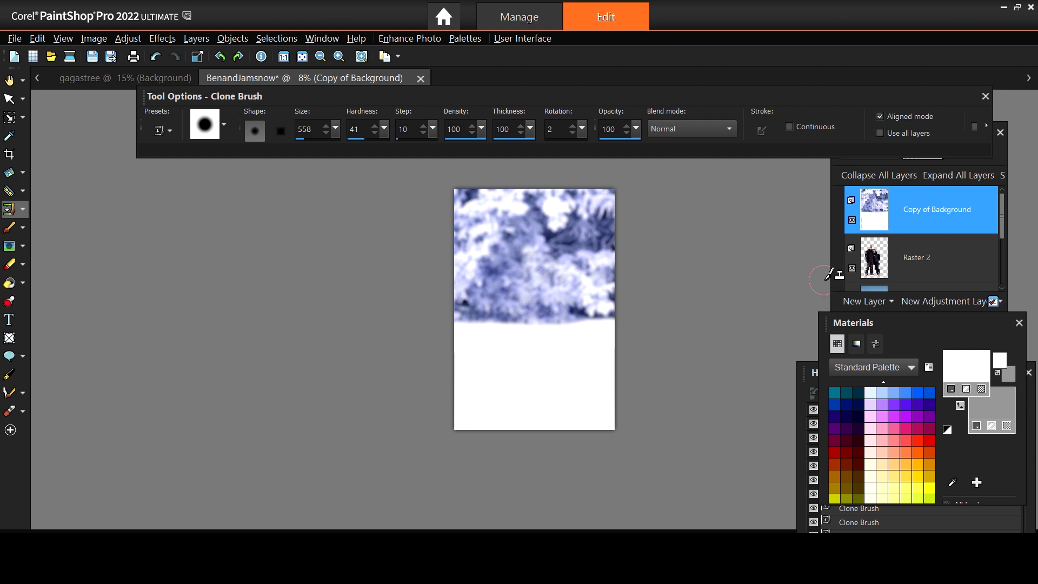
Move the Raster 2 couple layer above Copy of Background in the Layers palette.
{"action": "left_click", "coordinate": [871, 267]}
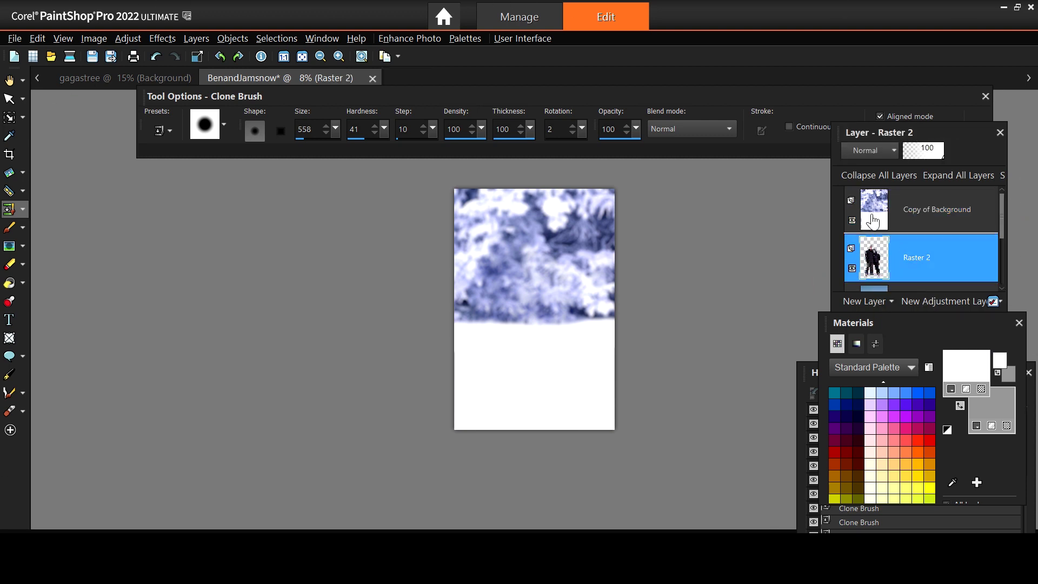
{"action": "left_click_drag", "start_coordinate": [872, 205], "coordinate": [872, 205]}
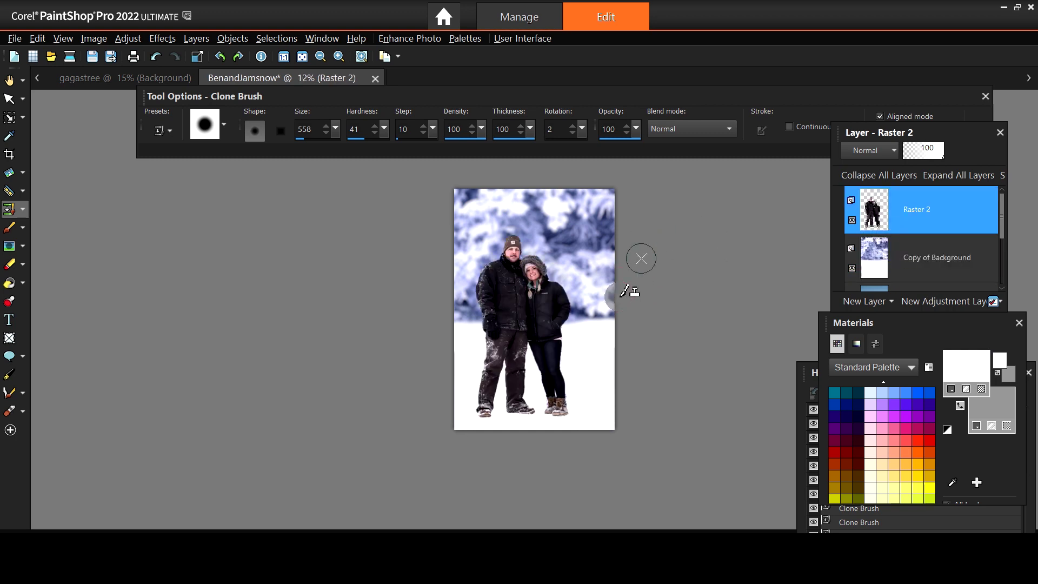
{"action": "scroll", "coordinate": [649, 291], "scroll_direction": "up", "scroll_amount": 1}
{"action": "scroll", "coordinate": [651, 290], "scroll_direction": "up", "scroll_amount": 1}
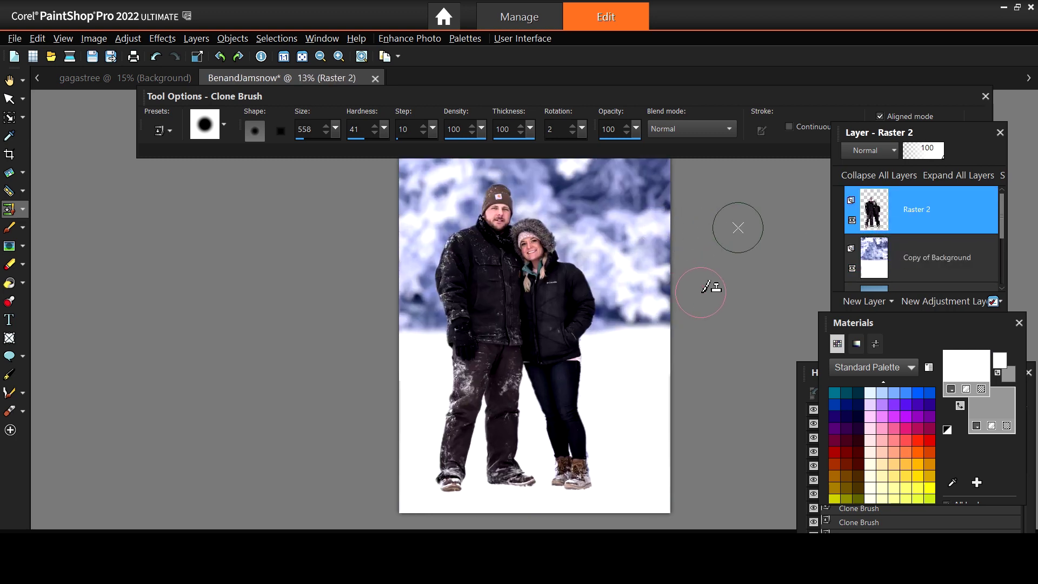
{"action": "scroll", "coordinate": [702, 292], "scroll_direction": "down", "scroll_amount": 1}
{"action": "scroll", "coordinate": [701, 292], "scroll_direction": "down", "scroll_amount": 1}
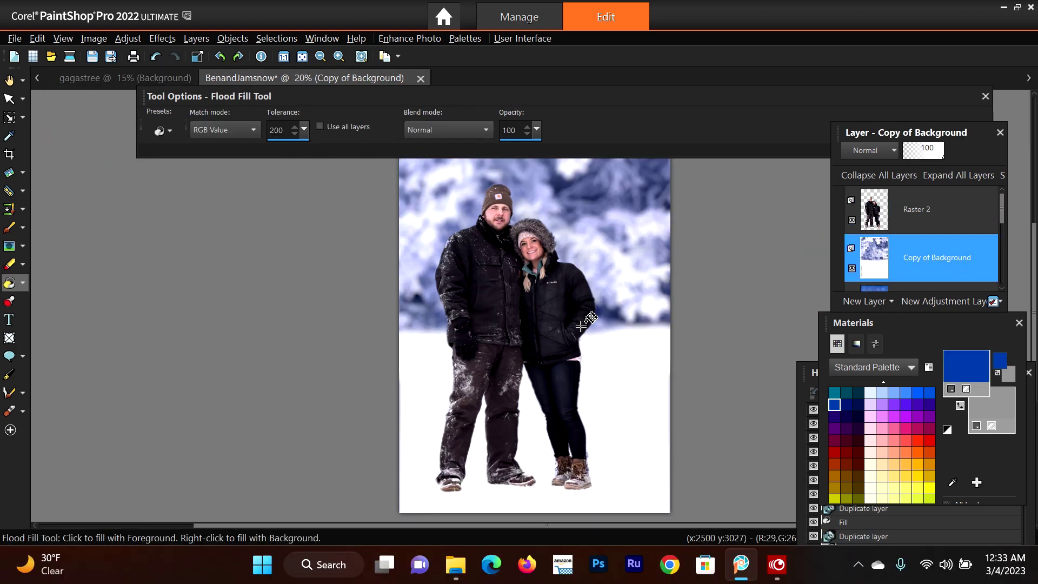
{"action": "scroll", "coordinate": [512, 336], "scroll_direction": "up", "scroll_amount": 2}
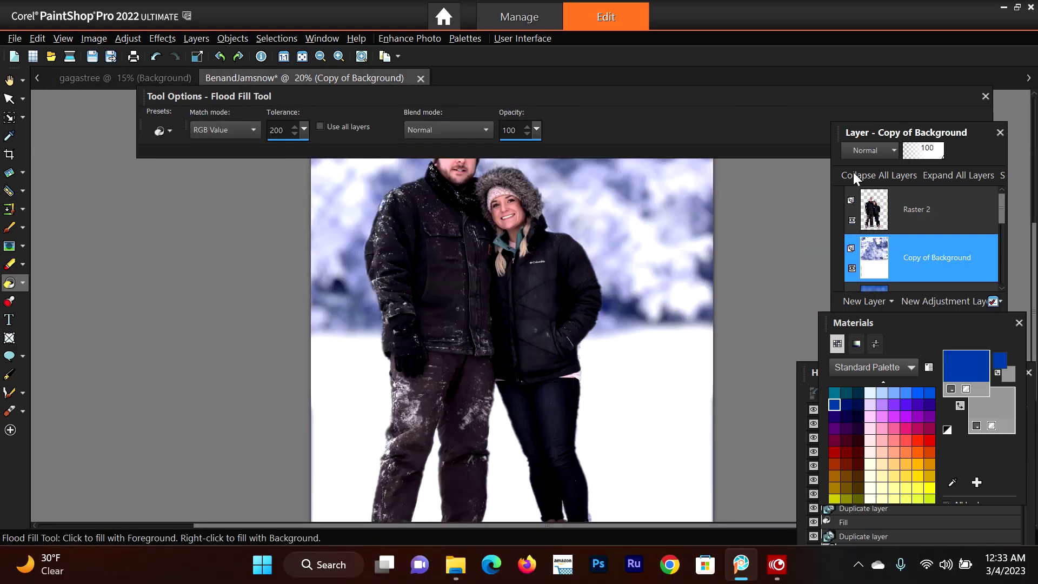
Reselect the Clone Brush, reduce its size to 270, and set a new clone source.
{"action": "left_click", "coordinate": [23, 191]}
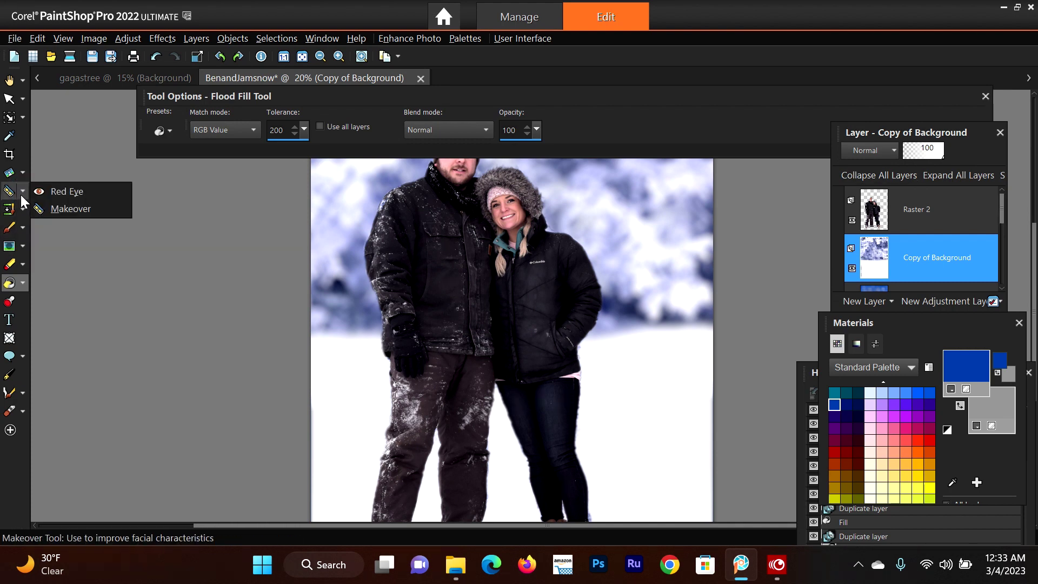
{"action": "mouse_move", "coordinate": [21, 212]}
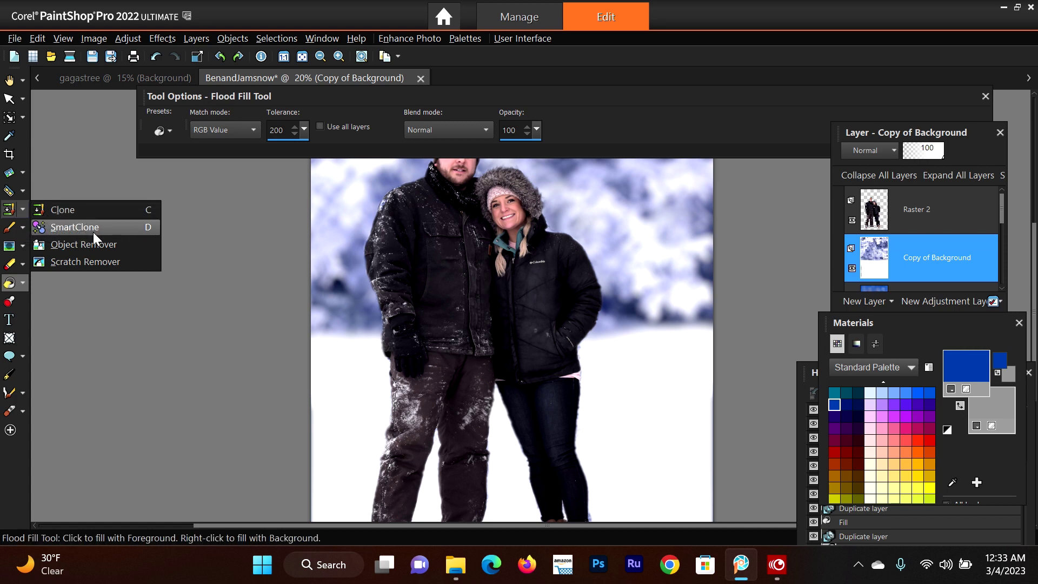
{"action": "left_click", "coordinate": [67, 208]}
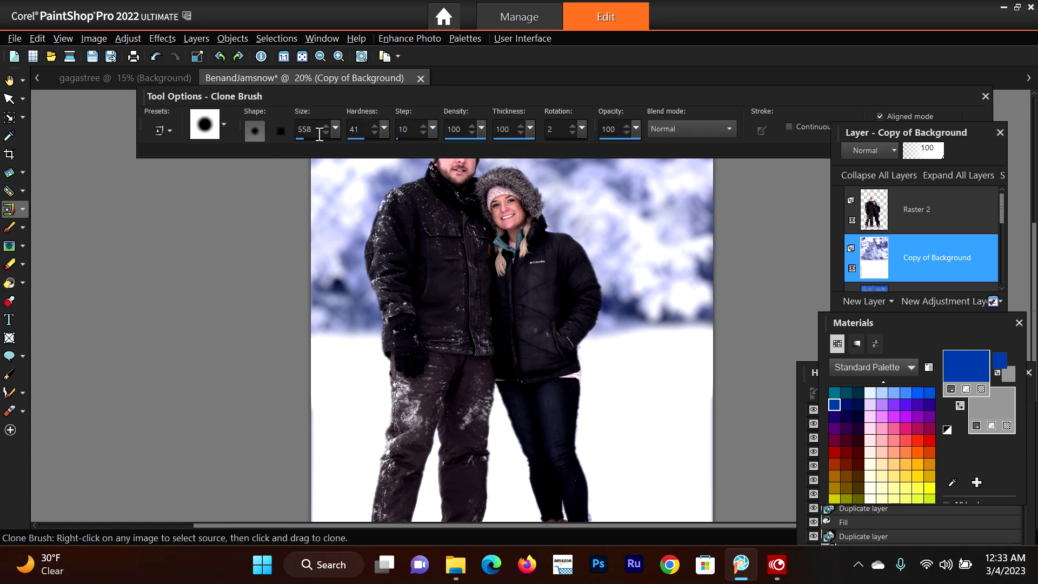
{"action": "left_click_drag", "start_coordinate": [335, 128], "coordinate": [317, 153]}
{"action": "right_click", "coordinate": [333, 245]}
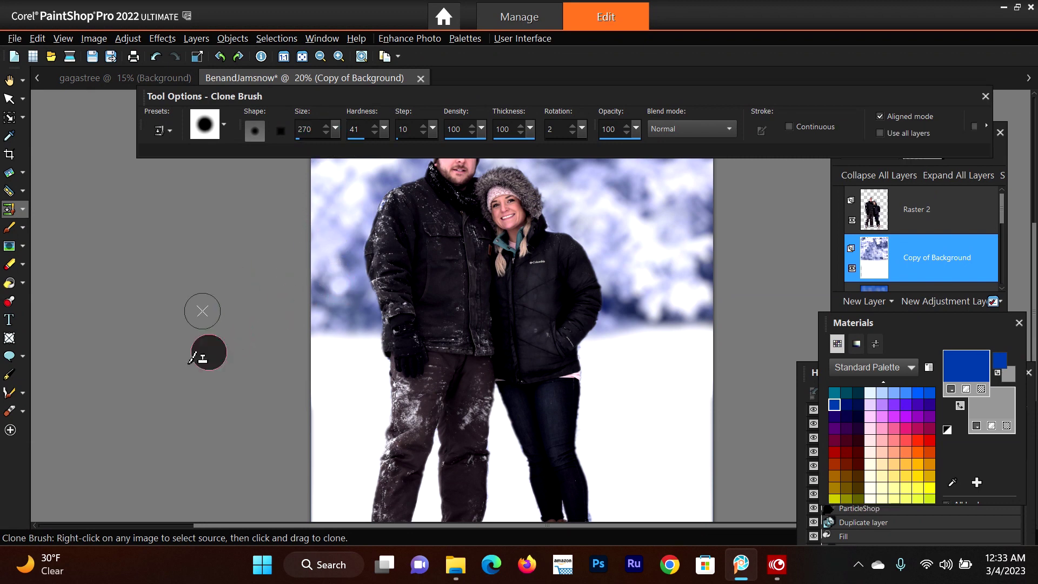
{"action": "scroll", "coordinate": [192, 357], "scroll_direction": "down", "scroll_amount": 2}
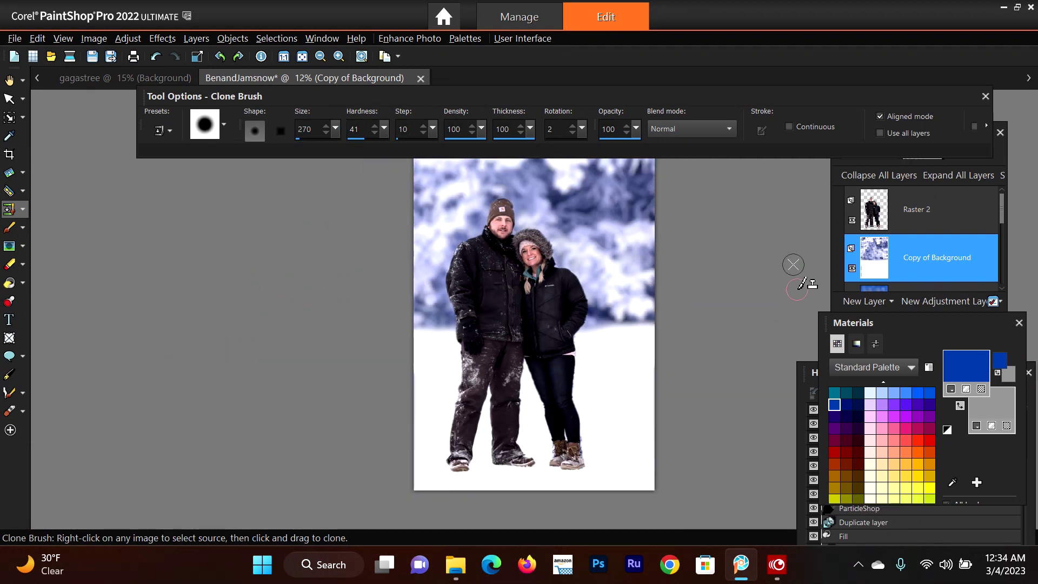
{"action": "scroll", "coordinate": [797, 289], "scroll_direction": "down", "scroll_amount": 1}
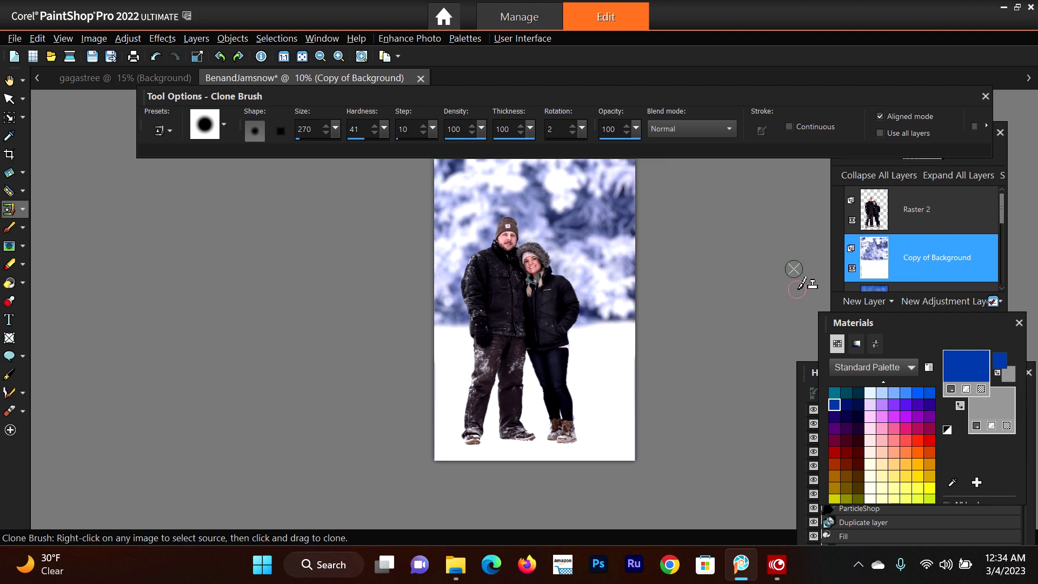